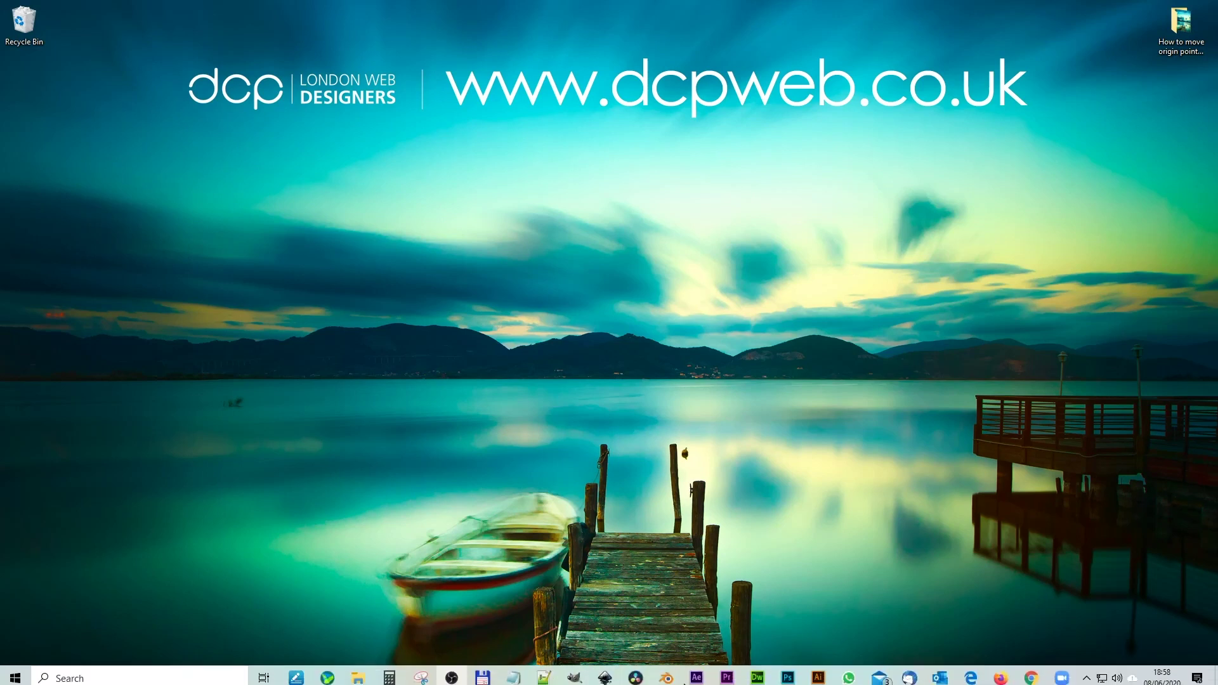
Launch Blender 2.83 from the Windows taskbar.
{"action": "left_click", "coordinate": [667, 673]}
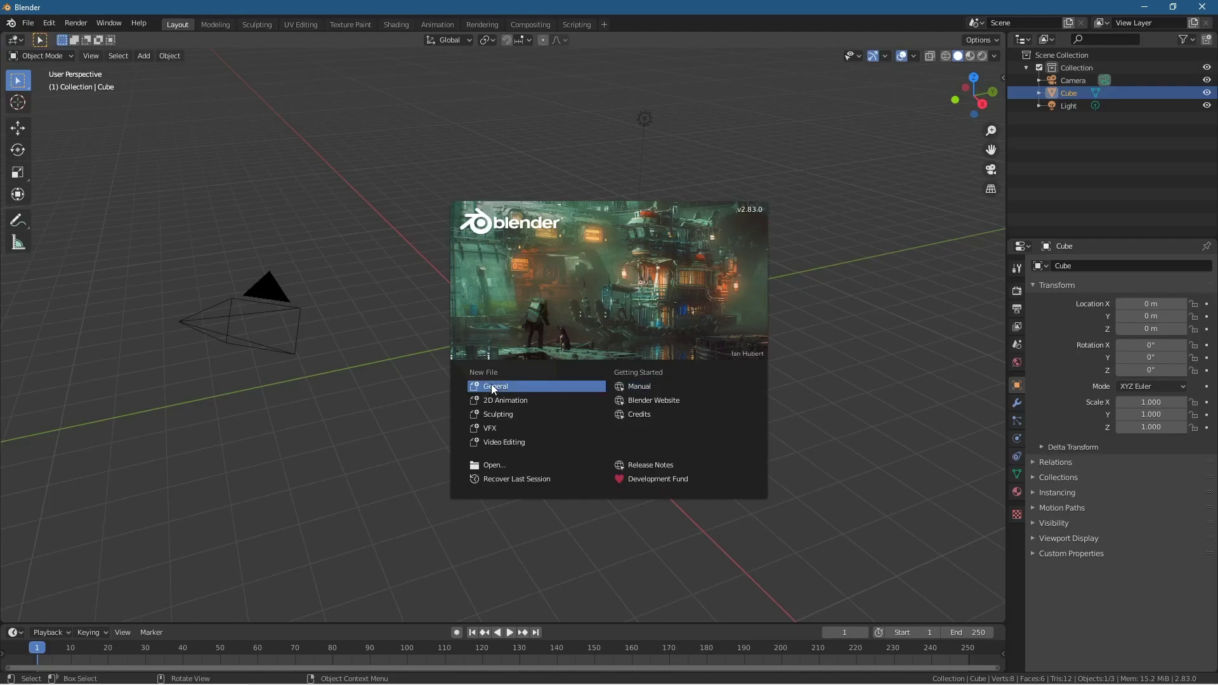
Start a new General scene and switch the viewport to wireframe shading.
{"action": "left_click", "coordinate": [493, 387]}
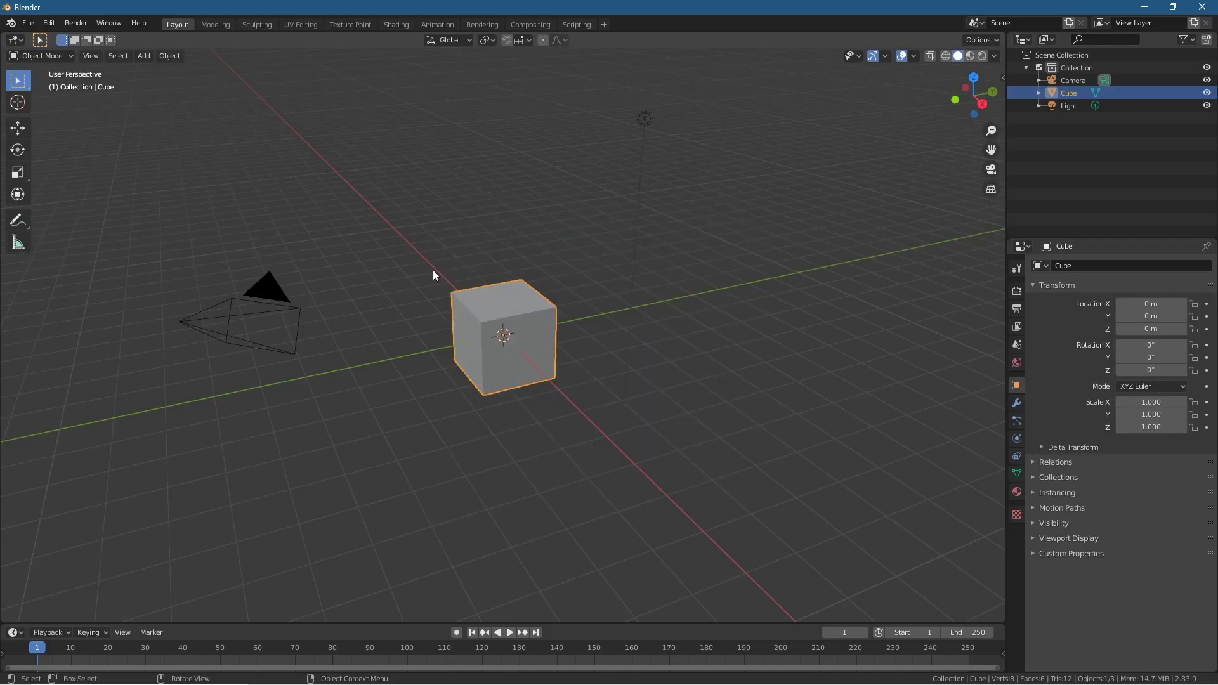
{"action": "left_click", "coordinate": [945, 56]}
{"action": "scroll", "coordinate": [473, 413], "scroll_direction": "up", "scroll_amount": 10}
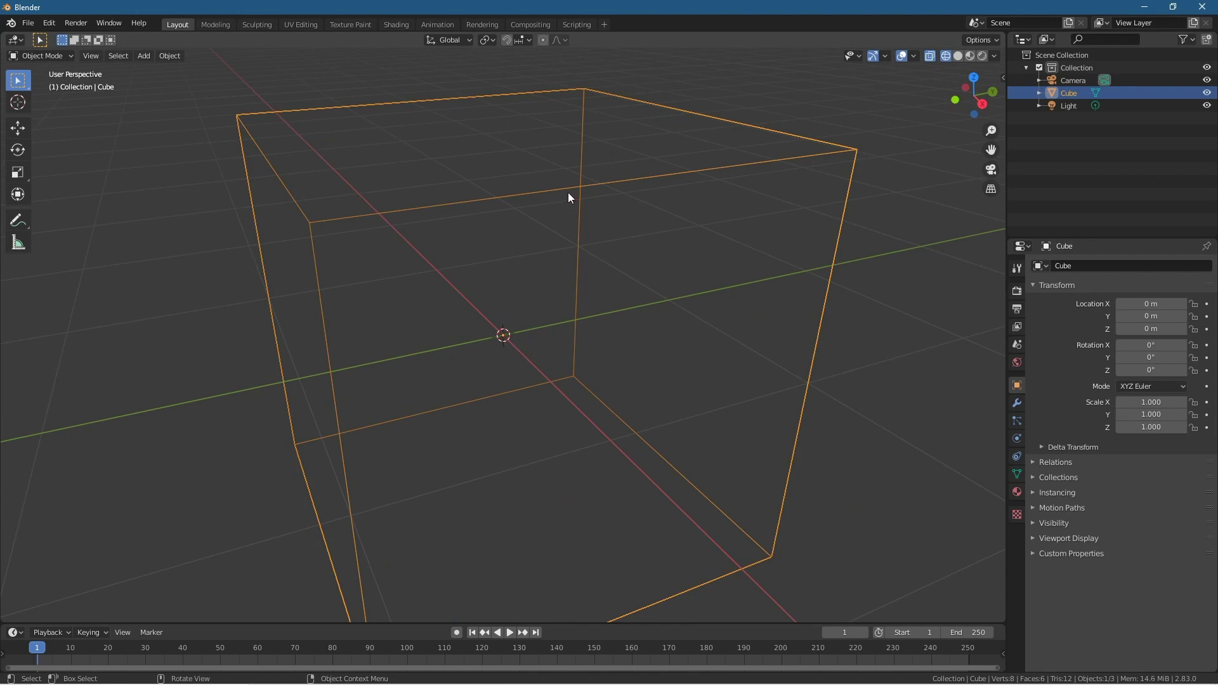
Delete the default cube, add a UV sphere, then delete the sphere.
{"action": "key", "text": "Delete"}
{"action": "key", "text": "shift+a"}
{"action": "mouse_move", "coordinate": [568, 193]}
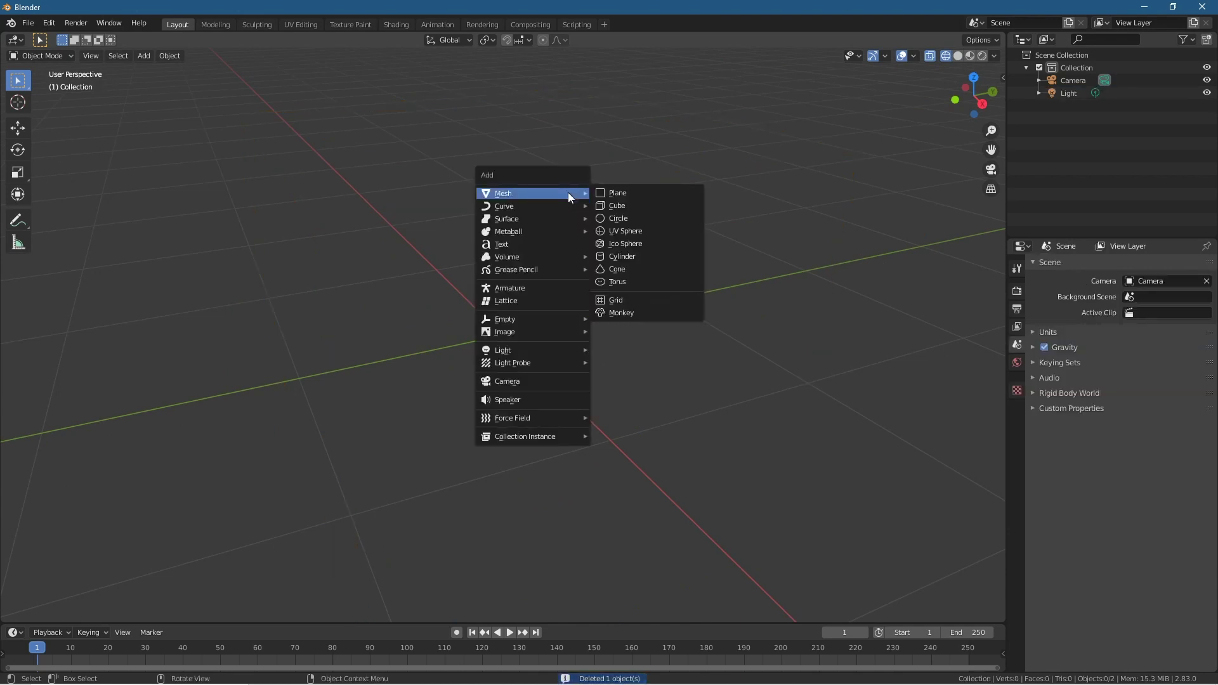
{"action": "left_click", "coordinate": [612, 229]}
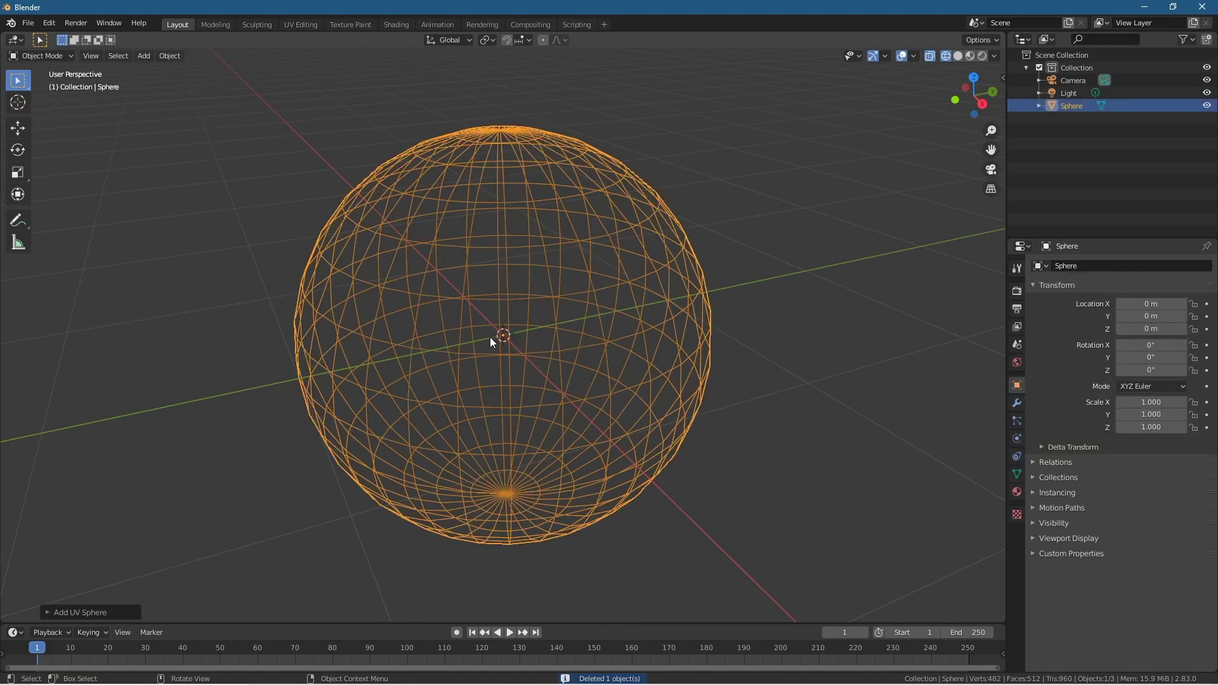
{"action": "middle_click_drag", "start_coordinate": [503, 337], "coordinate": [480, 384]}
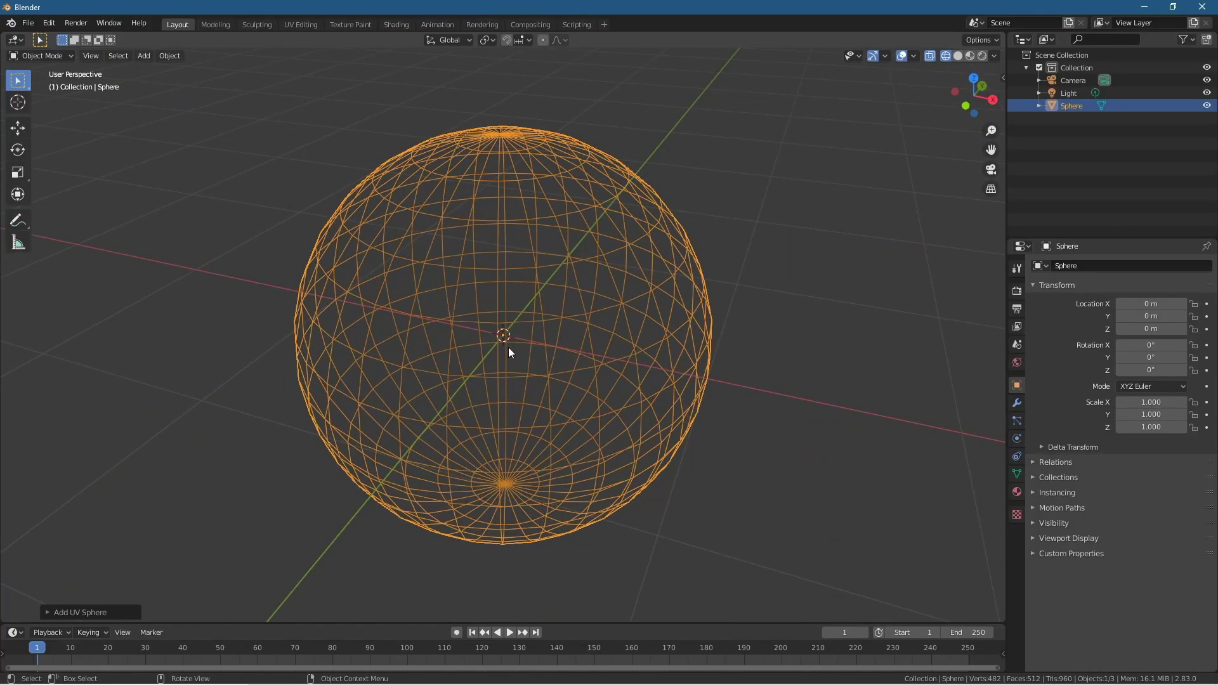
{"action": "key", "text": "Delete"}
Add a new mesh cube at the world origin and orbit around it.
{"action": "key", "text": "shift+a"}
{"action": "mouse_move", "coordinate": [508, 348]}
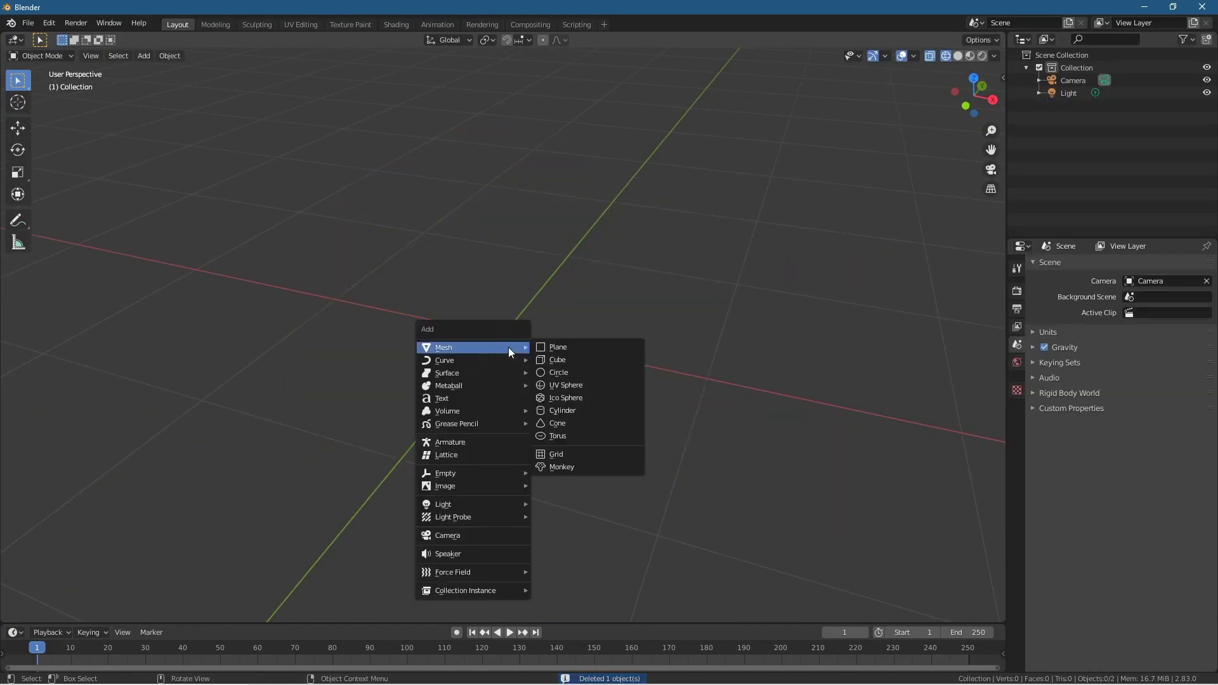
{"action": "left_click", "coordinate": [559, 360]}
{"action": "middle_click_drag", "start_coordinate": [417, 402], "coordinate": [506, 337]}
{"action": "middle_click_drag", "start_coordinate": [537, 395], "coordinate": [487, 471]}
{"action": "scroll", "coordinate": [486, 400], "scroll_direction": "down", "scroll_amount": 5}
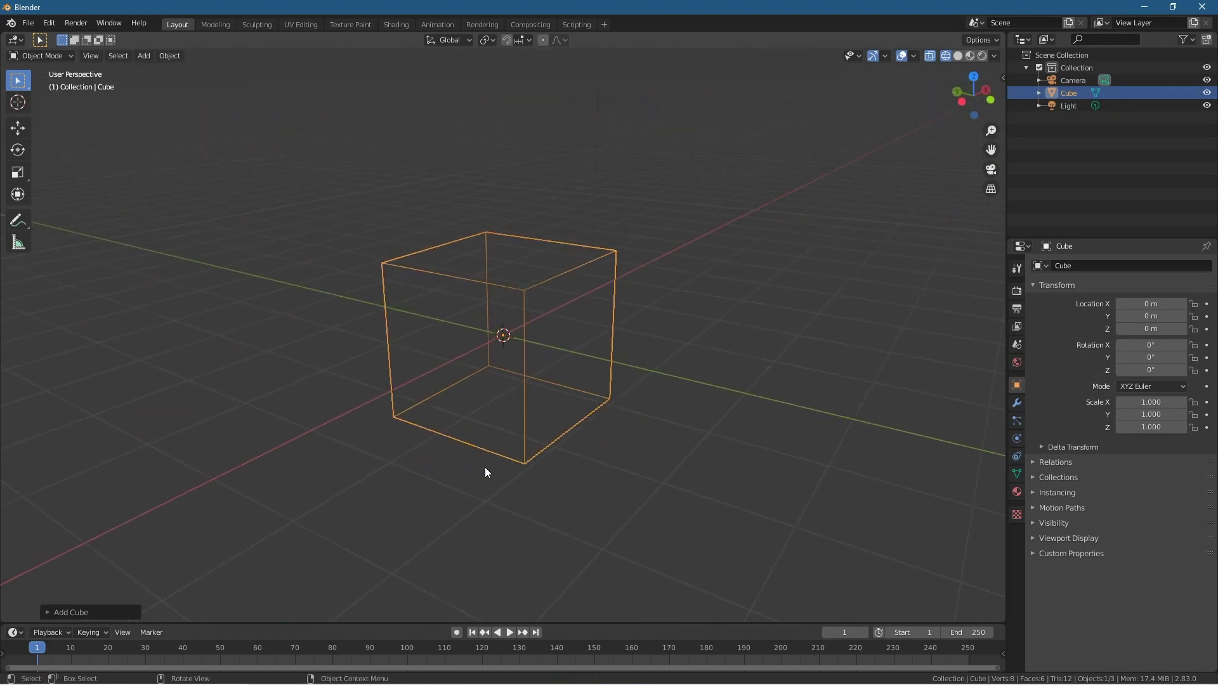
Cancel a Z rotation of the cube and switch to front view.
{"action": "key", "text": "r"}
{"action": "key", "text": "z"}
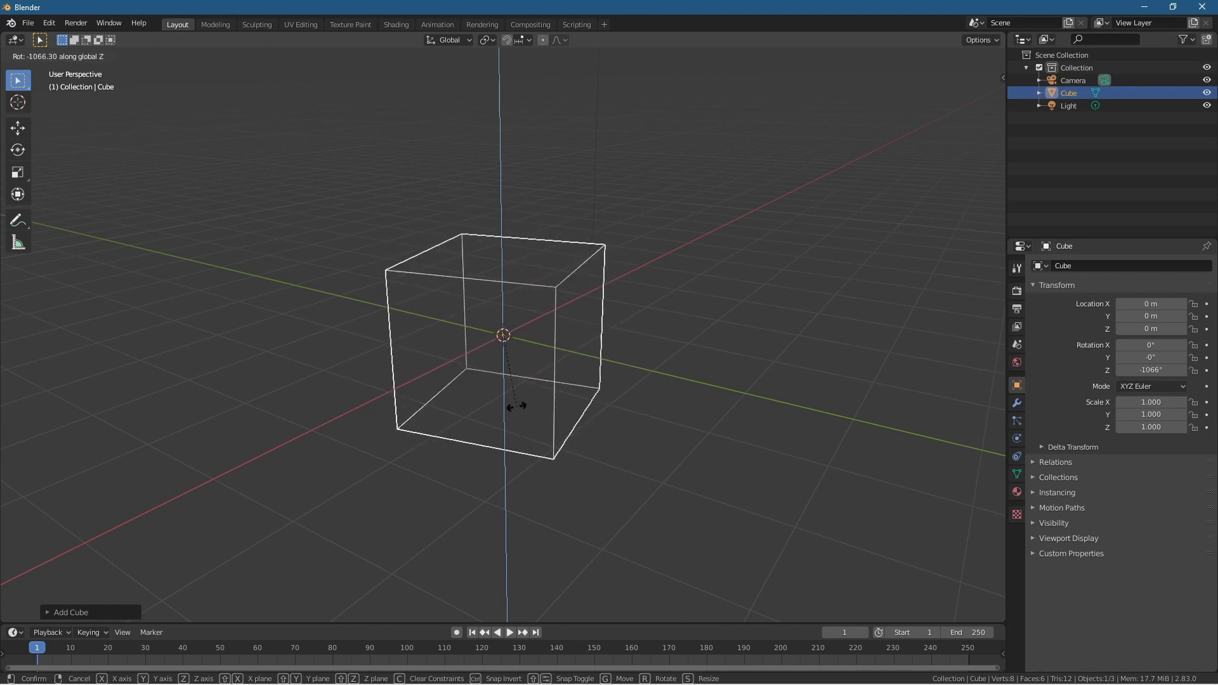
{"action": "right_click", "coordinate": [549, 397]}
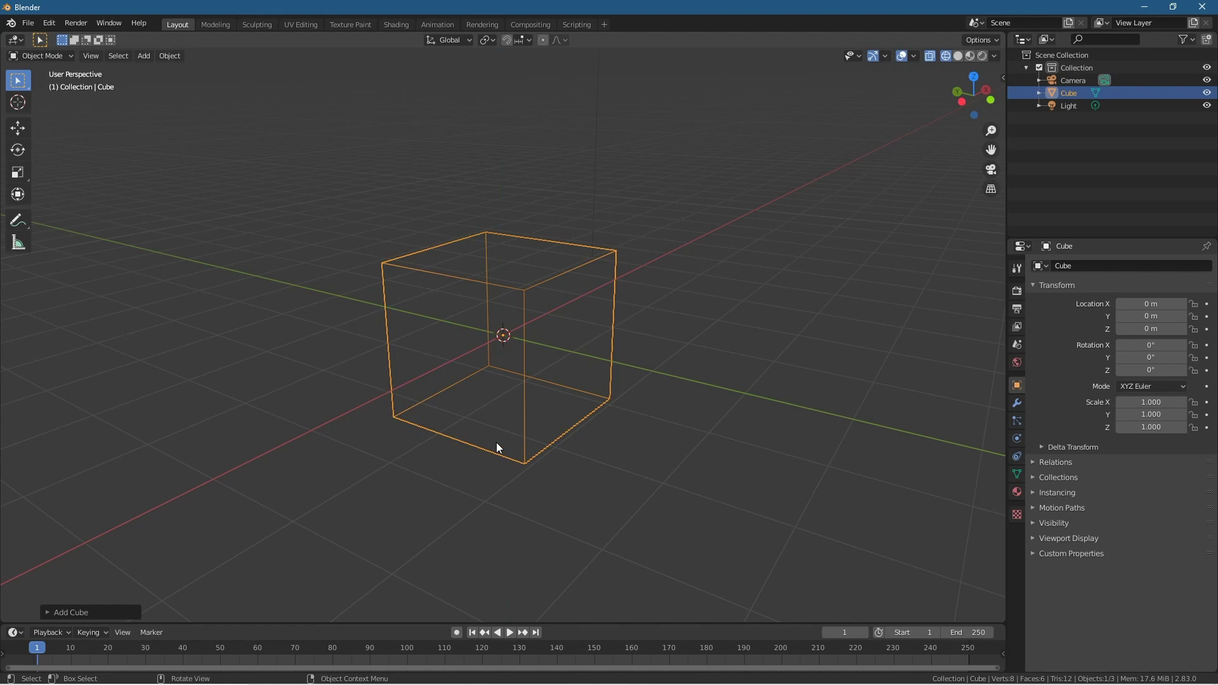
{"action": "key", "text": "KP_1"}
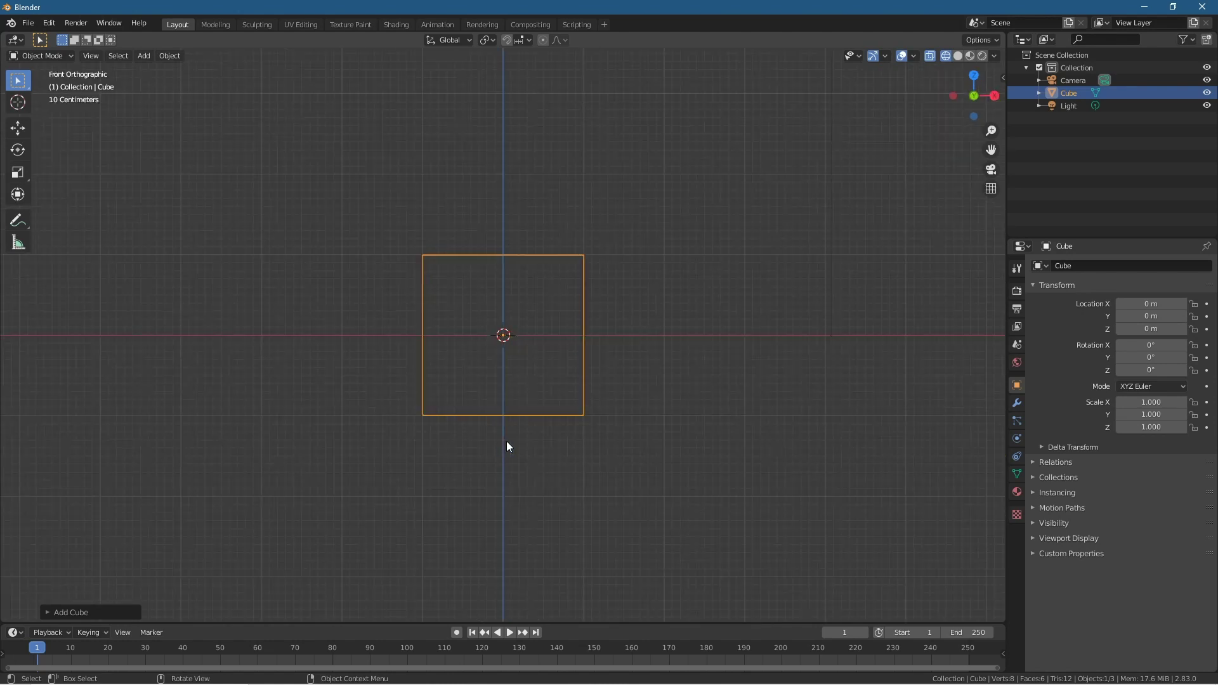
Enable Screencast Keys from the N sidebar, then close the sidebar.
{"action": "key", "text": "n"}
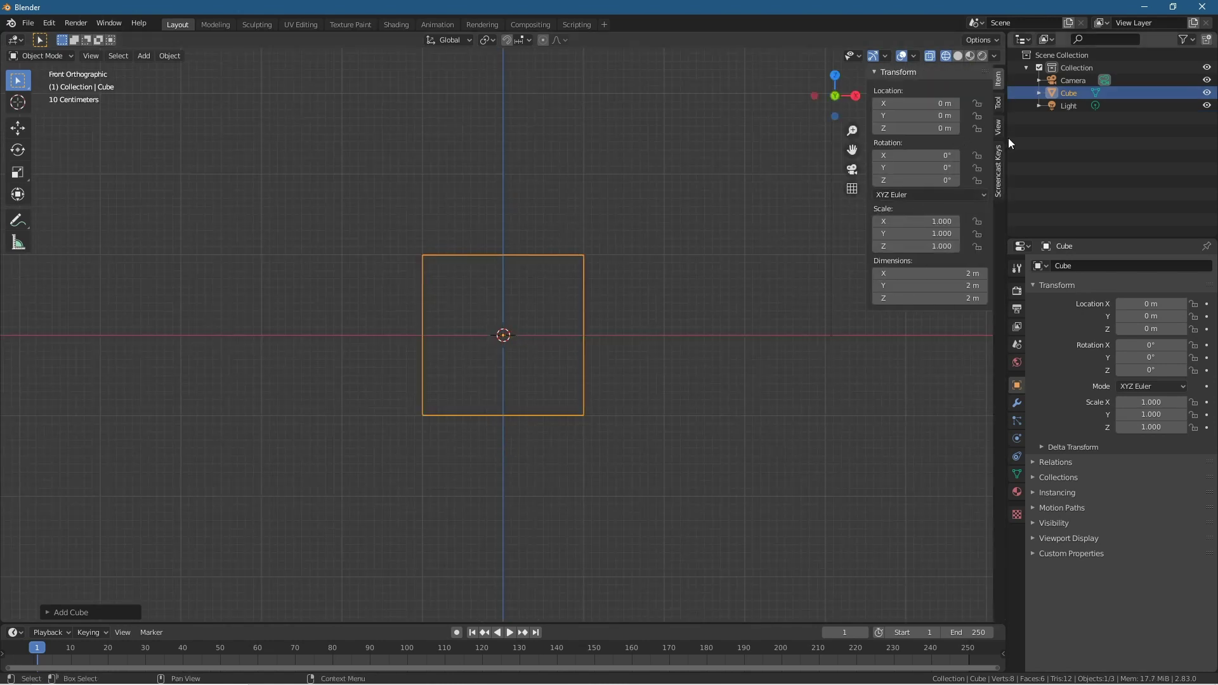
{"action": "left_click", "coordinate": [999, 170]}
{"action": "left_click", "coordinate": [878, 71]}
{"action": "key", "text": "n"}
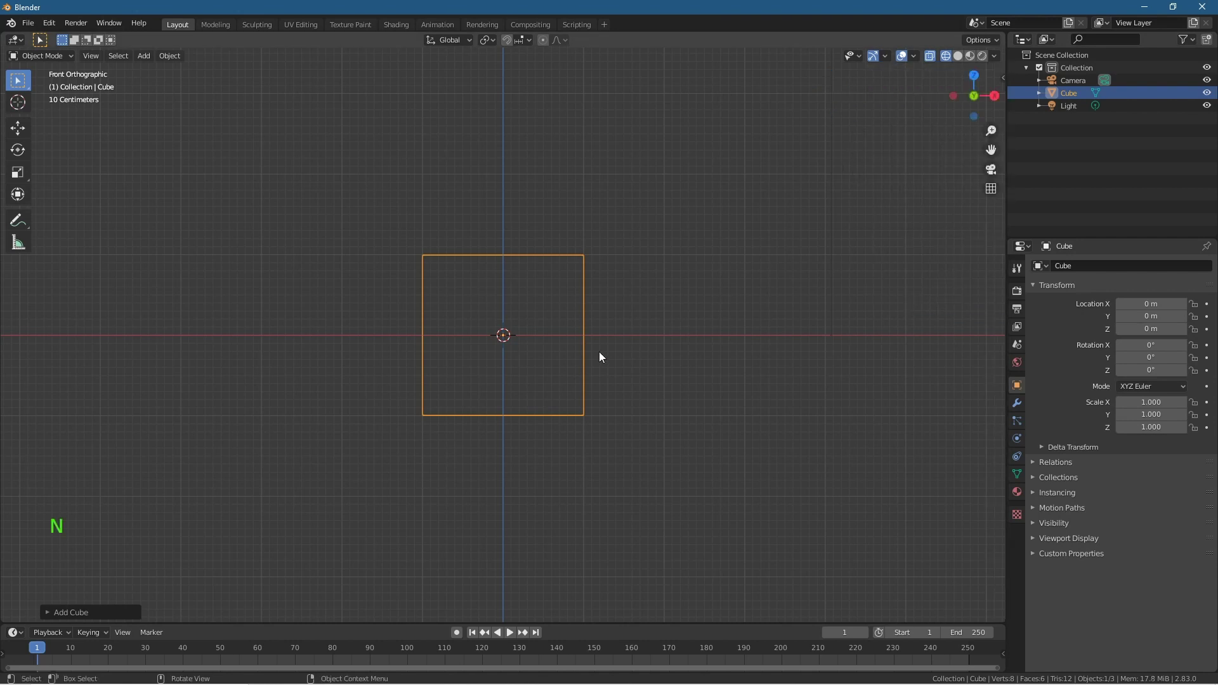
{"action": "middle_click_drag", "start_coordinate": [323, 381], "coordinate": [559, 410]}
Start and cancel another Z rotation, leaving the cube unrotated in front view.
{"action": "key", "text": "r"}
{"action": "key", "text": "z"}
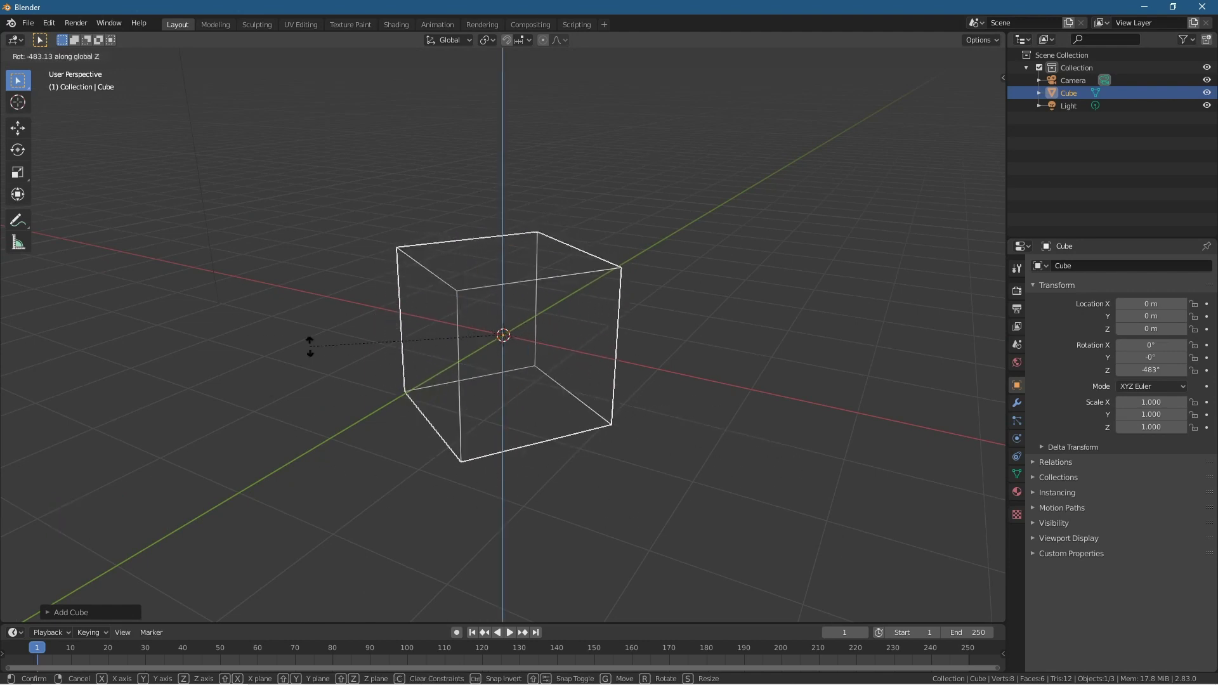
{"action": "right_click", "coordinate": [572, 368]}
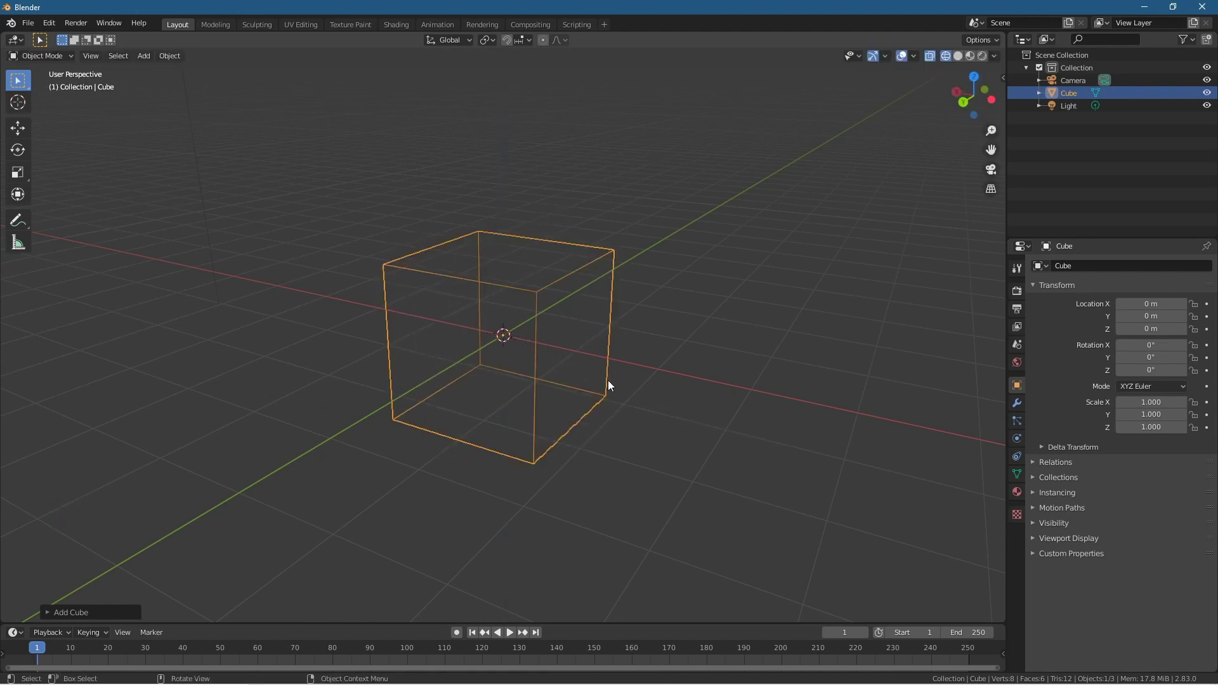
{"action": "key", "text": "KP_1"}
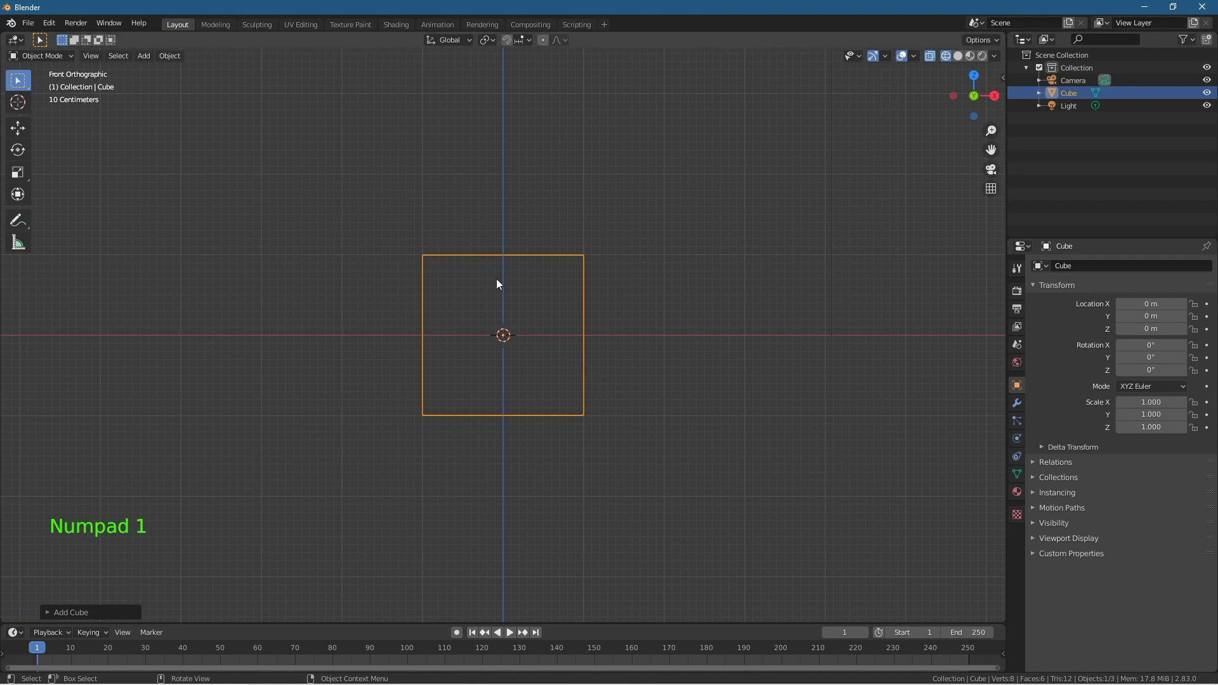
Zoom and pan the view in close on the cube's top-left front corner.
{"action": "scroll", "coordinate": [497, 280], "scroll_direction": "up", "scroll_amount": 6}
{"action": "scroll", "coordinate": [344, 184], "scroll_direction": "up", "scroll_amount": 5}
{"action": "scroll", "coordinate": [402, 206], "scroll_direction": "down", "scroll_amount": 1}
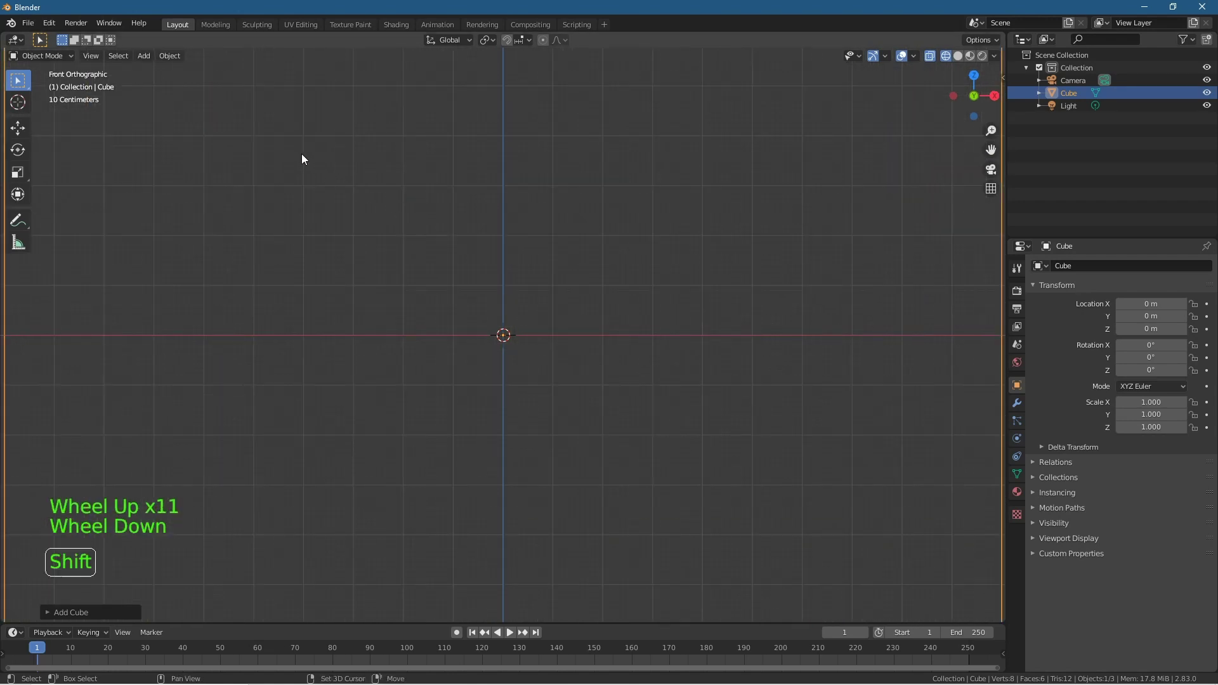
{"action": "middle_click_drag", "start_coordinate": [228, 114], "coordinate": [674, 595], "text": "shift"}
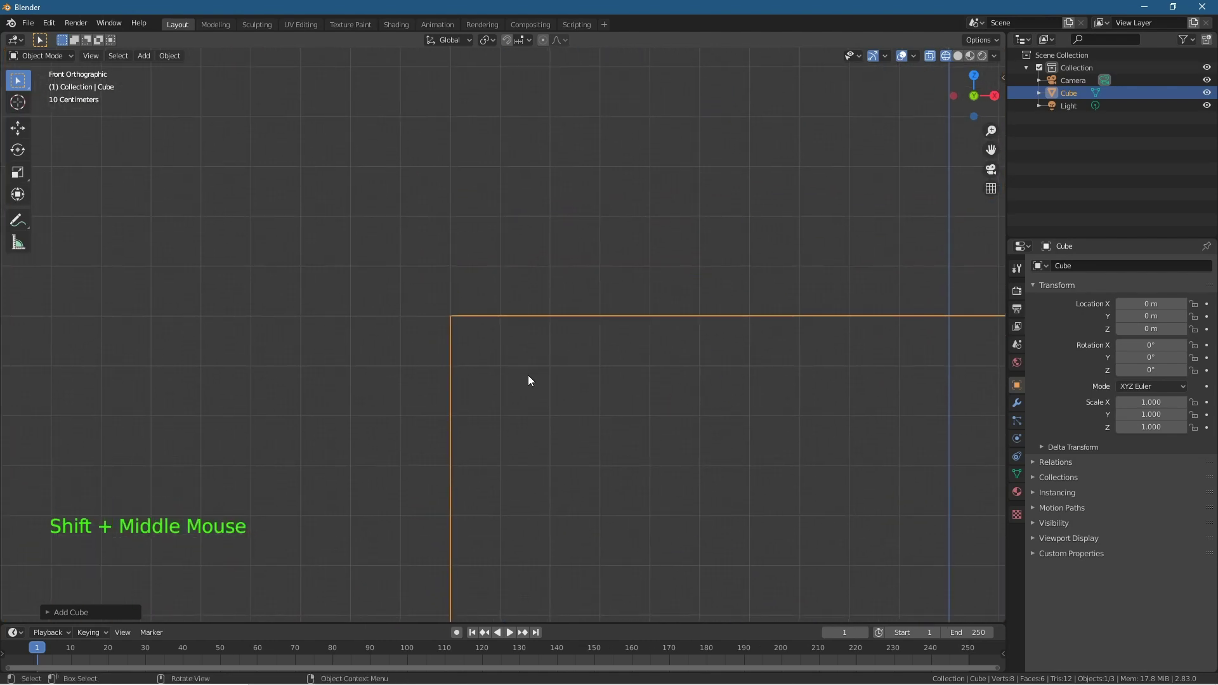
{"action": "scroll", "coordinate": [438, 303], "scroll_direction": "up", "scroll_amount": 14}
{"action": "middle_click_drag", "start_coordinate": [362, 275], "coordinate": [787, 477], "text": "shift"}
{"action": "scroll", "coordinate": [334, 304], "scroll_direction": "up", "scroll_amount": 10}
{"action": "middle_click_drag", "start_coordinate": [264, 329], "coordinate": [761, 279], "text": "shift"}
{"action": "scroll", "coordinate": [295, 300], "scroll_direction": "up", "scroll_amount": 1, "text": "shift"}
{"action": "scroll", "coordinate": [291, 297], "scroll_direction": "up", "scroll_amount": 8}
{"action": "middle_click_drag", "start_coordinate": [186, 233], "coordinate": [771, 394], "text": "shift"}
{"action": "scroll", "coordinate": [580, 367], "scroll_direction": "up", "scroll_amount": 2}
{"action": "scroll", "coordinate": [580, 366], "scroll_direction": "up", "scroll_amount": 1}
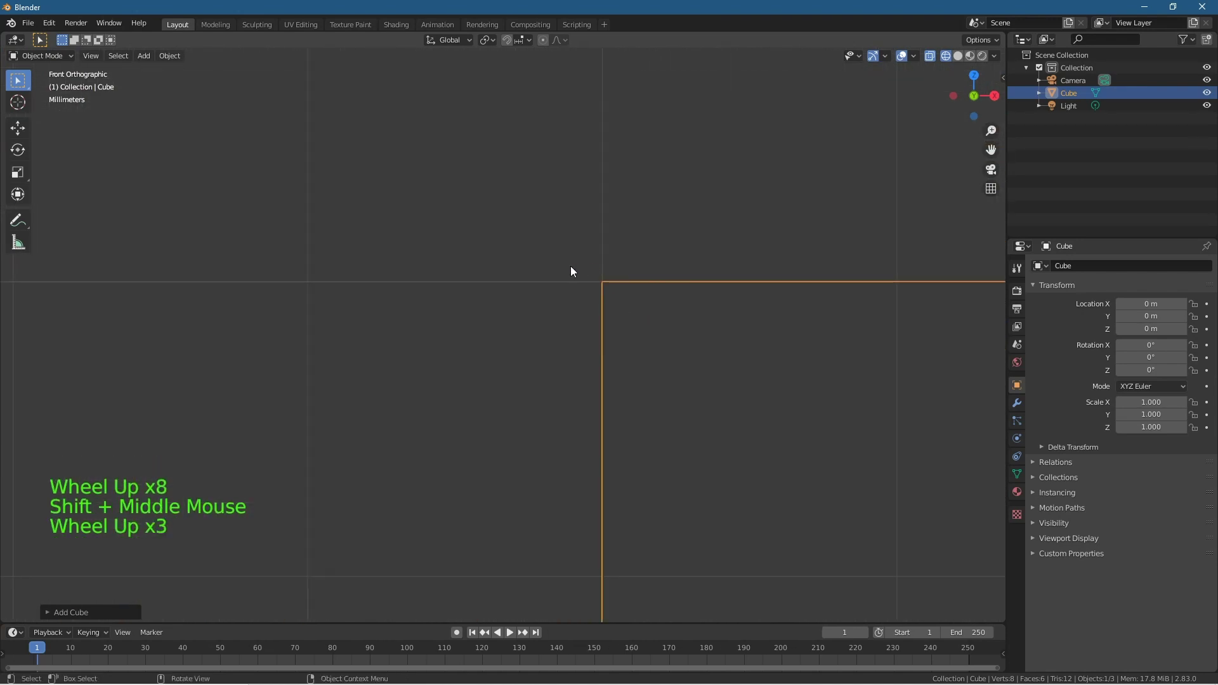
Snap the 3D cursor onto that corner with the Cursor tool, then zoom back out.
{"action": "left_click", "coordinate": [18, 102]}
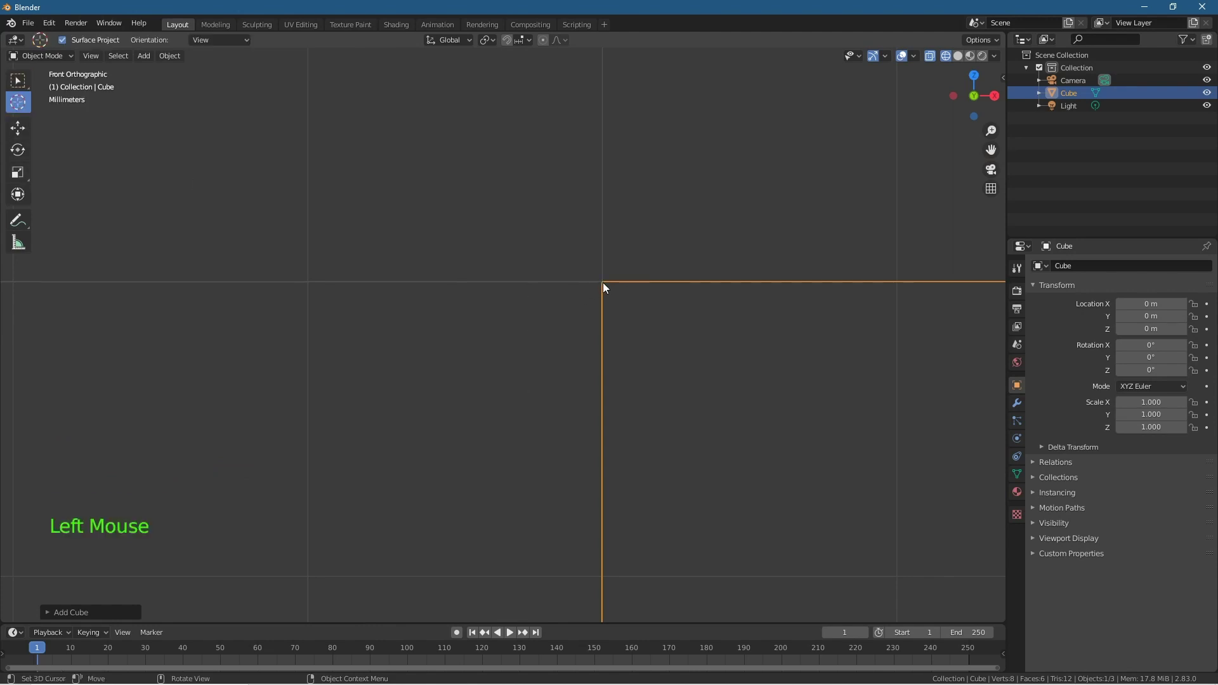
{"action": "left_click", "coordinate": [603, 282]}
{"action": "scroll", "coordinate": [624, 332], "scroll_direction": "down", "scroll_amount": 19}
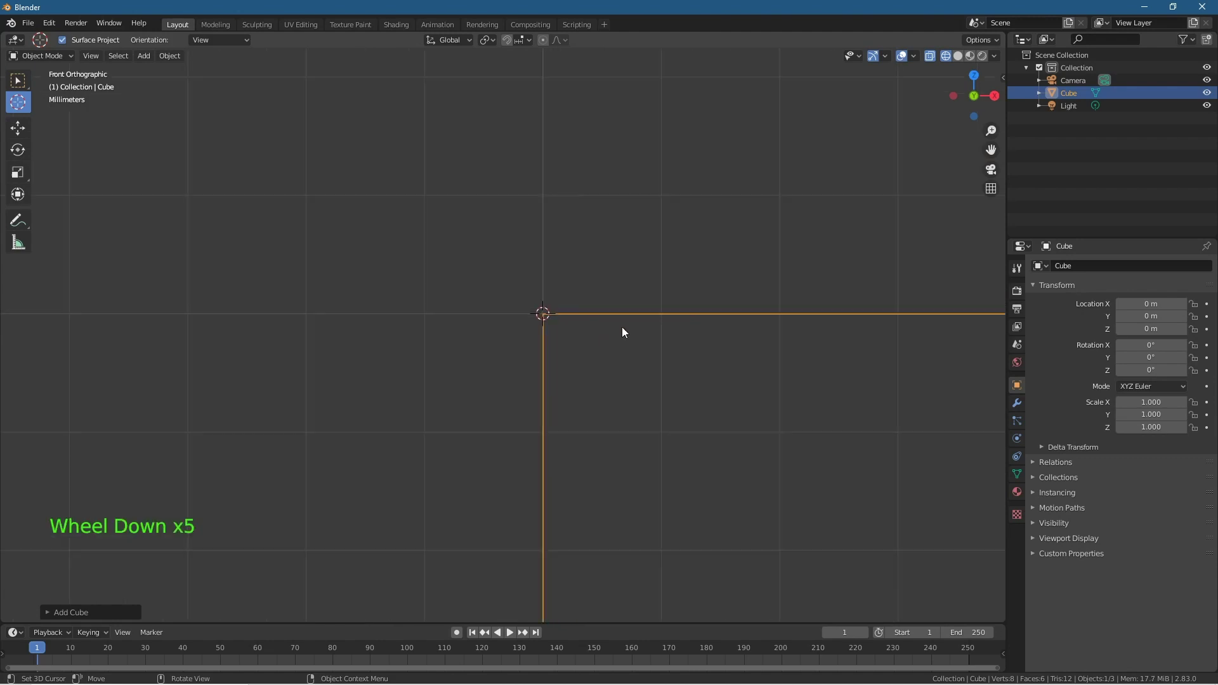
{"action": "scroll", "coordinate": [611, 333], "scroll_direction": "down", "scroll_amount": 9}
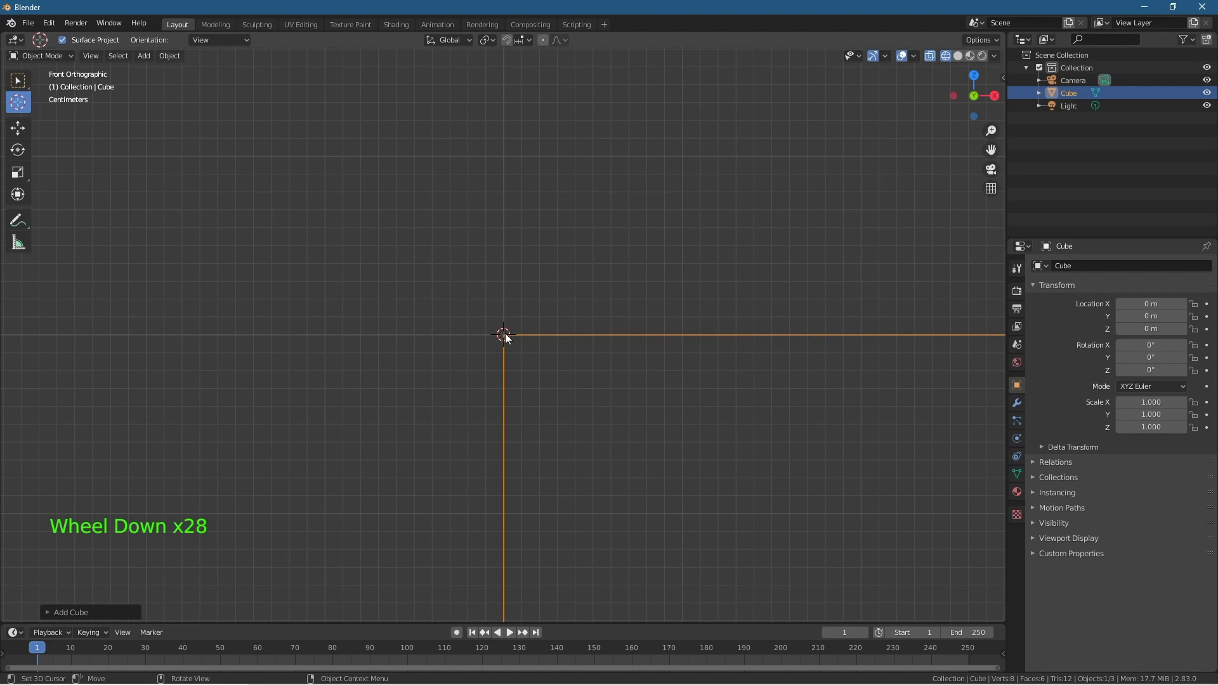
{"action": "scroll", "coordinate": [505, 333], "scroll_direction": "up", "scroll_amount": 20}
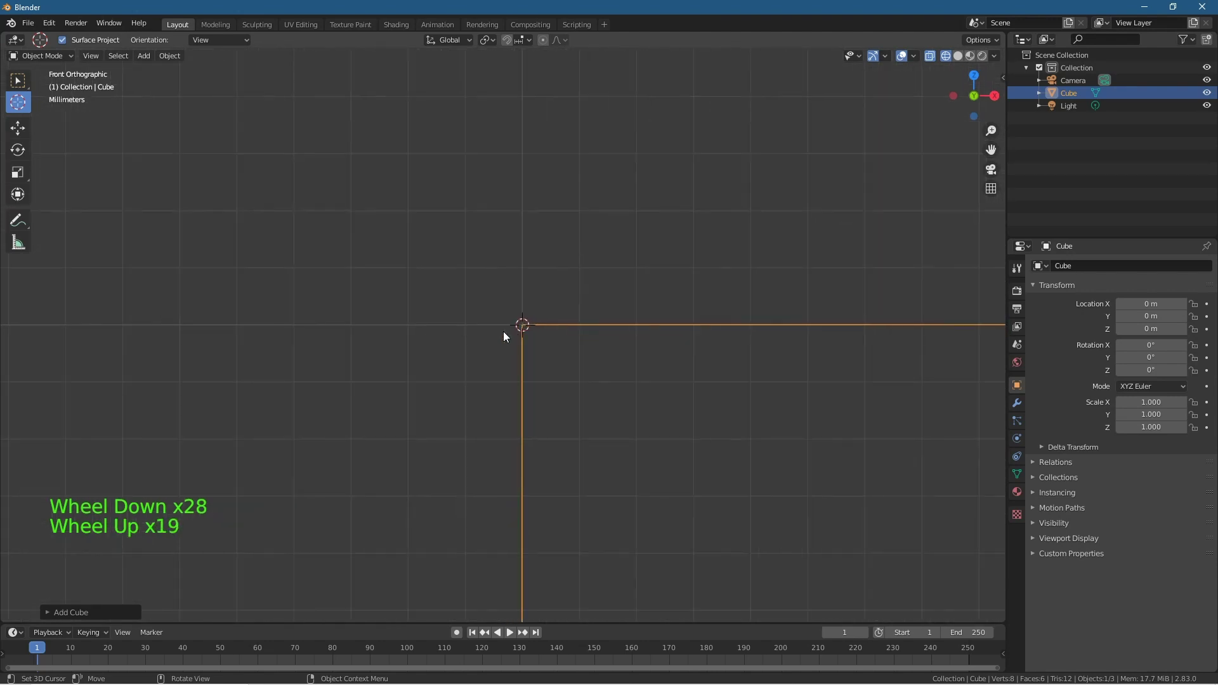
{"action": "scroll", "coordinate": [698, 274], "scroll_direction": "down", "scroll_amount": 20}
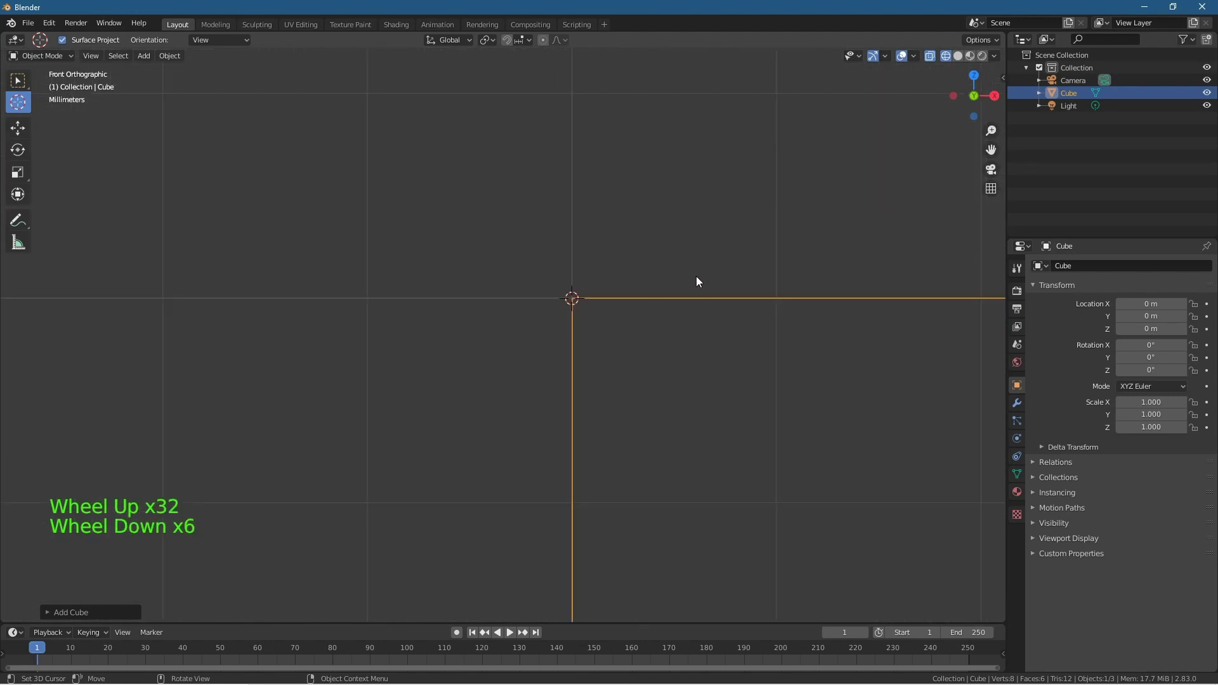
{"action": "scroll", "coordinate": [552, 370], "scroll_direction": "down", "scroll_amount": 20}
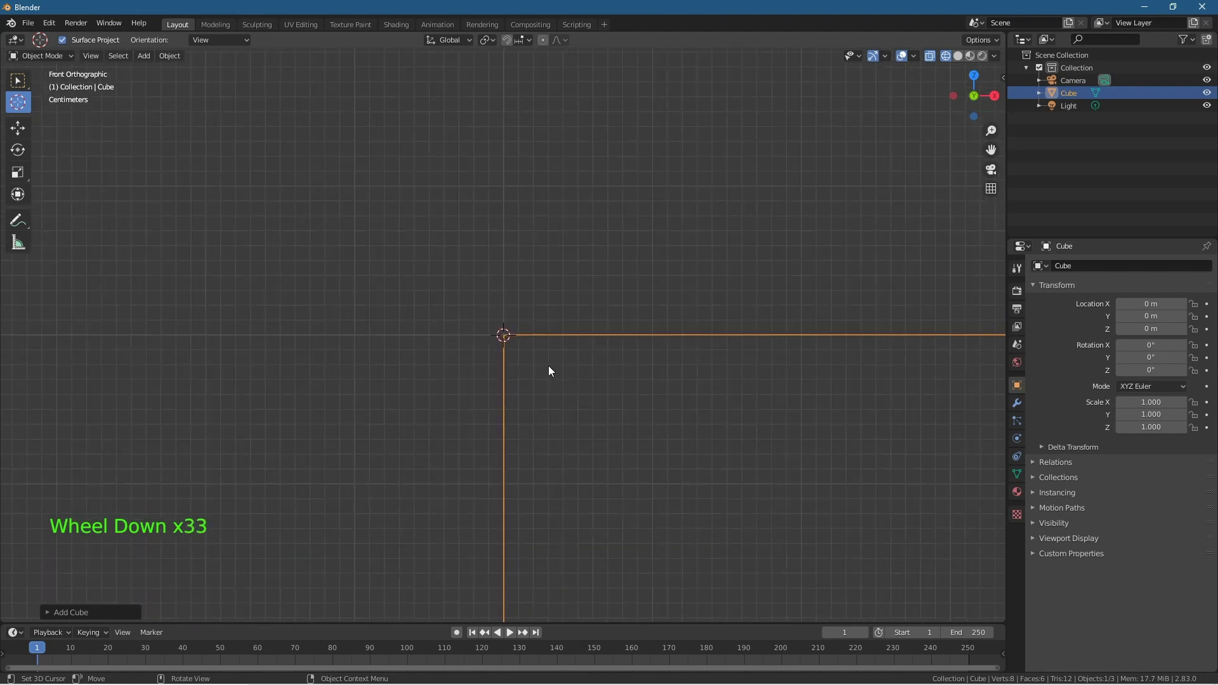
{"action": "middle_click_drag", "start_coordinate": [530, 370], "coordinate": [415, 391]}
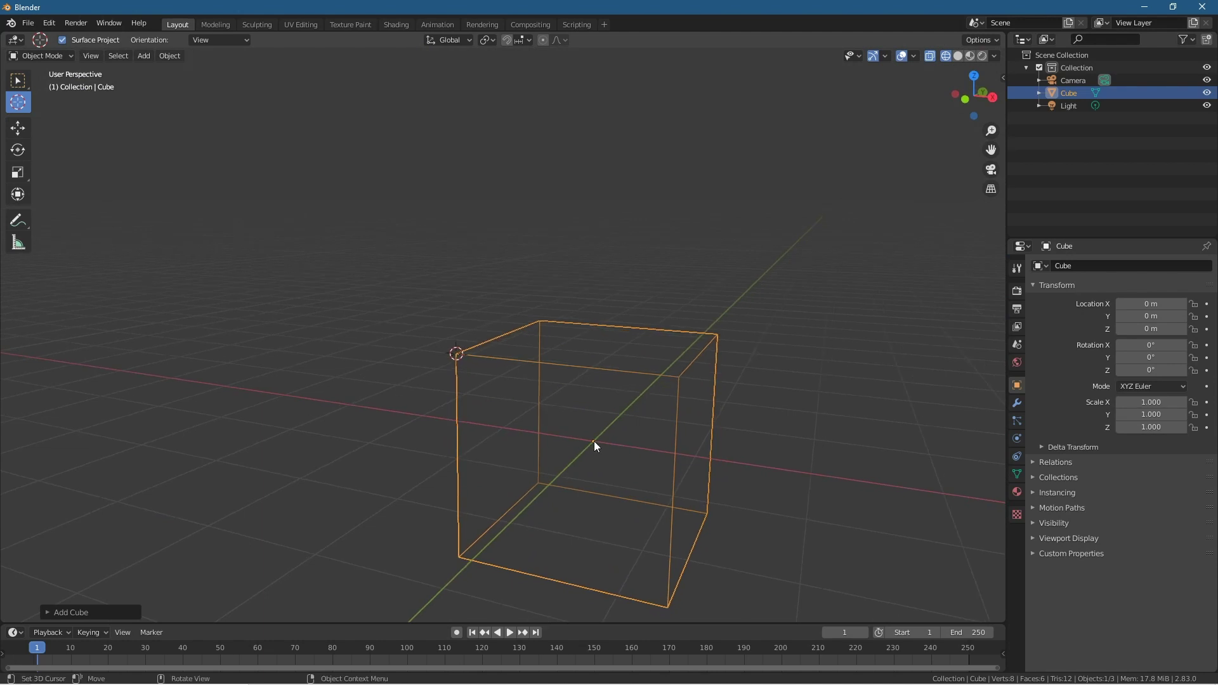
Set the cube's origin to the 3D cursor, giving location -1, -1.0001, 1 m.
{"action": "left_click", "coordinate": [177, 56]}
{"action": "mouse_move", "coordinate": [184, 86]}
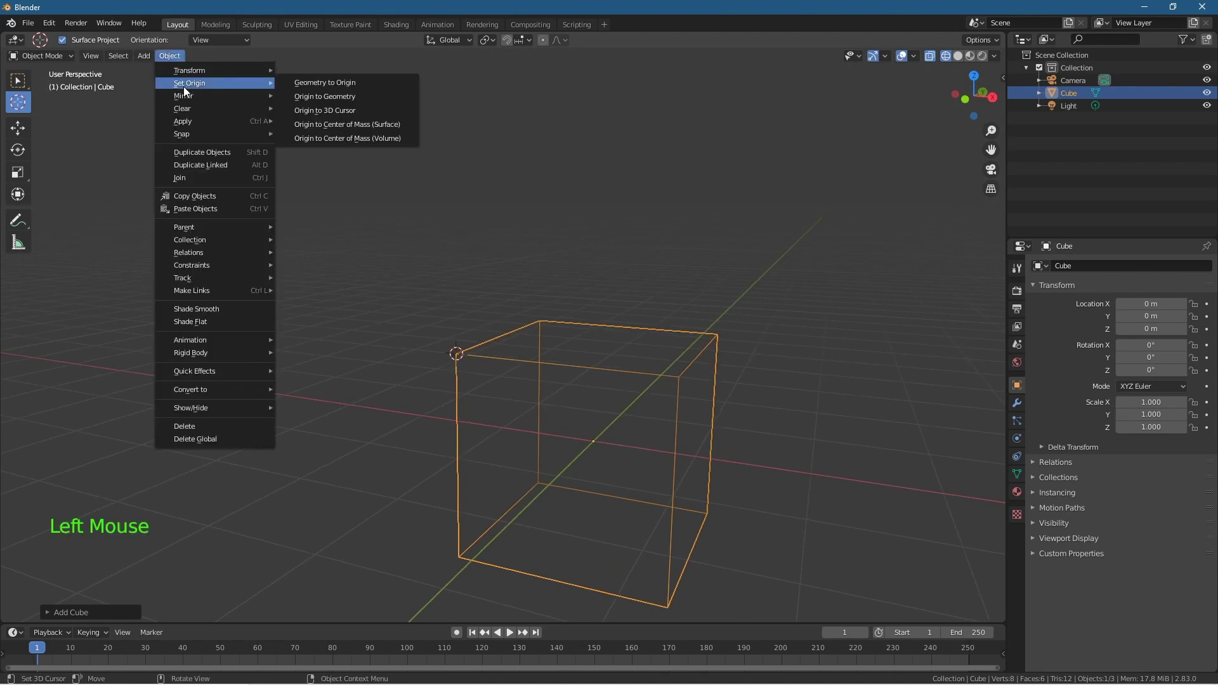
{"action": "left_click", "coordinate": [334, 110]}
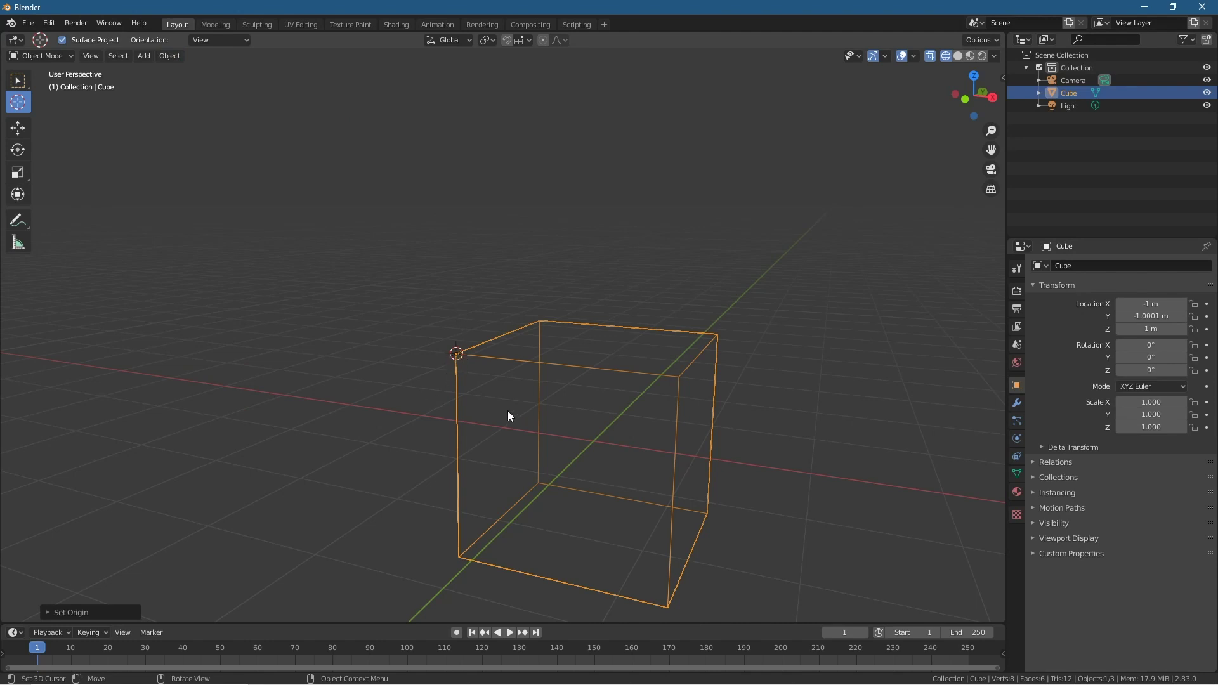
Recentre the 3D cursor with Shift+C and frame the cube large in the view.
{"action": "key", "text": "shift+c"}
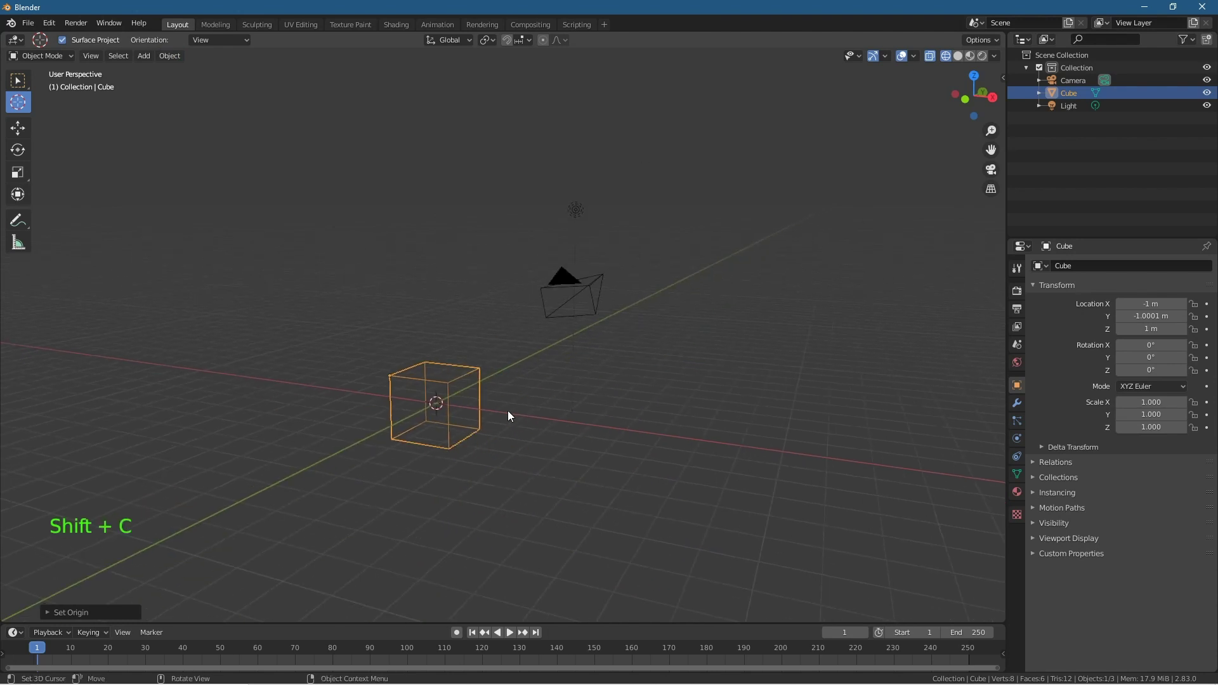
{"action": "scroll", "coordinate": [362, 412], "scroll_direction": "up", "scroll_amount": 4}
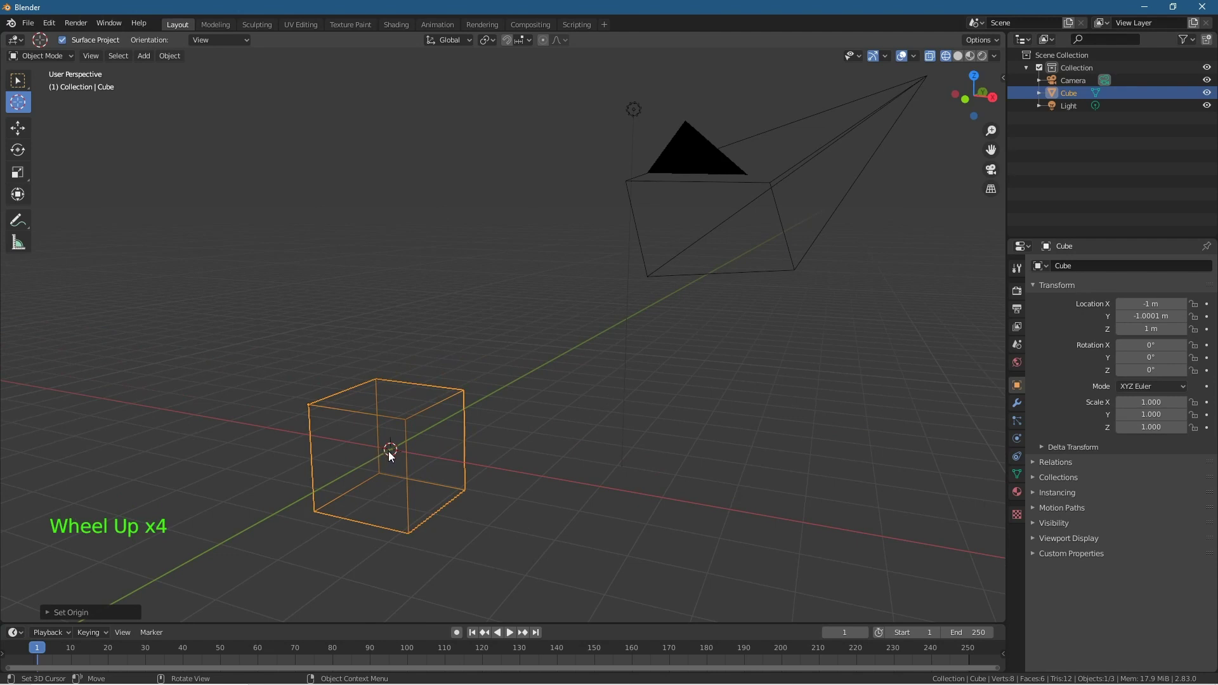
{"action": "middle_click_drag", "start_coordinate": [375, 465], "coordinate": [540, 414]}
{"action": "scroll", "coordinate": [402, 452], "scroll_direction": "up", "scroll_amount": 4}
{"action": "middle_click_drag", "start_coordinate": [401, 451], "coordinate": [451, 447], "text": "shift"}
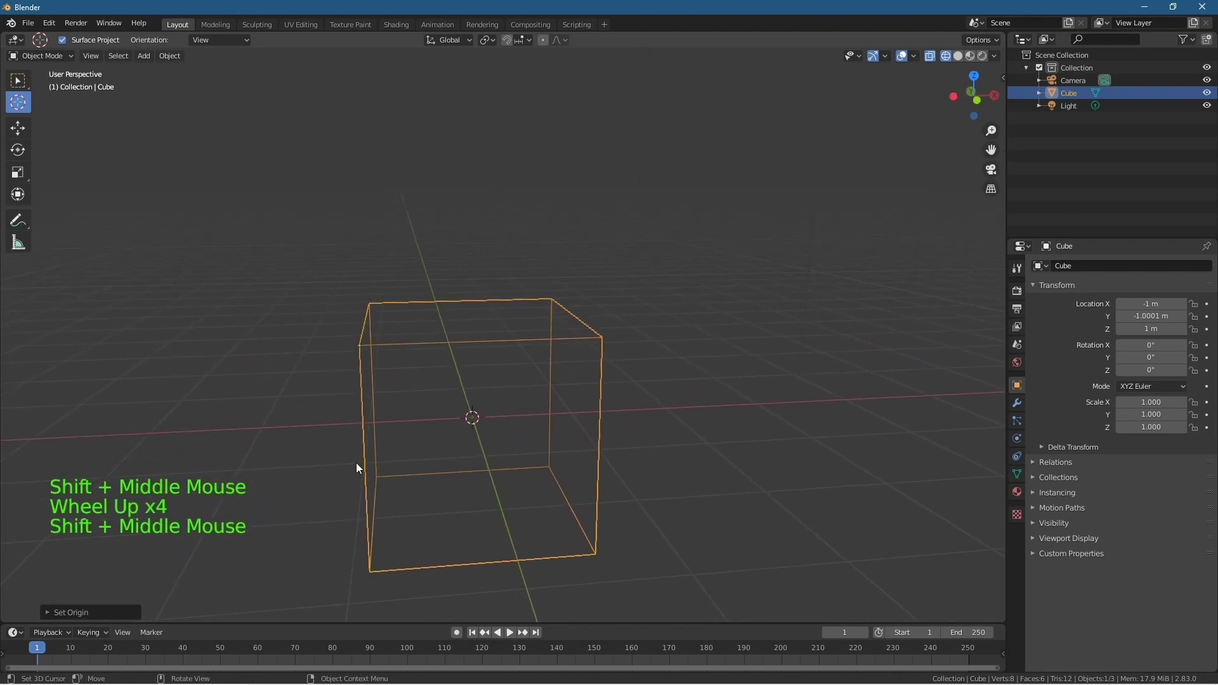
{"action": "middle_click_drag", "start_coordinate": [413, 429], "coordinate": [434, 414]}
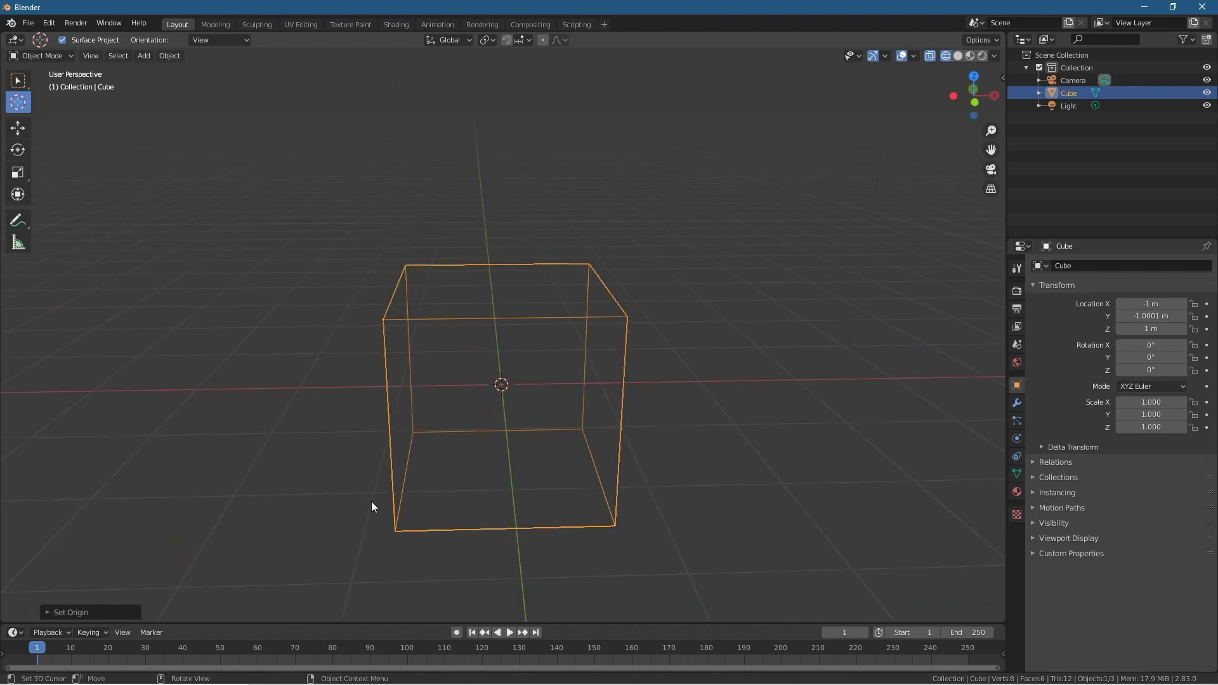
Add a Mesh > Circle to the scene and then delete it.
{"action": "key", "text": "shift"}
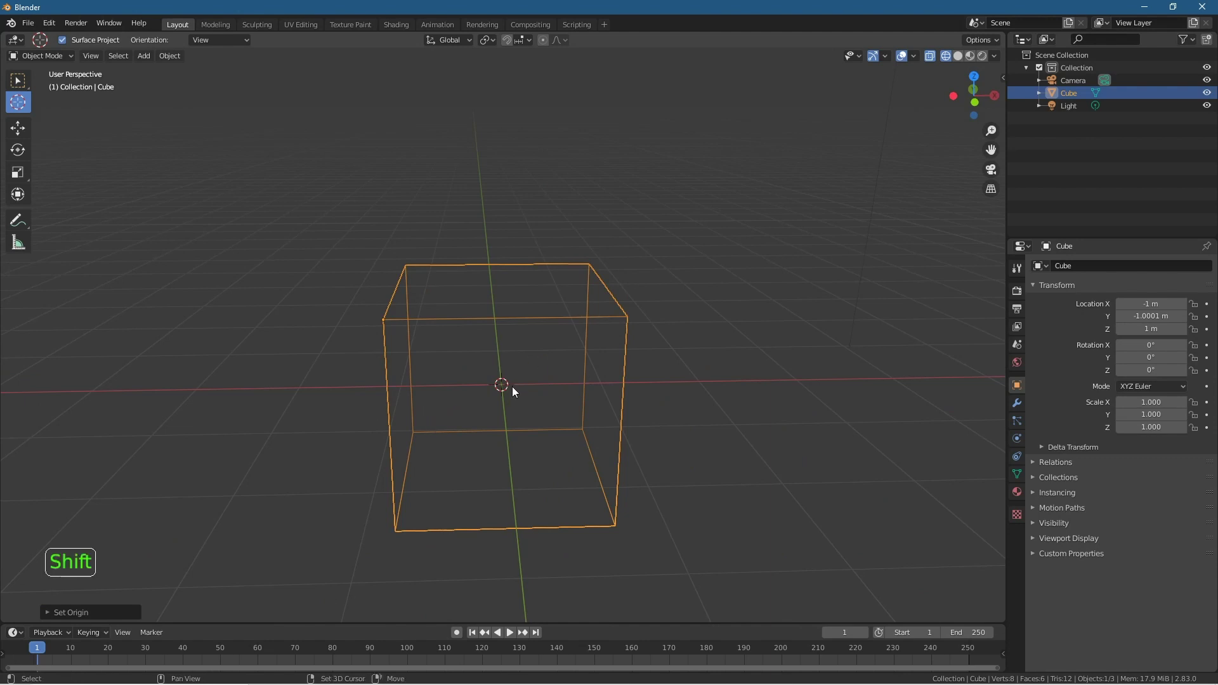
{"action": "key", "text": "shift+a"}
{"action": "mouse_move", "coordinate": [512, 387]}
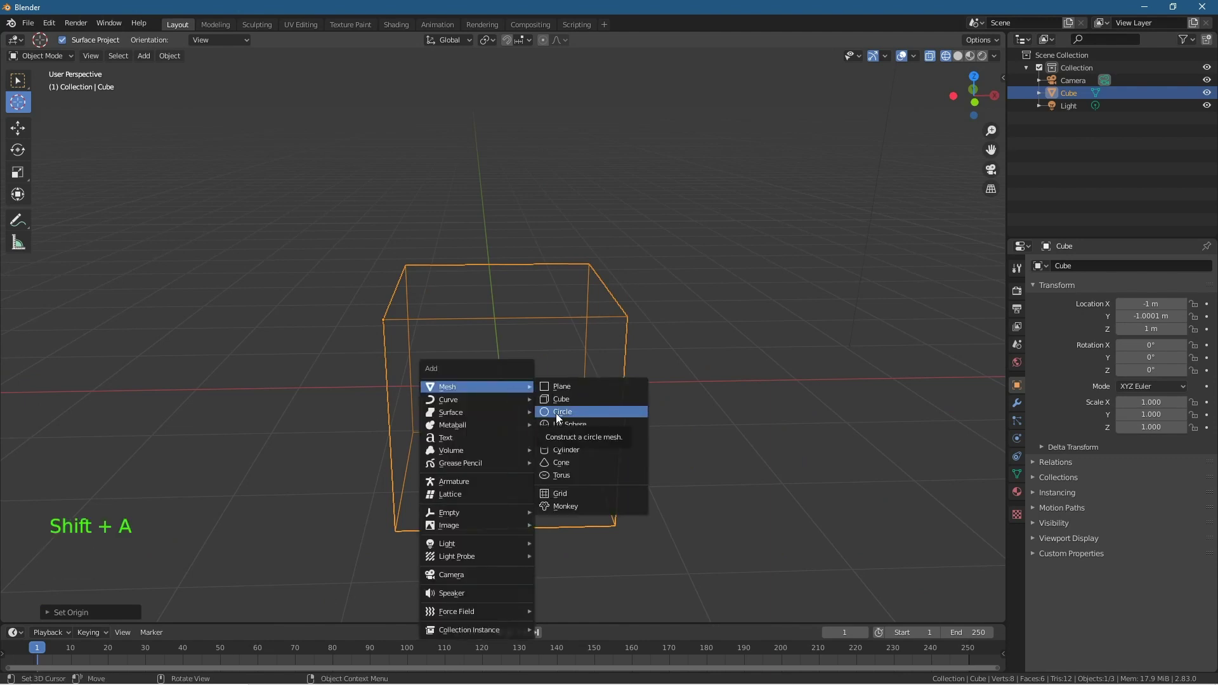
{"action": "left_click", "coordinate": [557, 414]}
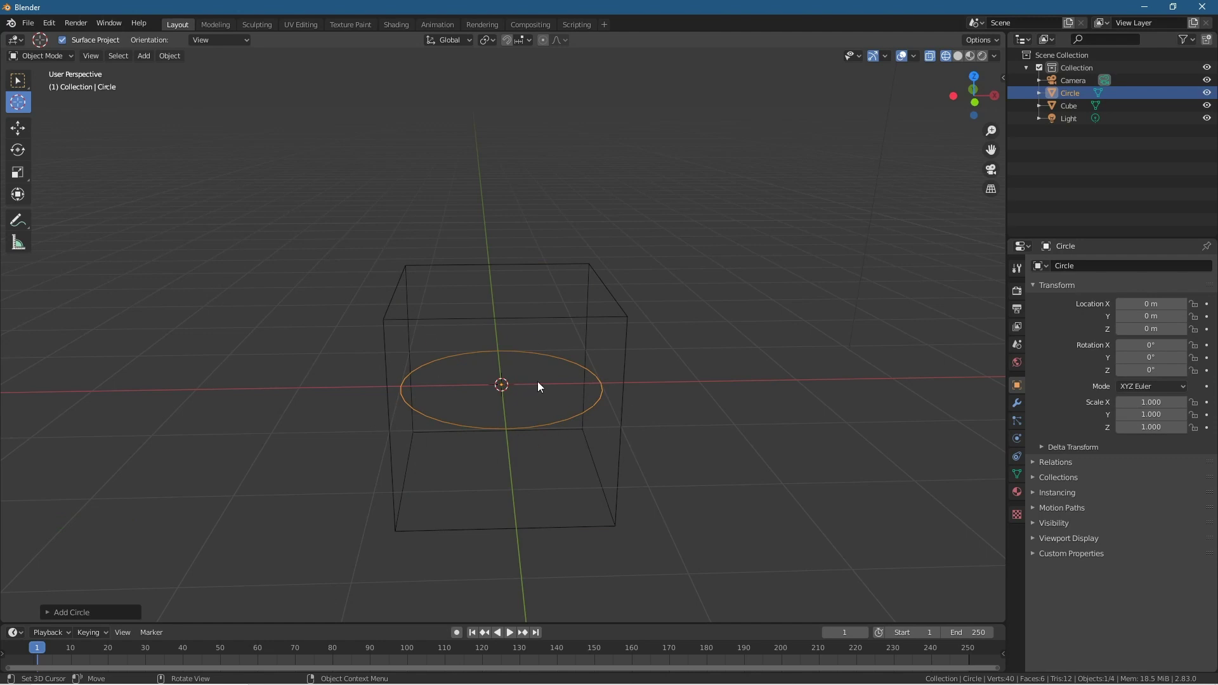
{"action": "key", "text": "Delete"}
Reset the 3D cursor to the world origin with Shift+C and pan across the scene.
{"action": "left_click", "coordinate": [477, 313]}
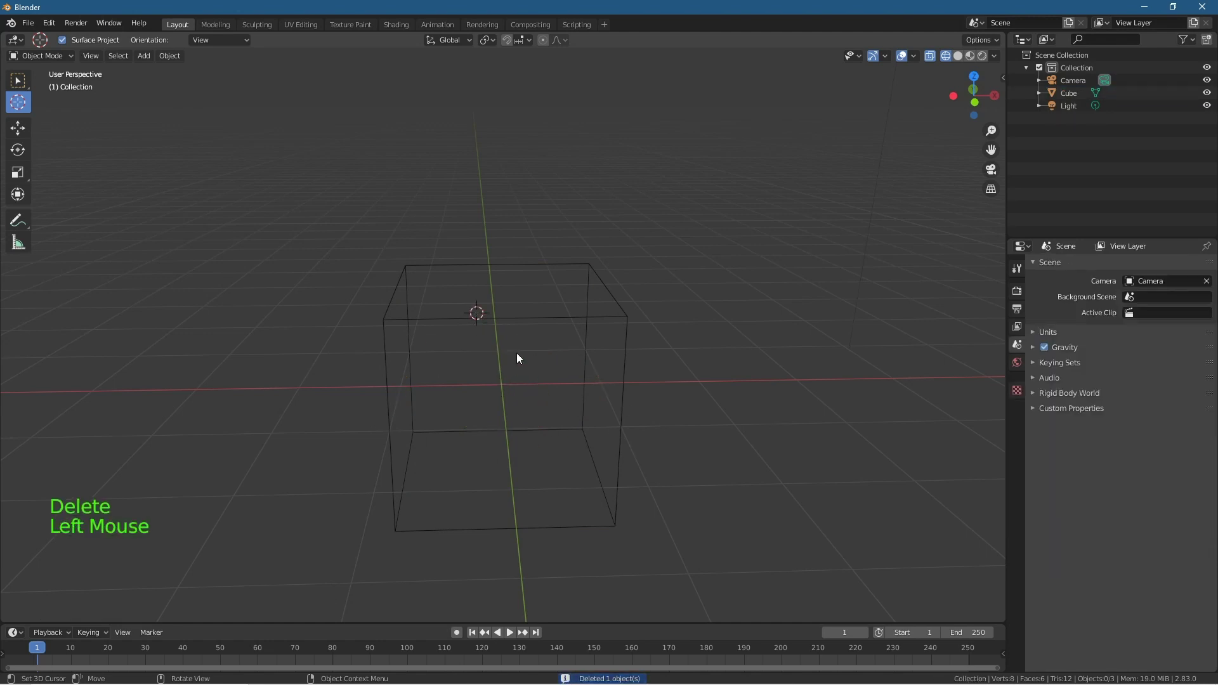
{"action": "key", "text": "shift+c"}
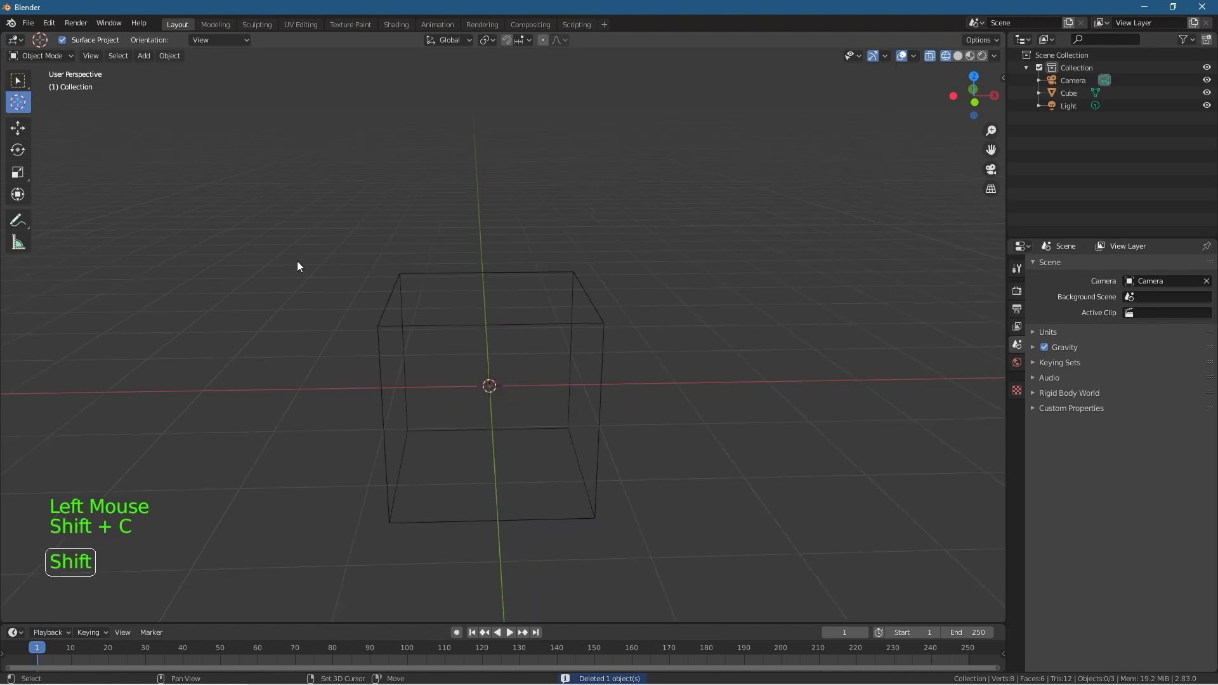
{"action": "middle_click_drag", "start_coordinate": [257, 389], "coordinate": [364, 366], "text": "shift"}
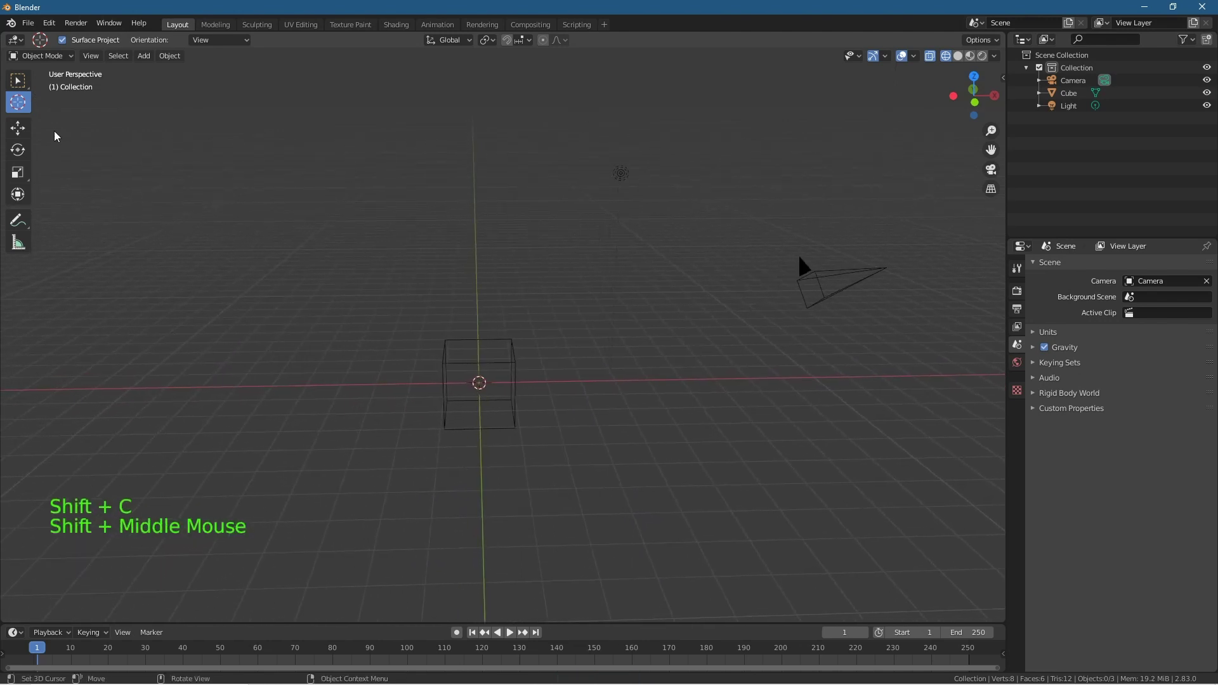
{"action": "left_click", "coordinate": [21, 81]}
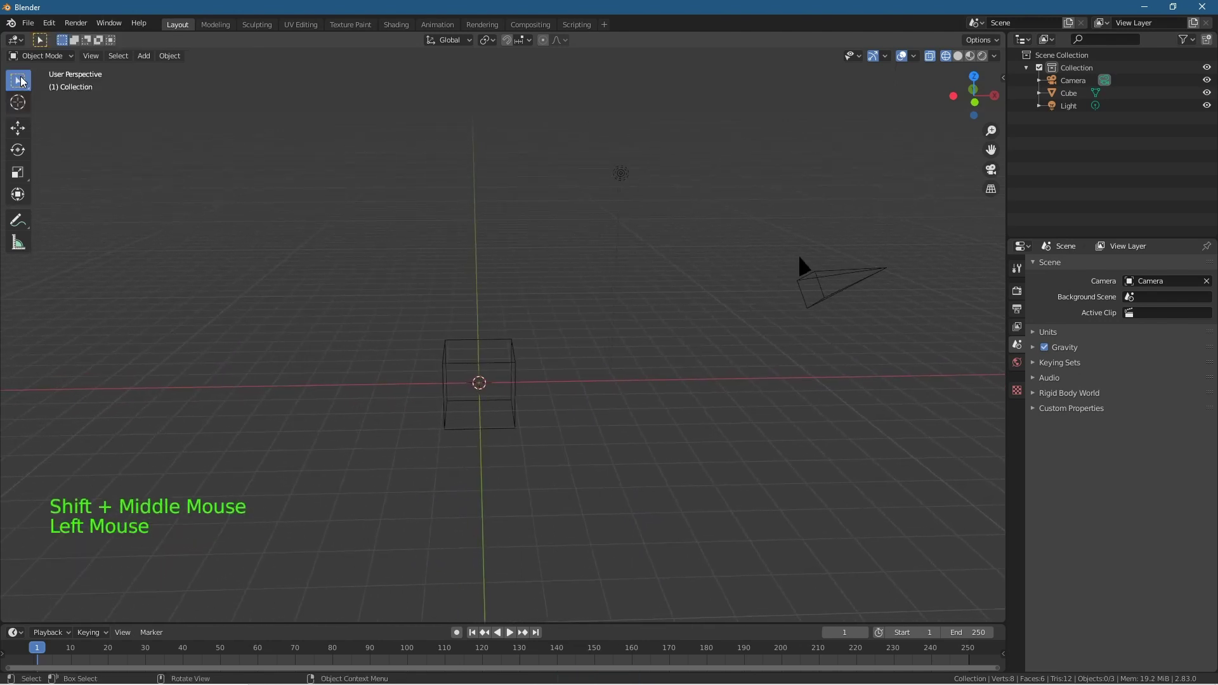
Select the cube and rotate it about the Z axis.
{"action": "left_click", "coordinate": [497, 368]}
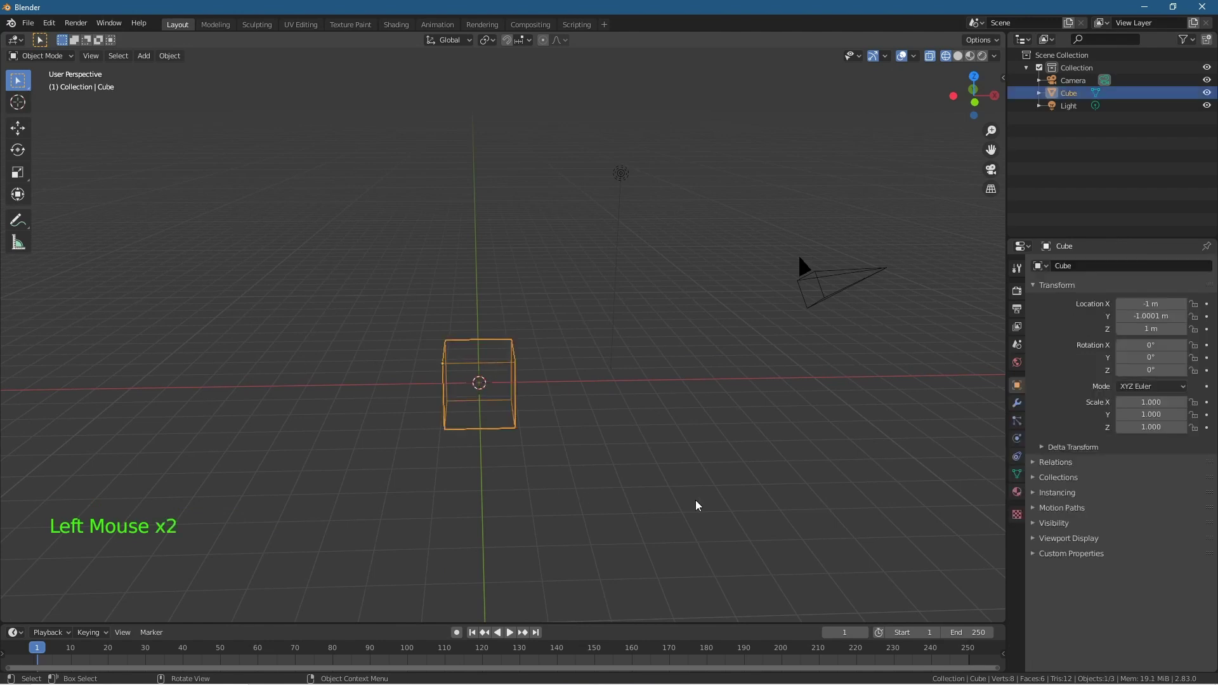
{"action": "key", "text": "r"}
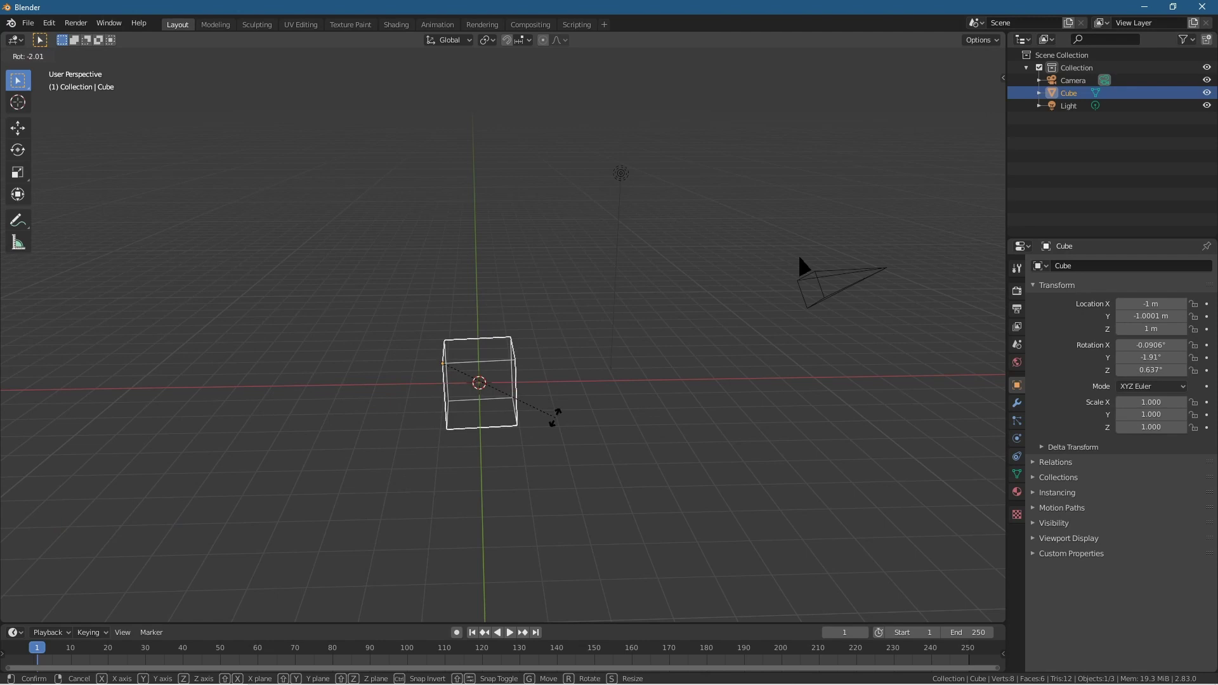
{"action": "key", "text": "z"}
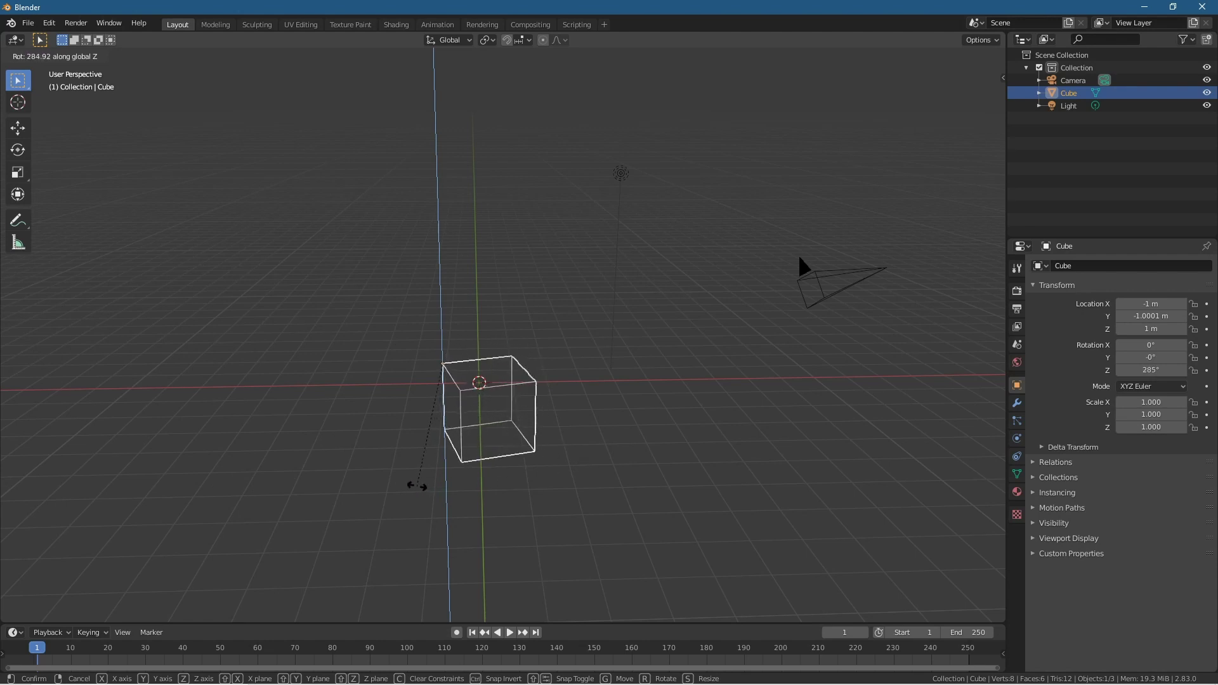
{"action": "left_click", "coordinate": [421, 478]}
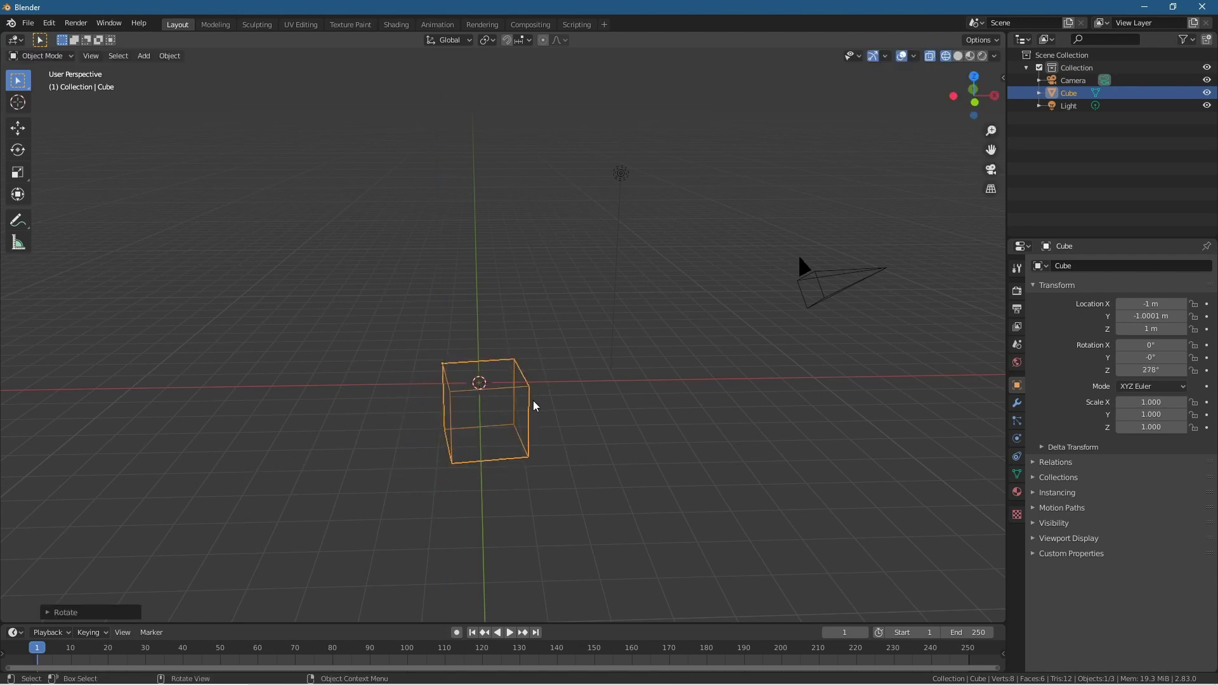
Undo the rotation so the cube returns to 0°, and zoom in on it.
{"action": "middle_click_drag", "start_coordinate": [355, 418], "coordinate": [325, 432]}
{"action": "key", "text": "ctrl+z"}
{"action": "middle_click_drag", "start_coordinate": [317, 387], "coordinate": [382, 454]}
{"action": "scroll", "coordinate": [389, 455], "scroll_direction": "up", "scroll_amount": 2}
{"action": "scroll", "coordinate": [390, 454], "scroll_direction": "up", "scroll_amount": 1}
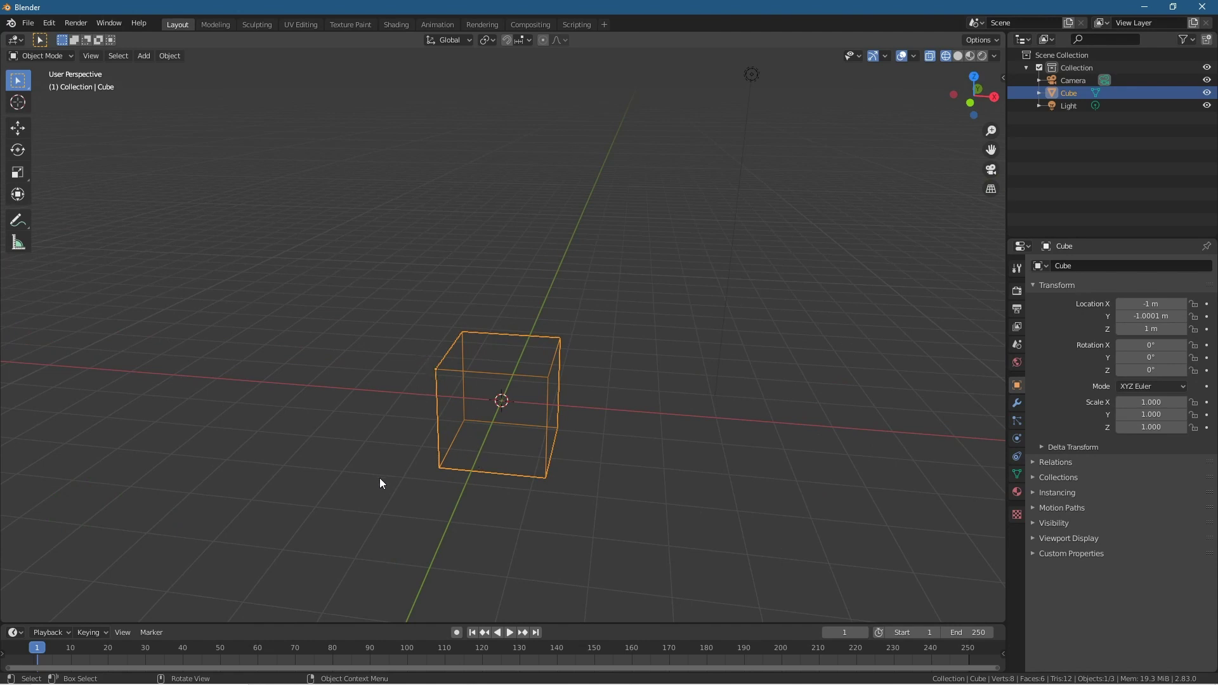
Try several 3D cursor placements around the cube, then reselect the cube.
{"action": "left_click", "coordinate": [17, 102]}
{"action": "left_click", "coordinate": [279, 374]}
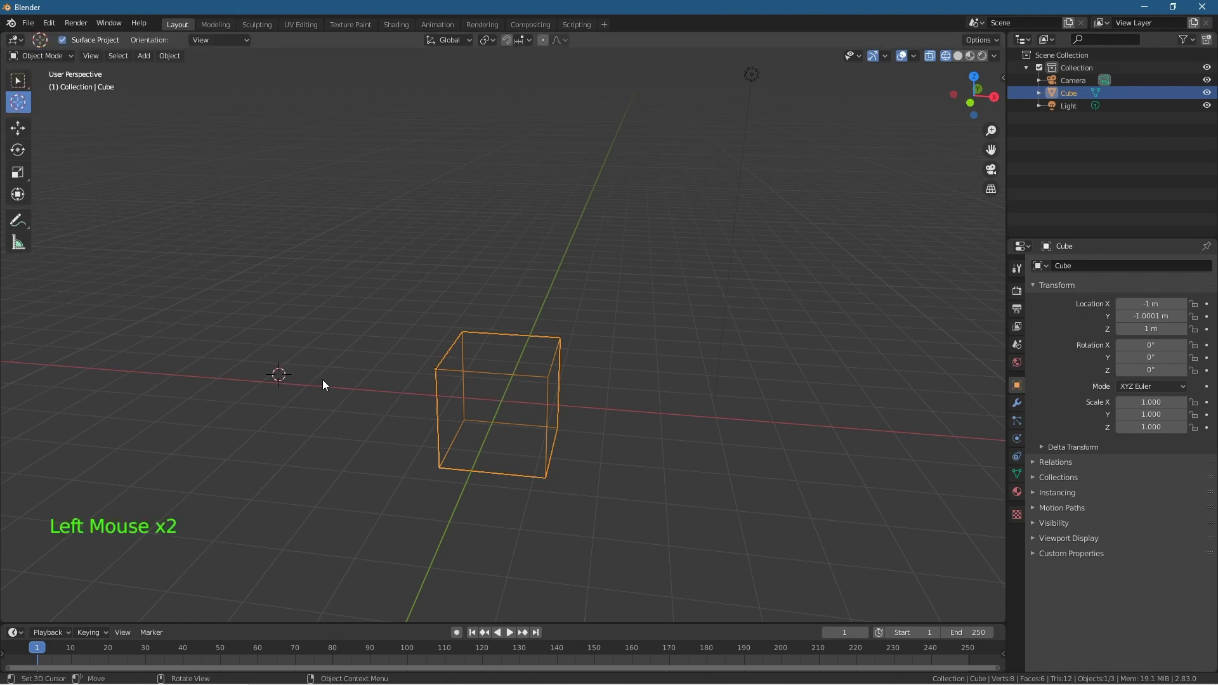
{"action": "left_click", "coordinate": [163, 55]}
{"action": "left_click", "coordinate": [550, 370]}
{"action": "left_click", "coordinate": [276, 375]}
{"action": "left_click", "coordinate": [18, 81]}
{"action": "left_click", "coordinate": [507, 377]}
{"action": "left_click", "coordinate": [441, 353]}
{"action": "left_click", "coordinate": [497, 375]}
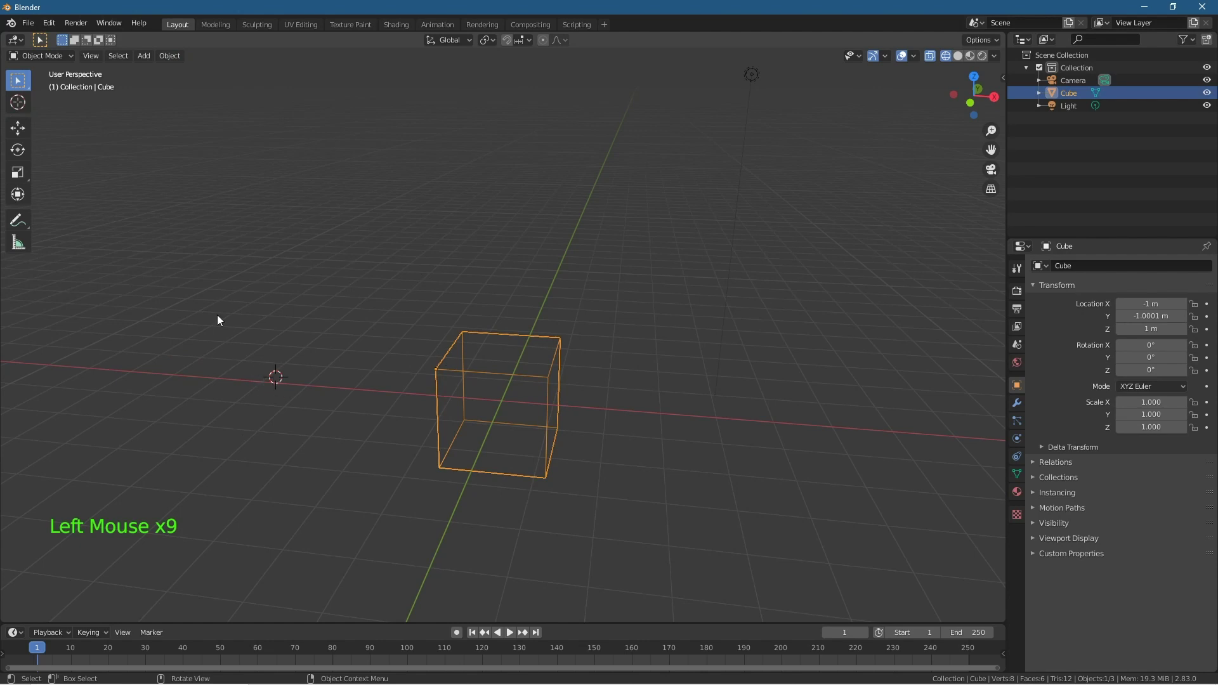
Place the 3D cursor on the X axis left of the cube and set the origin there.
{"action": "left_click", "coordinate": [18, 101]}
{"action": "left_click", "coordinate": [243, 383]}
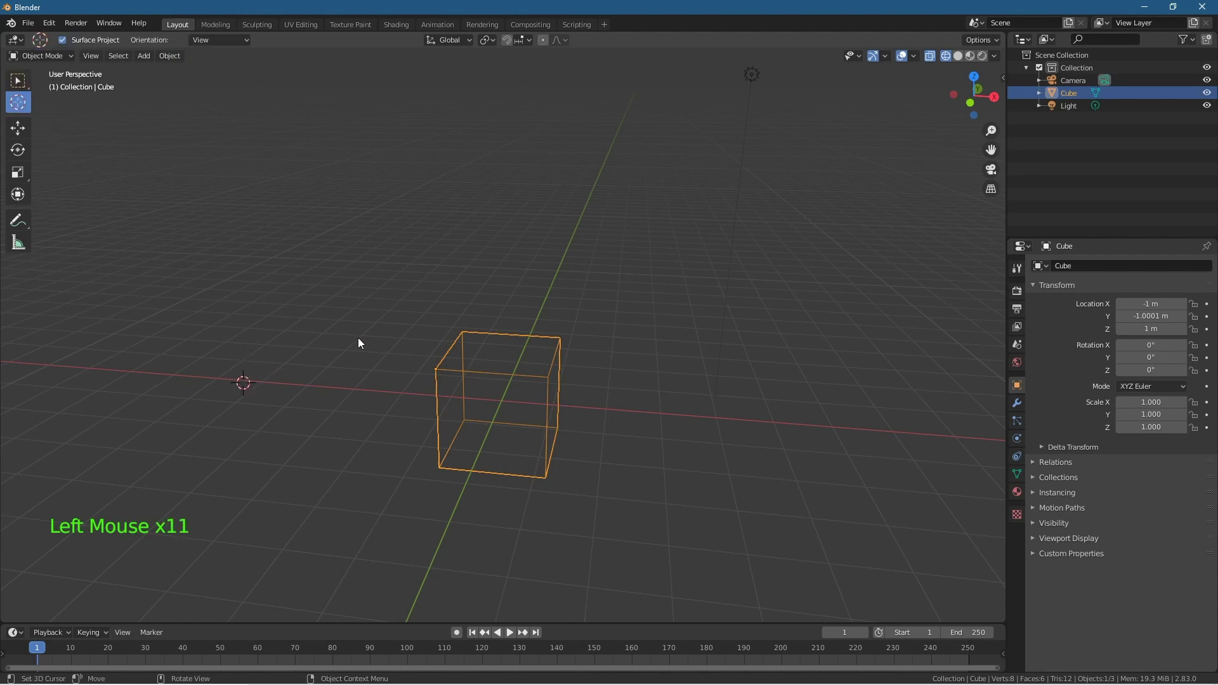
{"action": "left_click", "coordinate": [169, 55]}
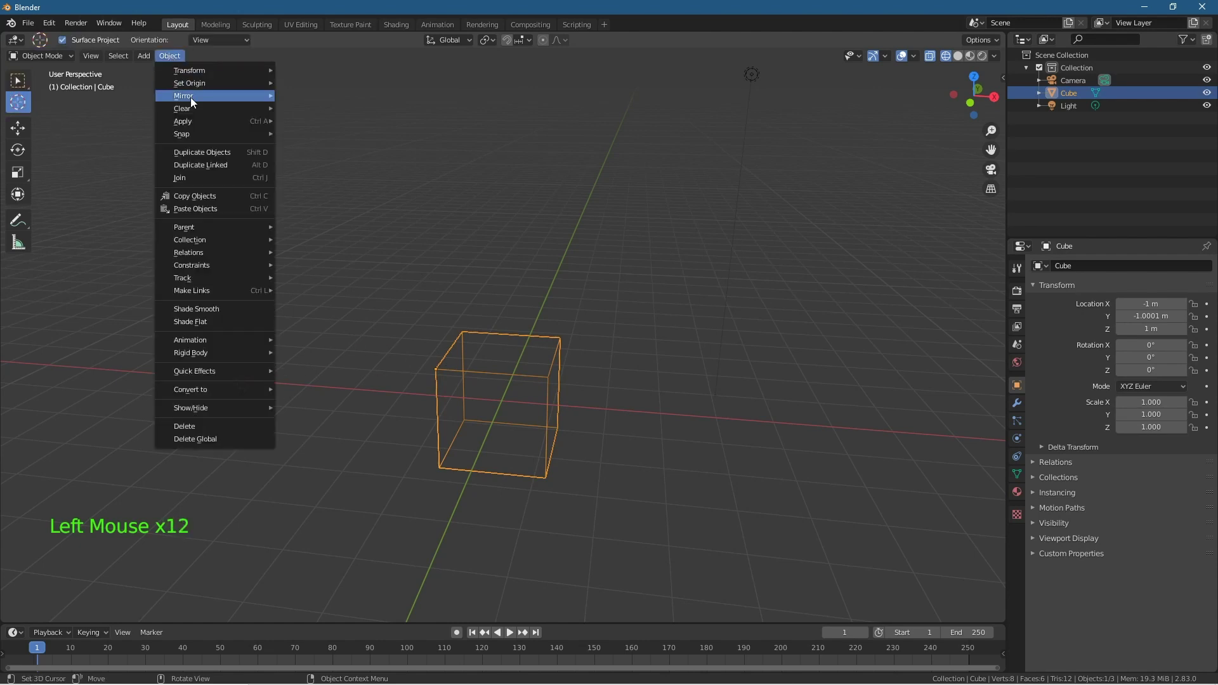
{"action": "mouse_move", "coordinate": [193, 87]}
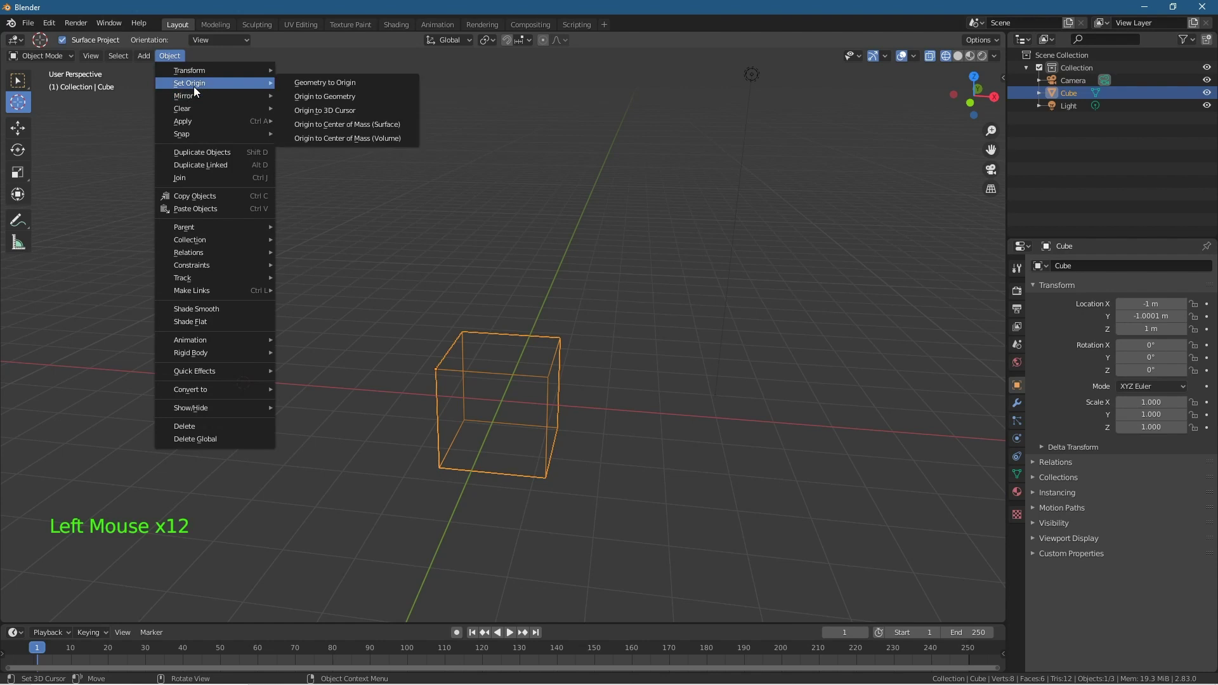
{"action": "left_click", "coordinate": [315, 110]}
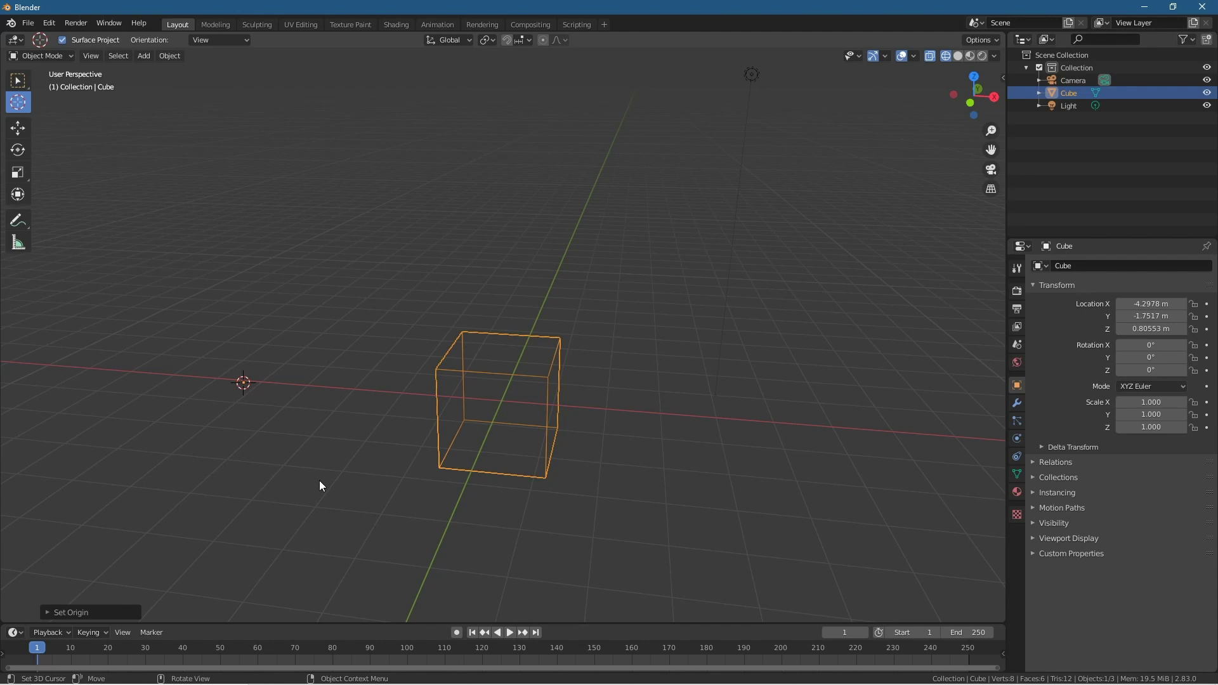
Rotate the cube about Z around its new offset origin.
{"action": "key", "text": "r"}
{"action": "key", "text": "z"}
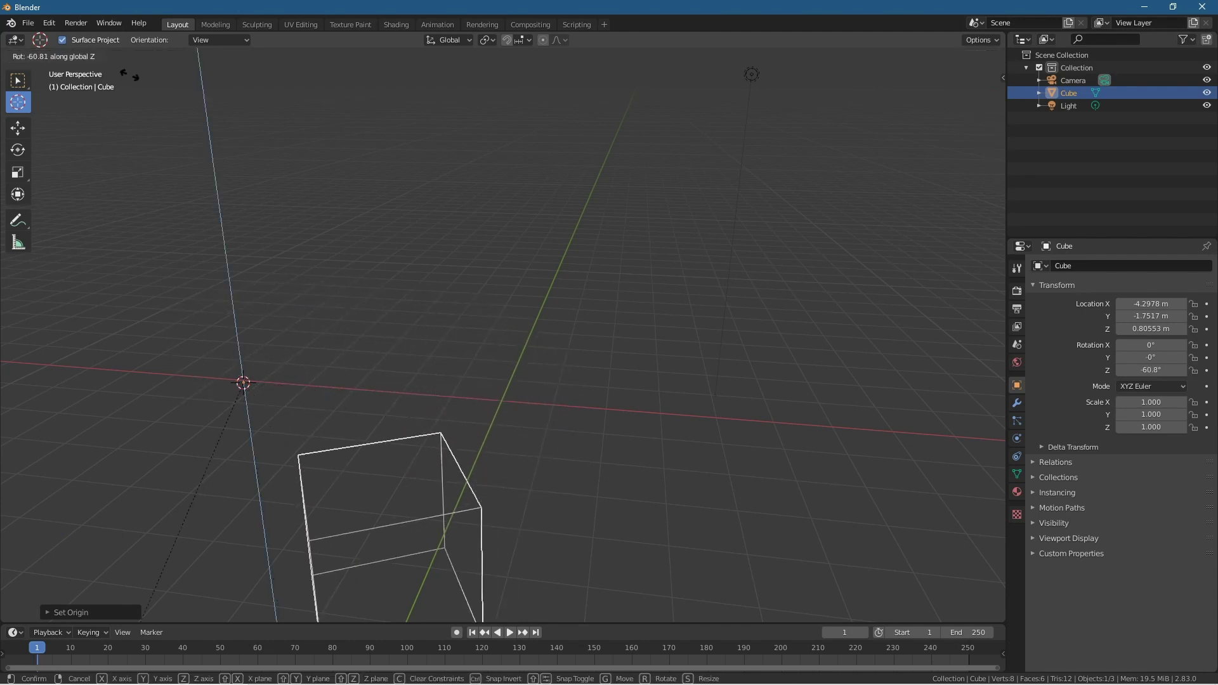
{"action": "left_click", "coordinate": [392, 402]}
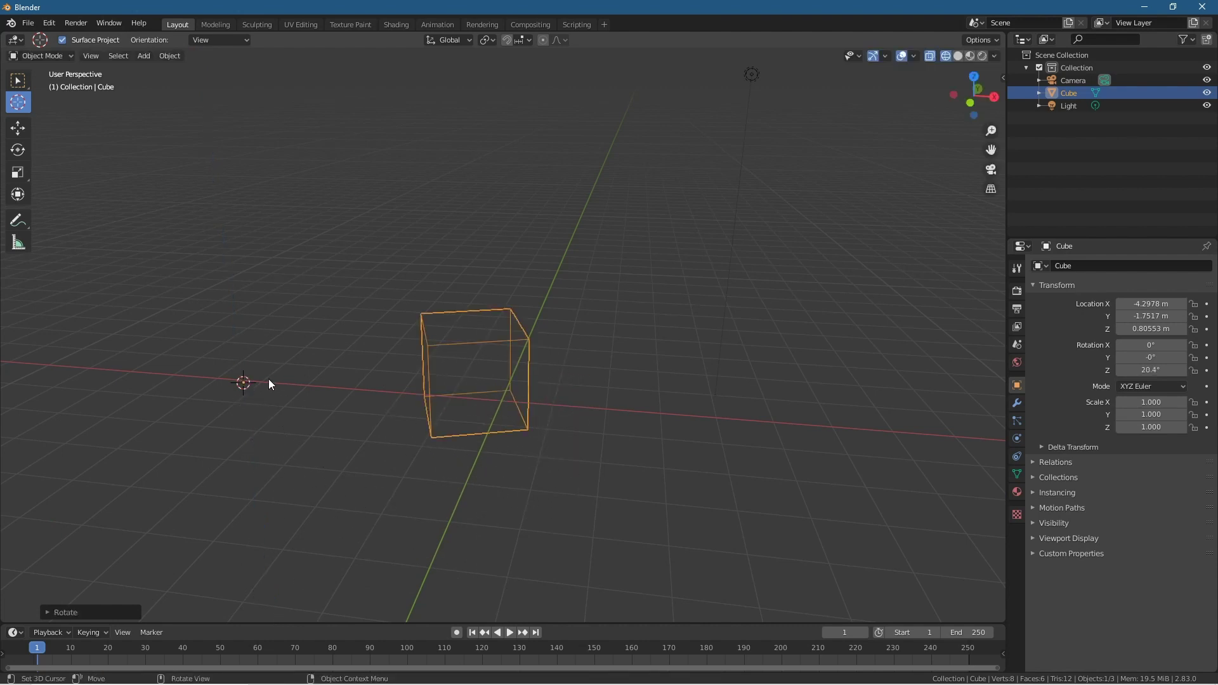
Spin the cube about Z again, undo that spin, and switch to top view.
{"action": "key", "text": "r"}
{"action": "key", "text": "z"}
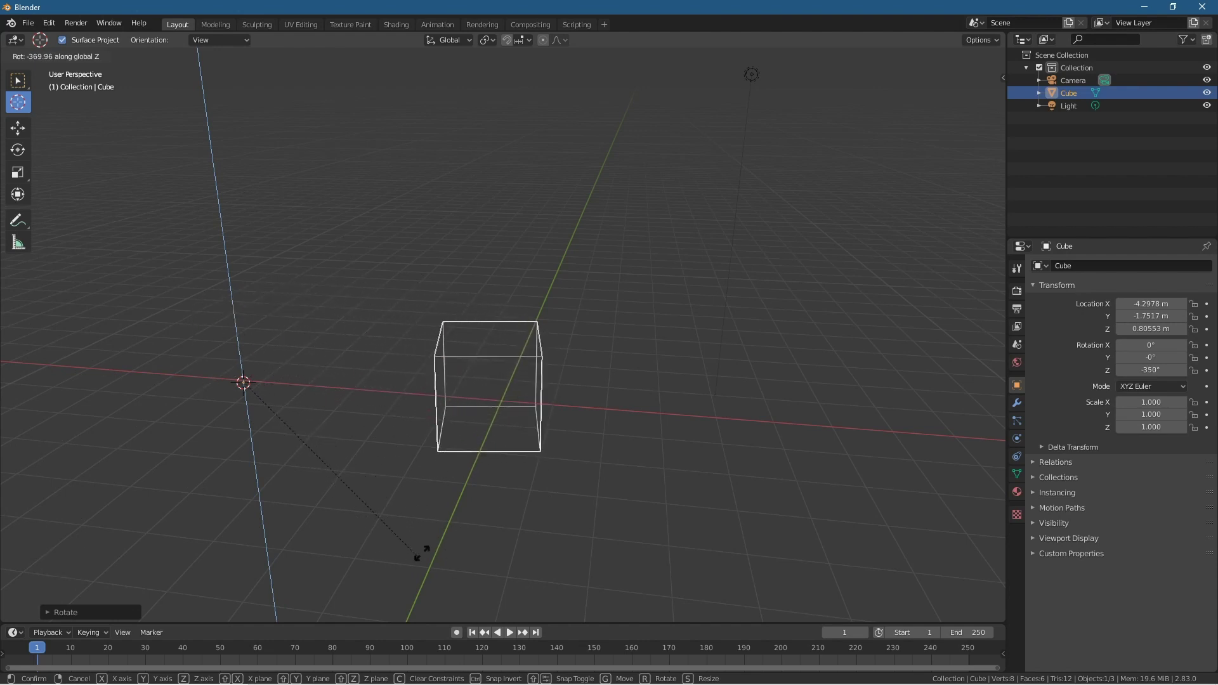
{"action": "left_click", "coordinate": [440, 537]}
{"action": "key", "text": "ctrl+z"}
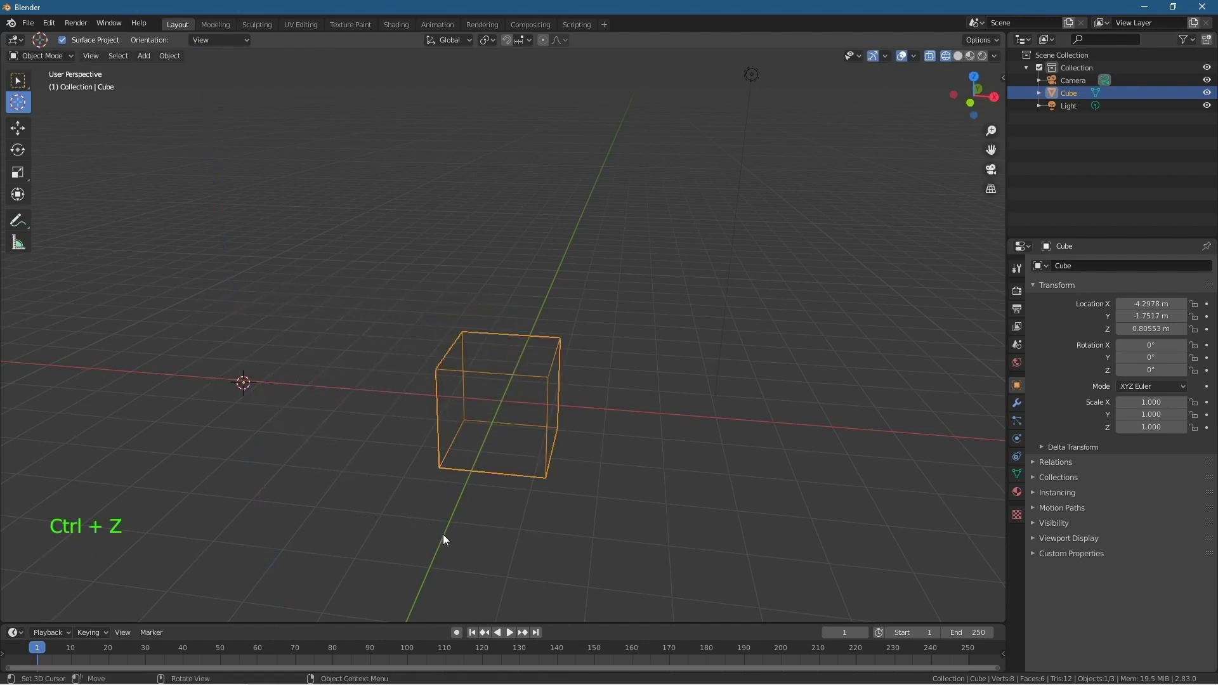
{"action": "key", "text": "KP_7"}
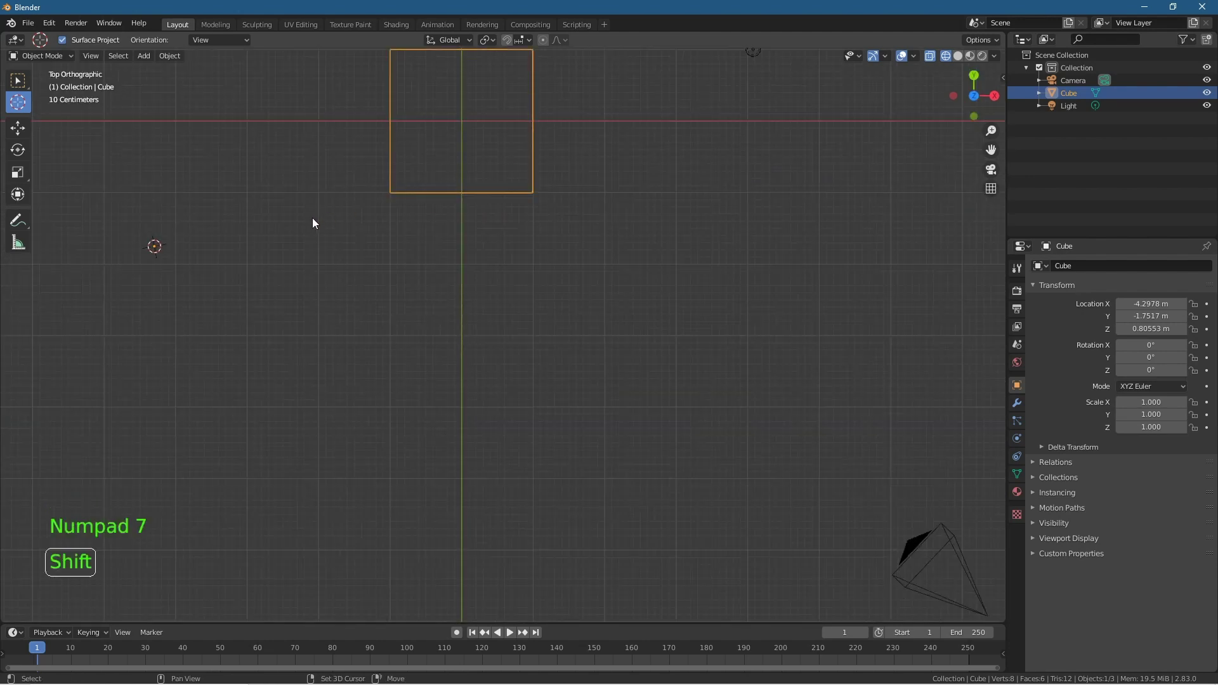
In top view, place the 3D cursor precisely on the X axis left of the cube.
{"action": "middle_click_drag", "start_coordinate": [383, 229], "coordinate": [584, 380], "text": "shift"}
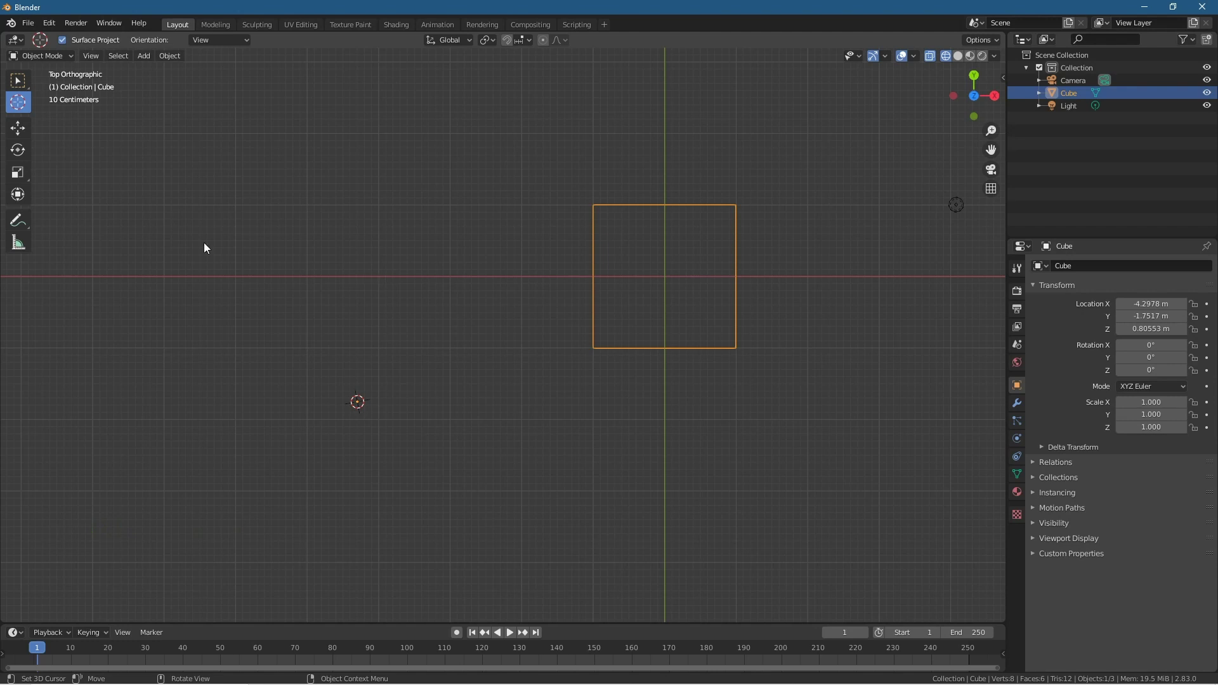
{"action": "left_click", "coordinate": [17, 150]}
{"action": "left_click", "coordinate": [21, 106]}
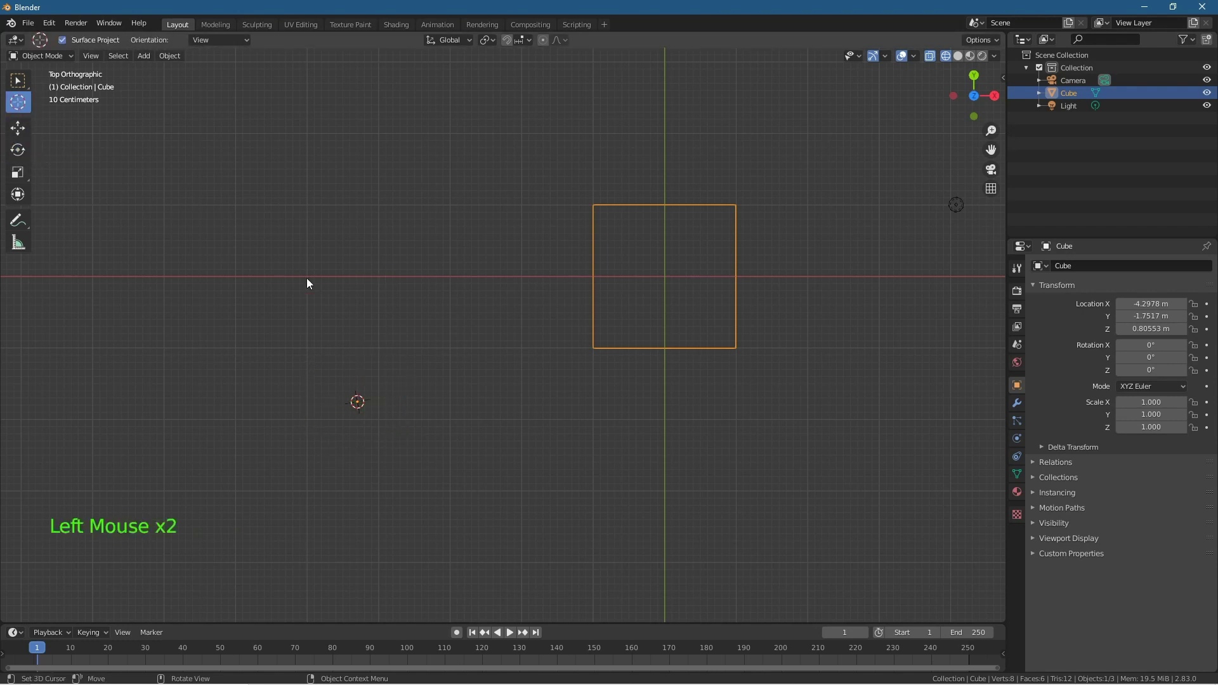
{"action": "left_click", "coordinate": [378, 275]}
{"action": "left_click", "coordinate": [379, 278]}
{"action": "left_click", "coordinate": [380, 278]}
{"action": "left_click", "coordinate": [380, 277]}
{"action": "left_click", "coordinate": [380, 275]}
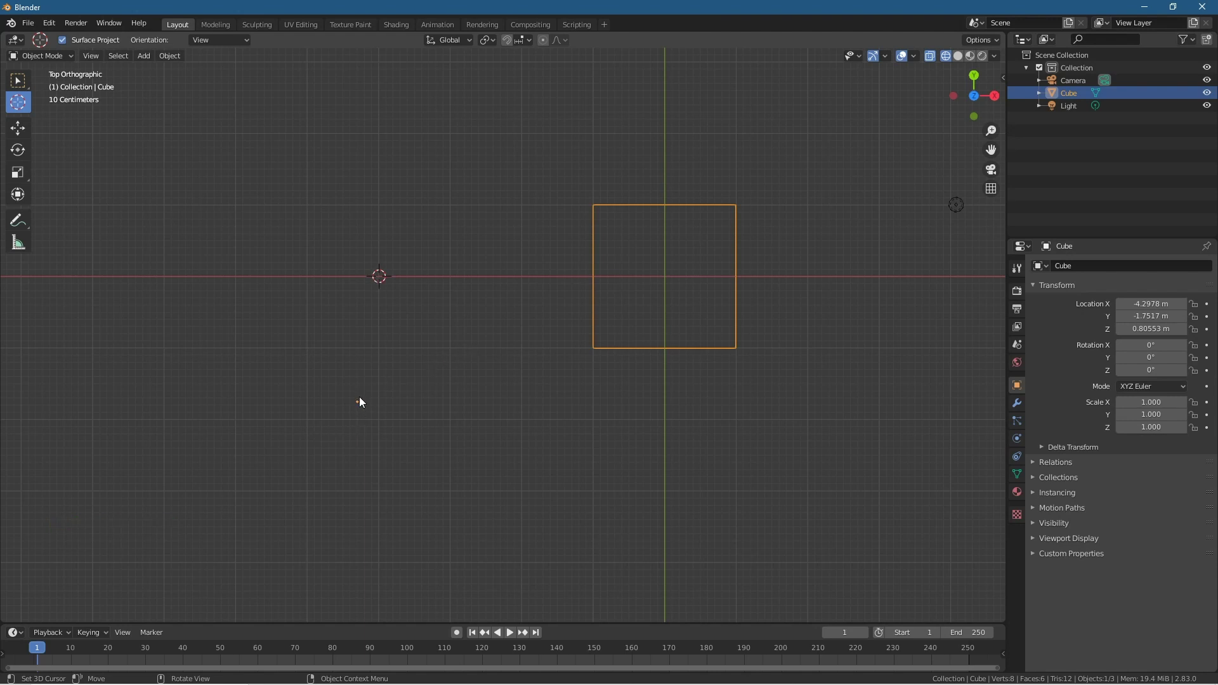
Set the origin to the 3D cursor (location -3.9988, -0.000851, 0.80553 m), test-rotate, then front view.
{"action": "left_click", "coordinate": [166, 56]}
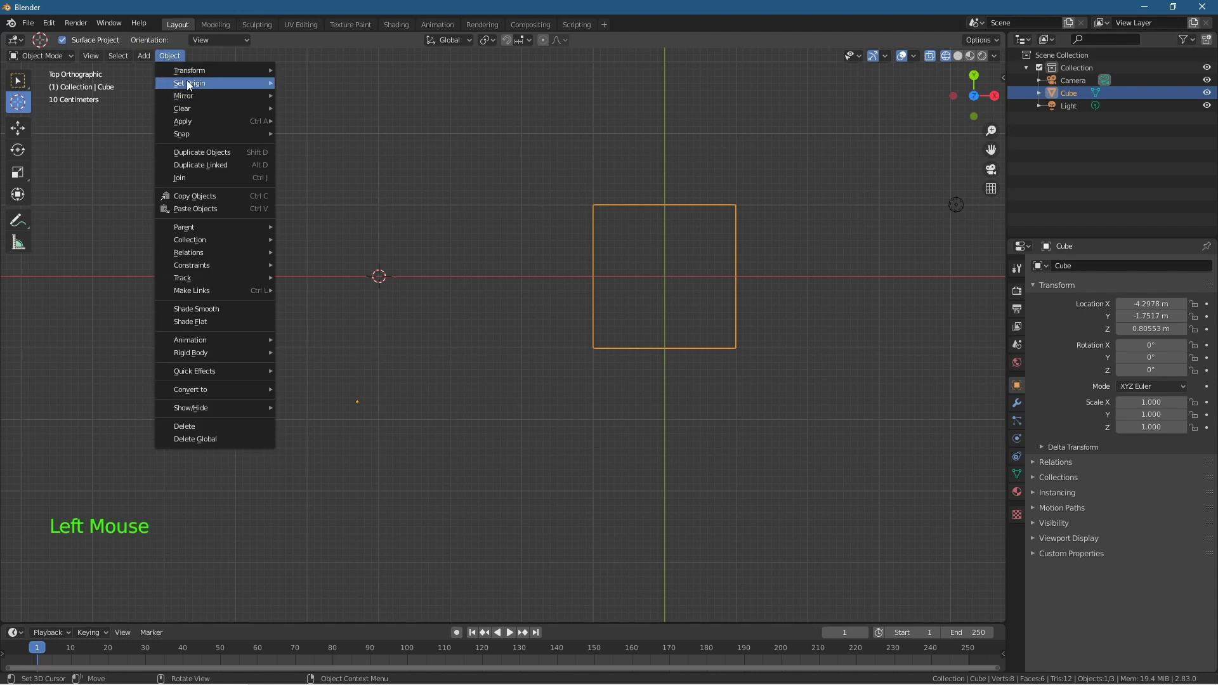
{"action": "mouse_move", "coordinate": [190, 83]}
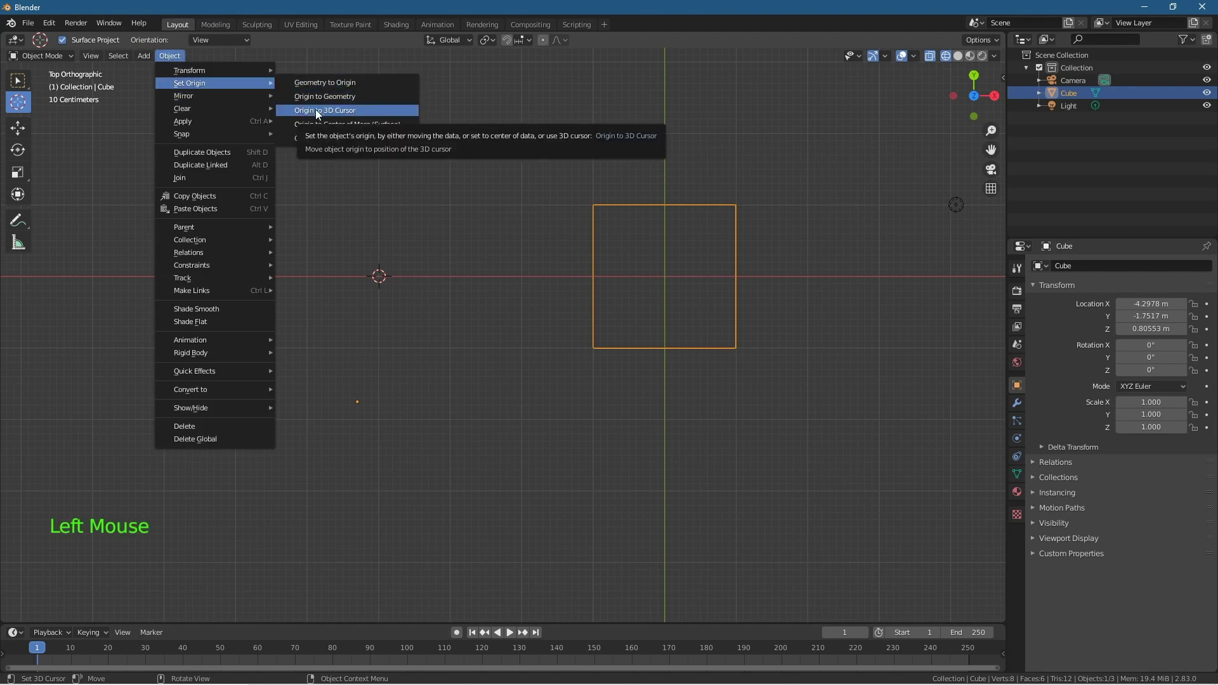
{"action": "left_click", "coordinate": [318, 112]}
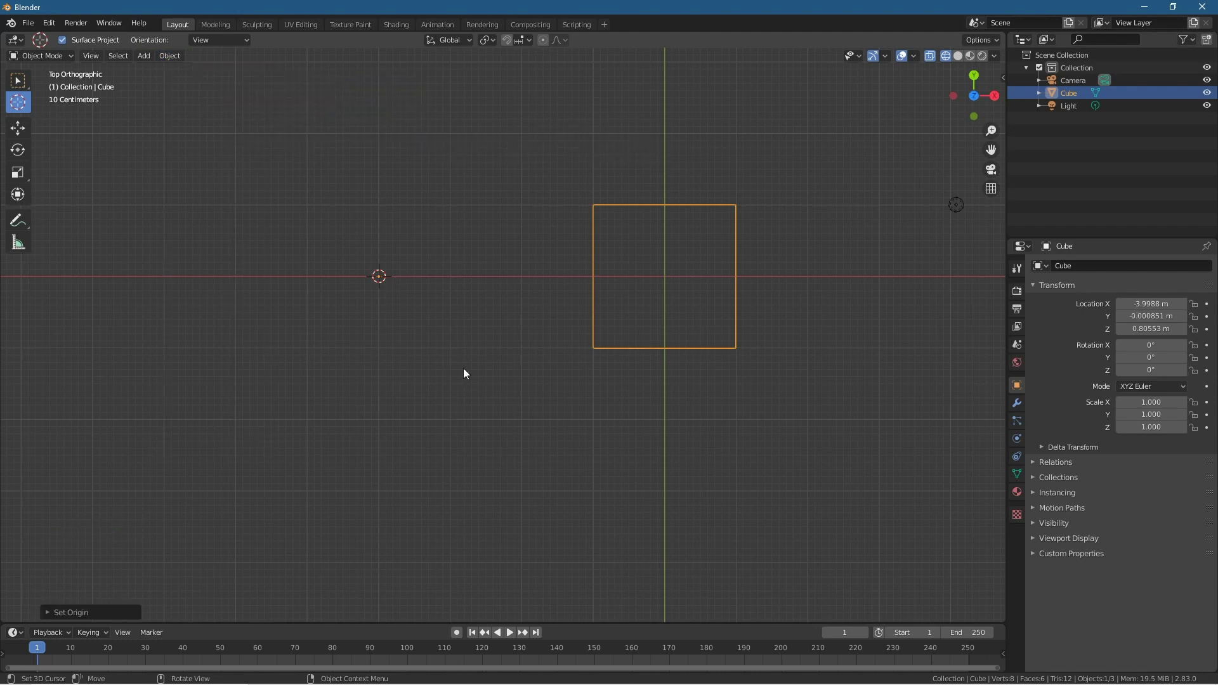
{"action": "key", "text": "r"}
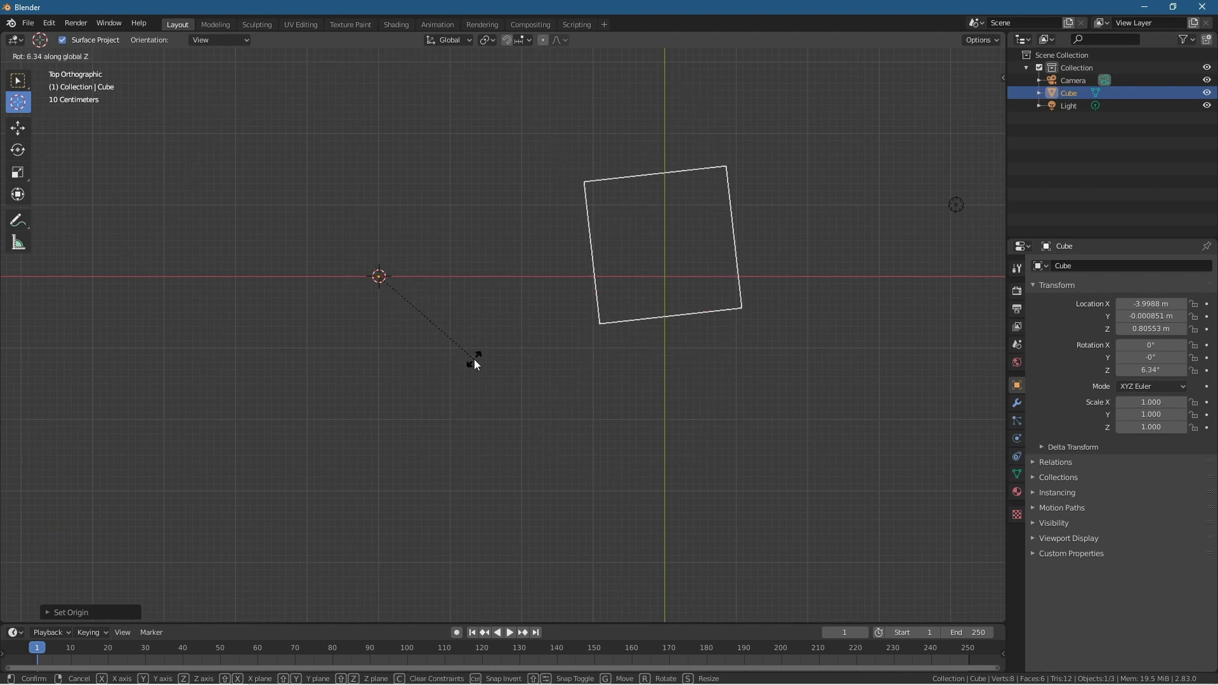
{"action": "right_click", "coordinate": [448, 379]}
{"action": "key", "text": "KP_1"}
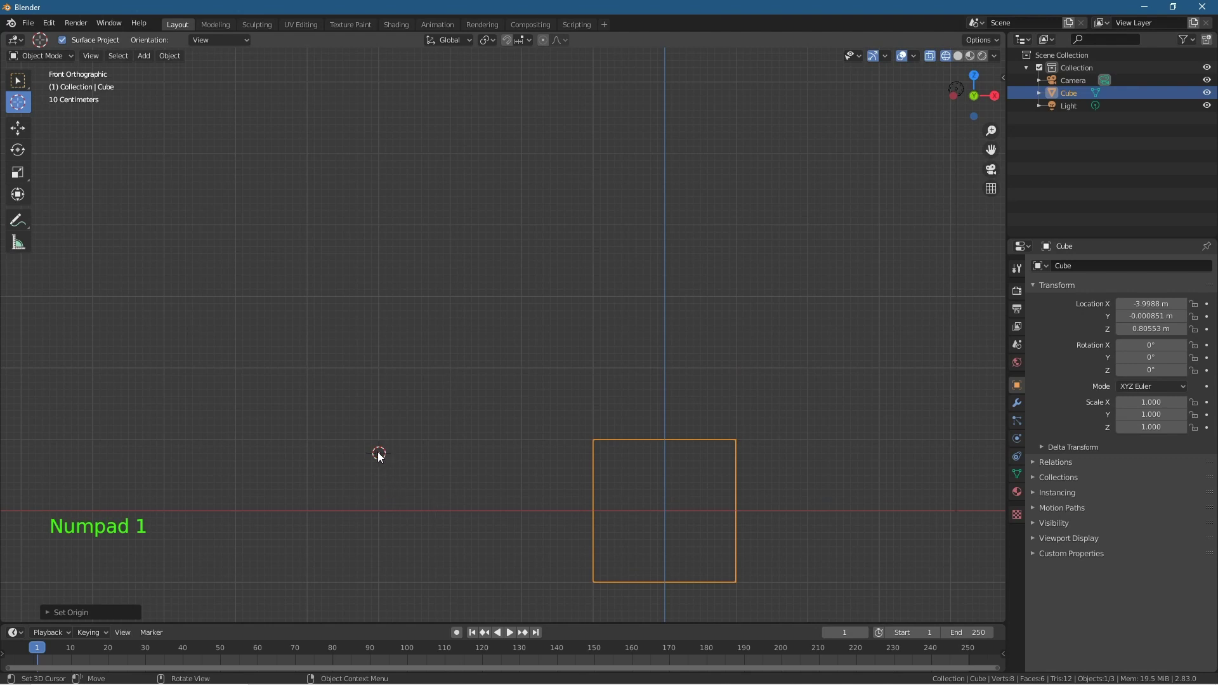
Frame the front view and place the 3D cursor on the red X axis.
{"action": "middle_click_drag", "start_coordinate": [431, 404], "coordinate": [493, 234], "text": "shift"}
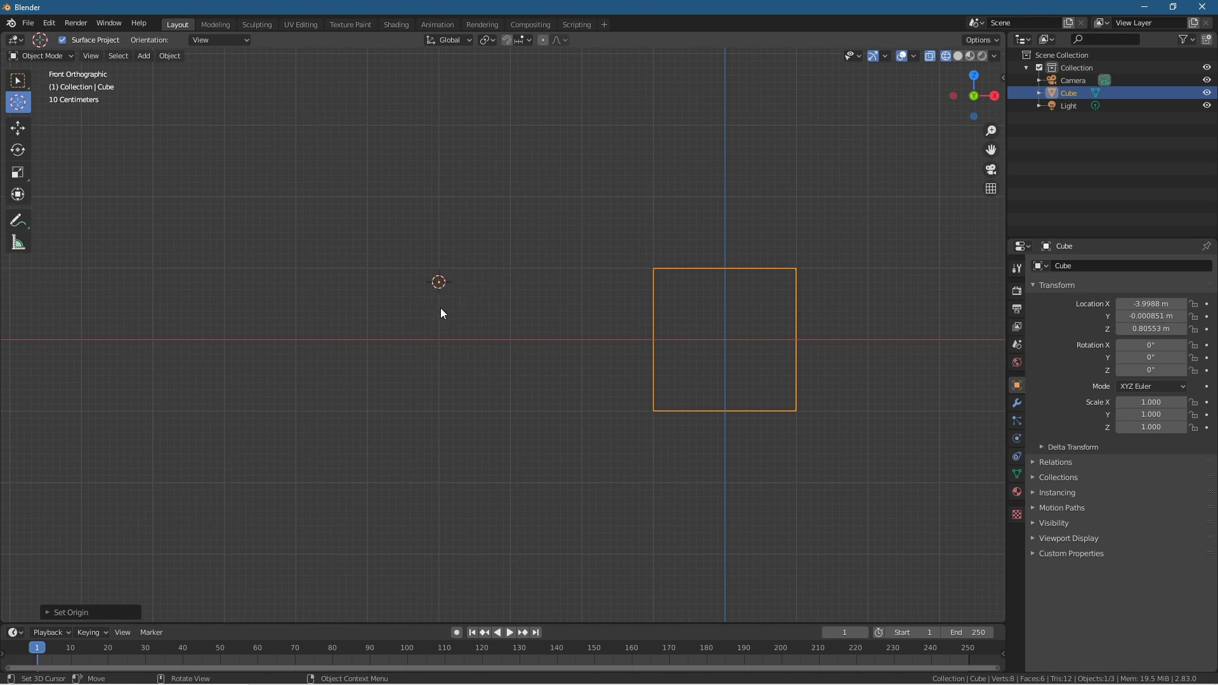
{"action": "scroll", "coordinate": [426, 322], "scroll_direction": "up", "scroll_amount": 4}
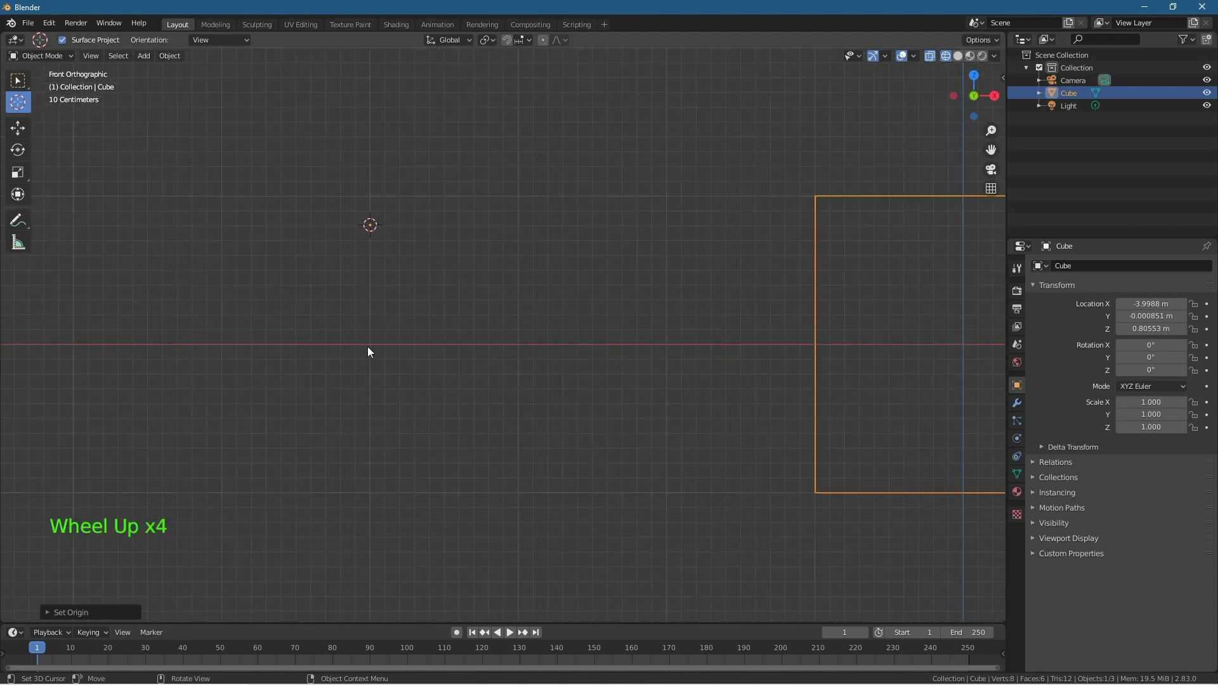
{"action": "left_click", "coordinate": [18, 103]}
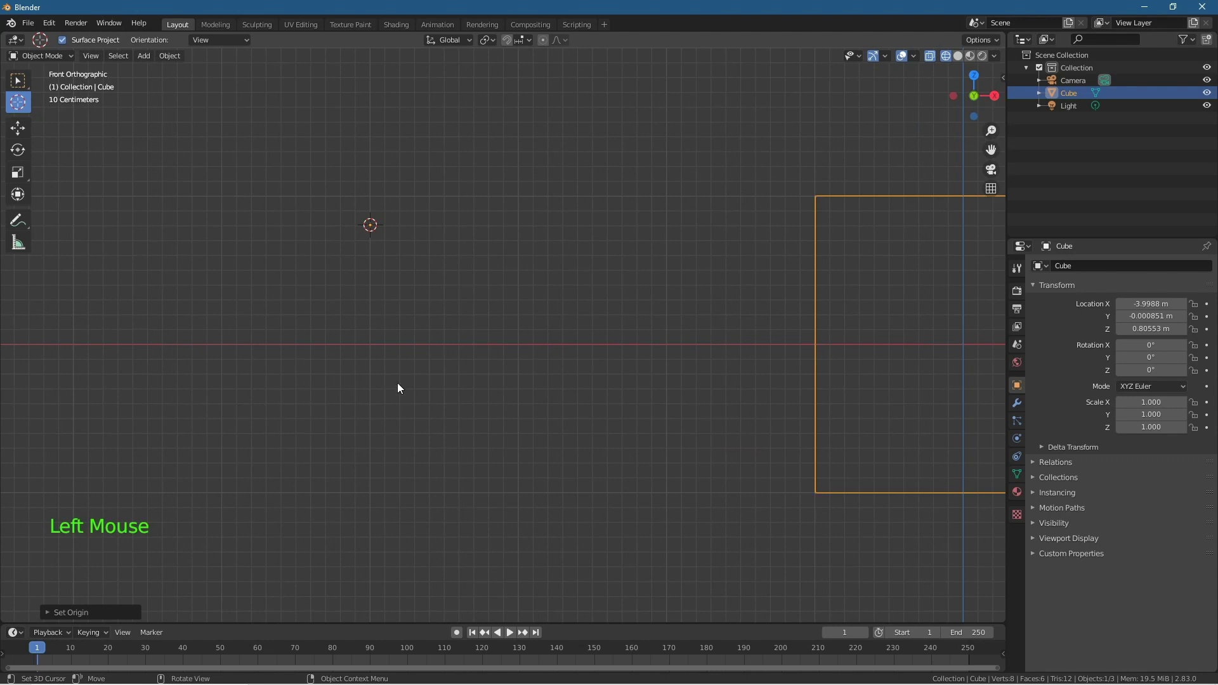
{"action": "left_click", "coordinate": [370, 345]}
Move the cube's origin to the 3D cursor with Origin to 3D Cursor.
{"action": "left_click", "coordinate": [170, 56]}
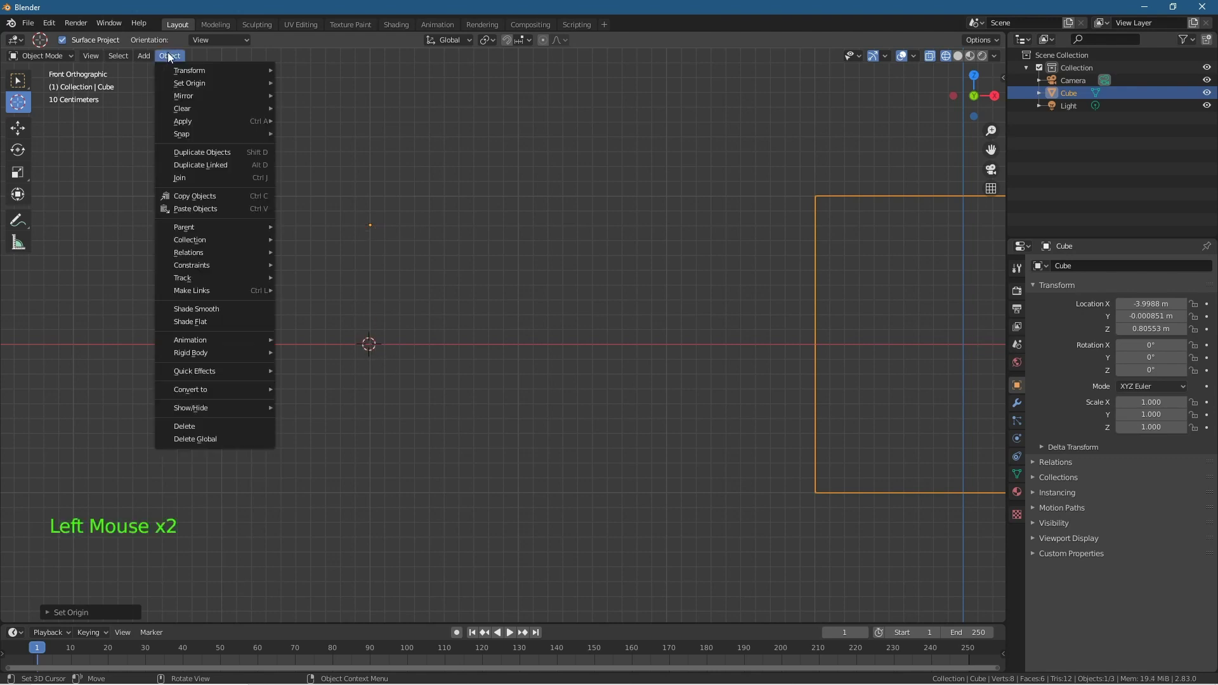
{"action": "mouse_move", "coordinate": [181, 85]}
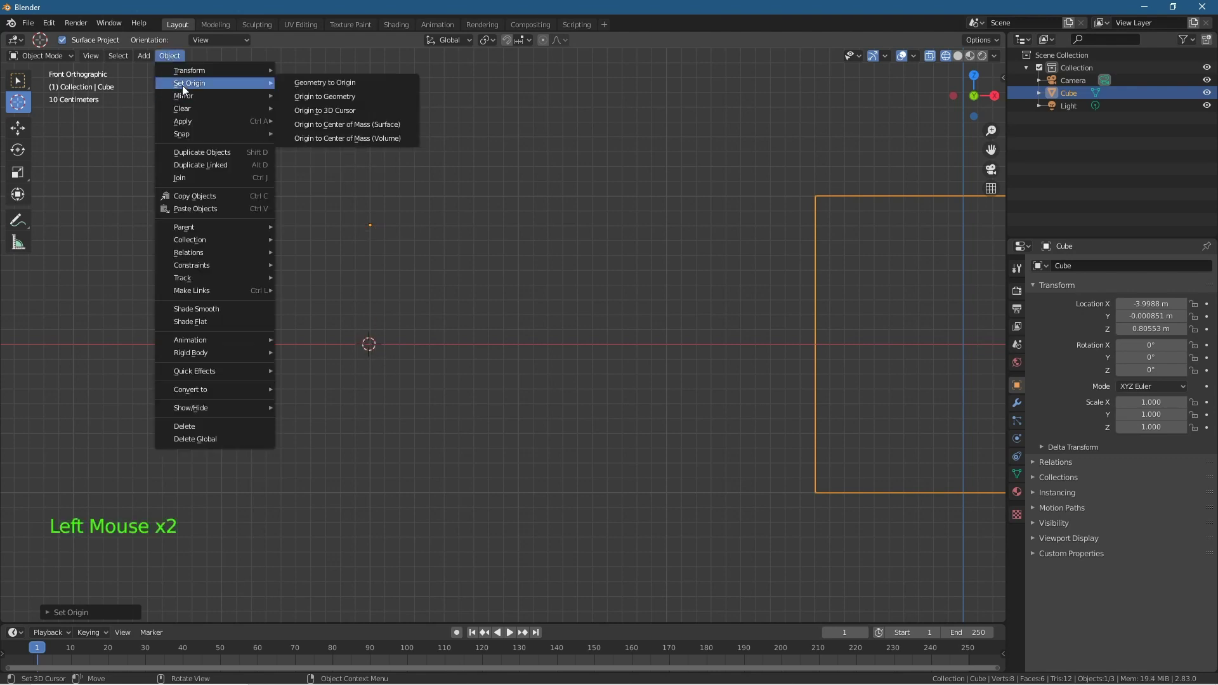
{"action": "left_click", "coordinate": [321, 109]}
{"action": "middle_click_drag", "start_coordinate": [411, 413], "coordinate": [442, 423]}
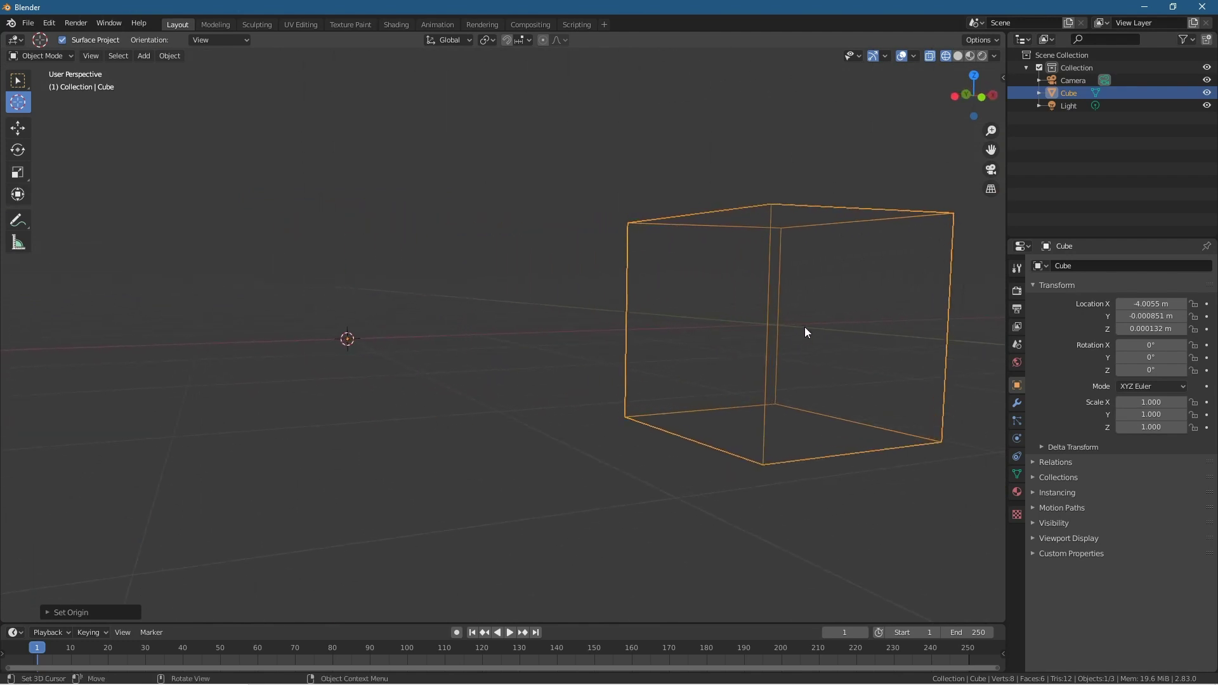
Inspect the cube from the top and front views, then orbit around it in perspective.
{"action": "middle_click_drag", "start_coordinate": [652, 336], "coordinate": [400, 447]}
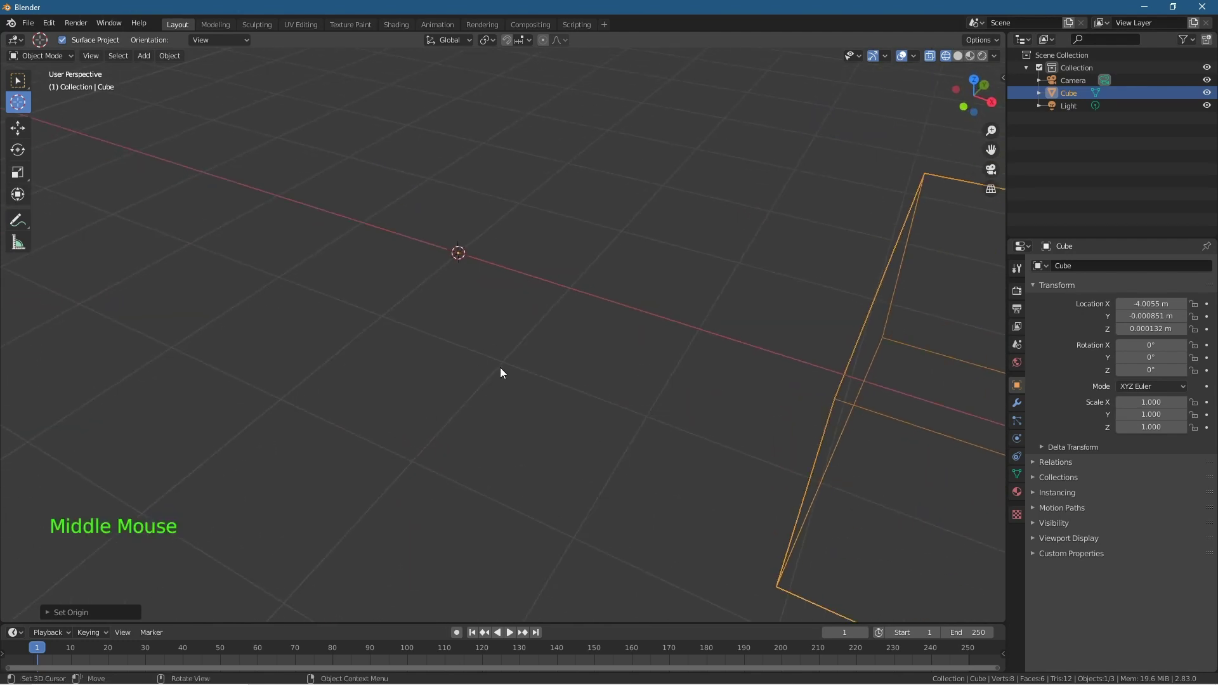
{"action": "key", "text": "KP_7"}
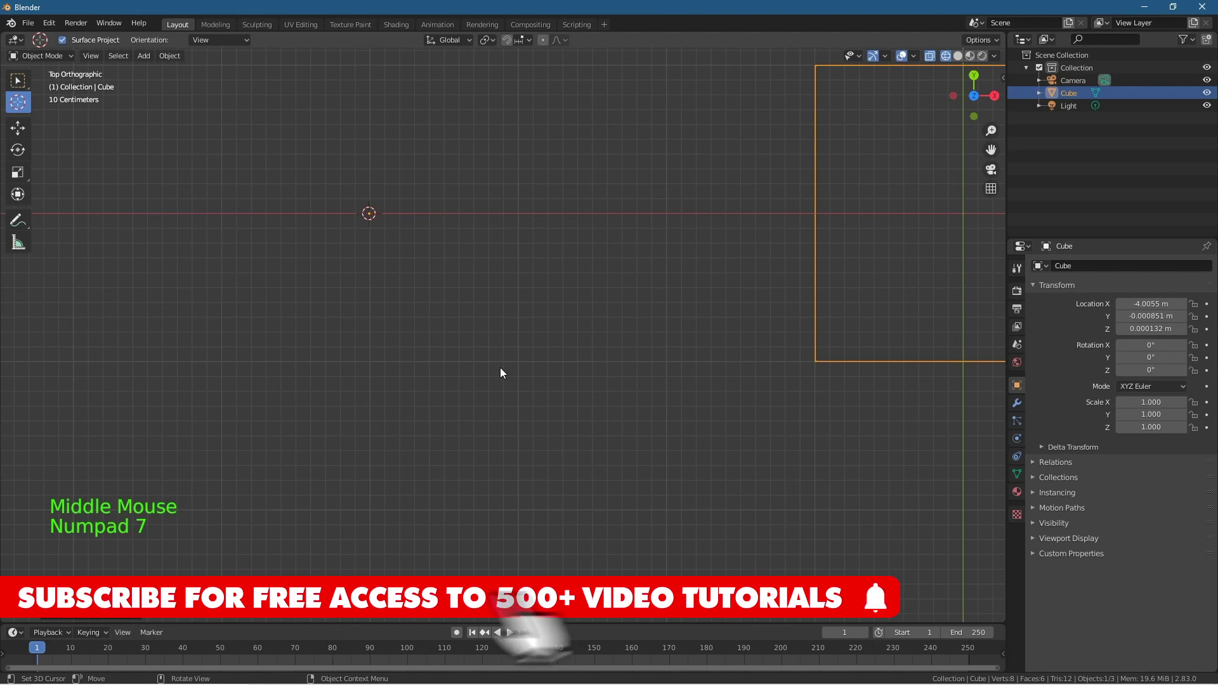
{"action": "key", "text": "KP_1"}
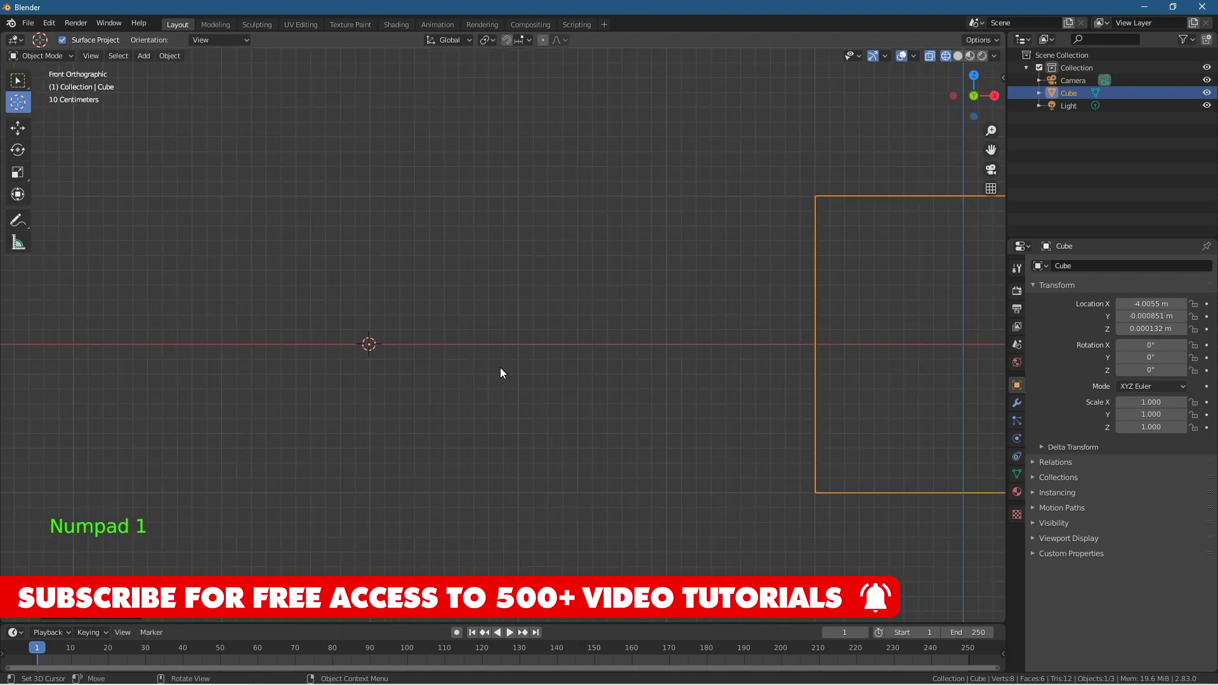
{"action": "right_click", "coordinate": [501, 368]}
{"action": "left_click", "coordinate": [546, 360]}
{"action": "middle_click_drag", "start_coordinate": [548, 366], "coordinate": [501, 383]}
{"action": "scroll", "coordinate": [500, 383], "scroll_direction": "down", "scroll_amount": 6}
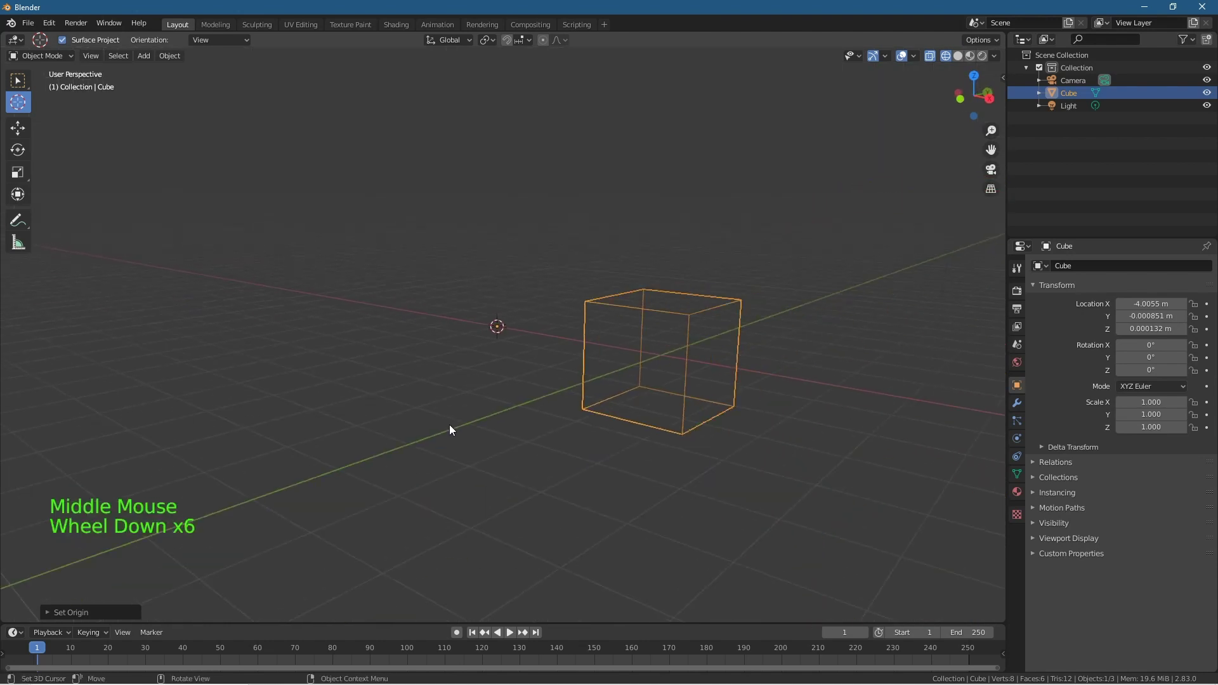
{"action": "middle_click_drag", "start_coordinate": [446, 427], "coordinate": [504, 477]}
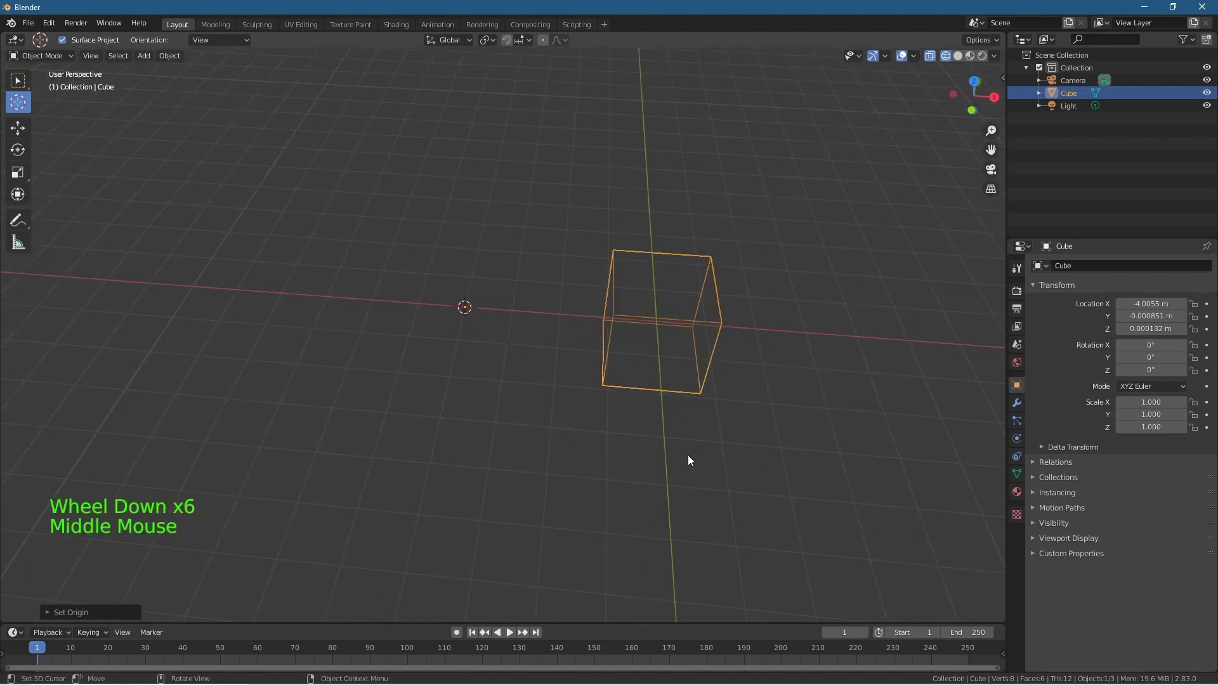
Test-rotate the cube about Z, cancel, then reset the 3D cursor to world origin.
{"action": "key", "text": "r"}
{"action": "key", "text": "z"}
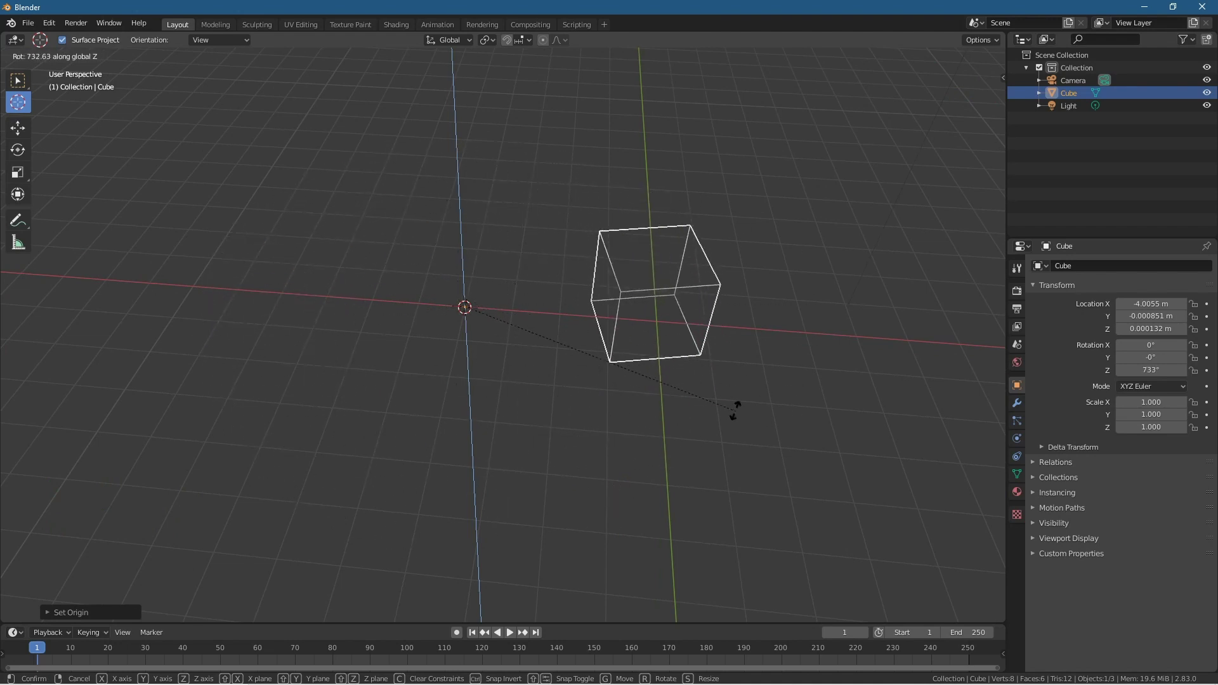
{"action": "key", "text": "Escape"}
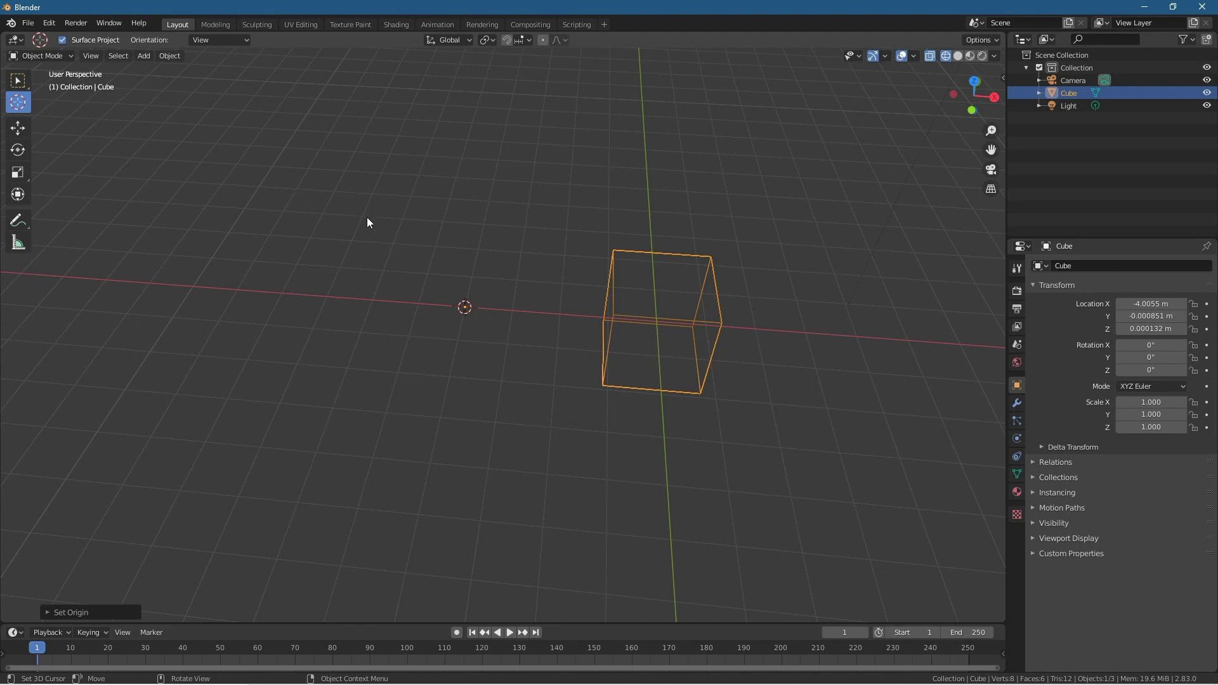
{"action": "key", "text": "shift"}
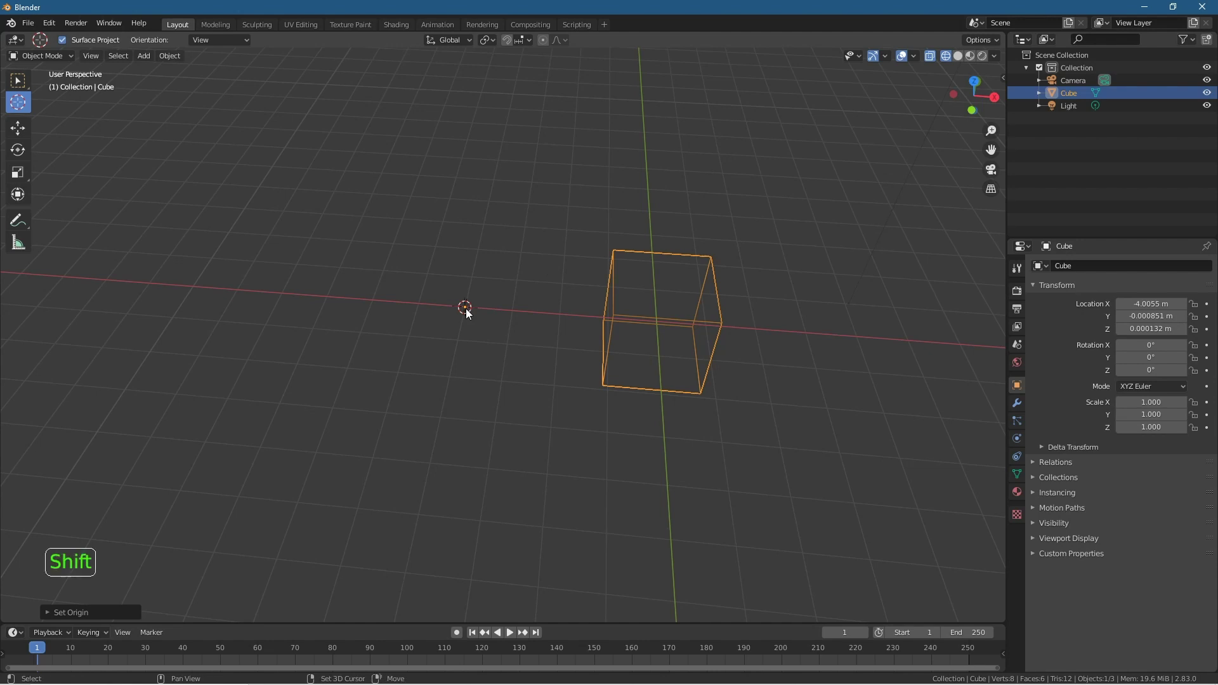
{"action": "key", "text": "shift+c"}
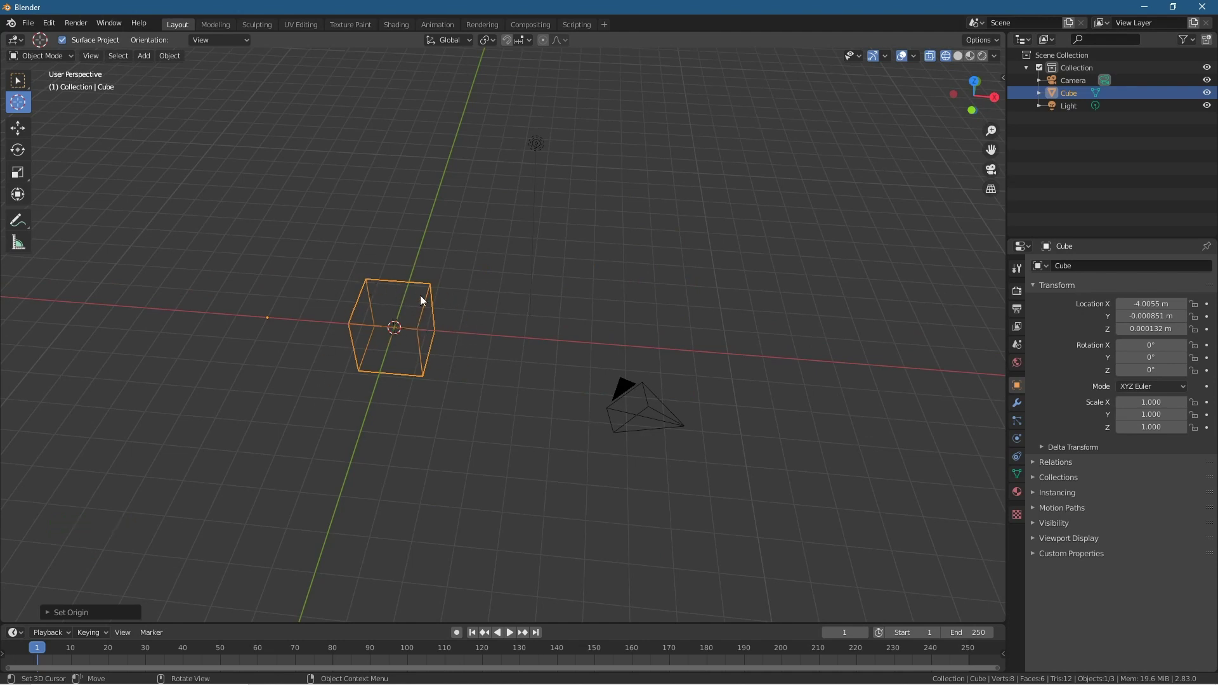
Set the cube's origin to the 3D cursor at the world origin.
{"action": "left_click", "coordinate": [178, 59]}
{"action": "mouse_move", "coordinate": [202, 84]}
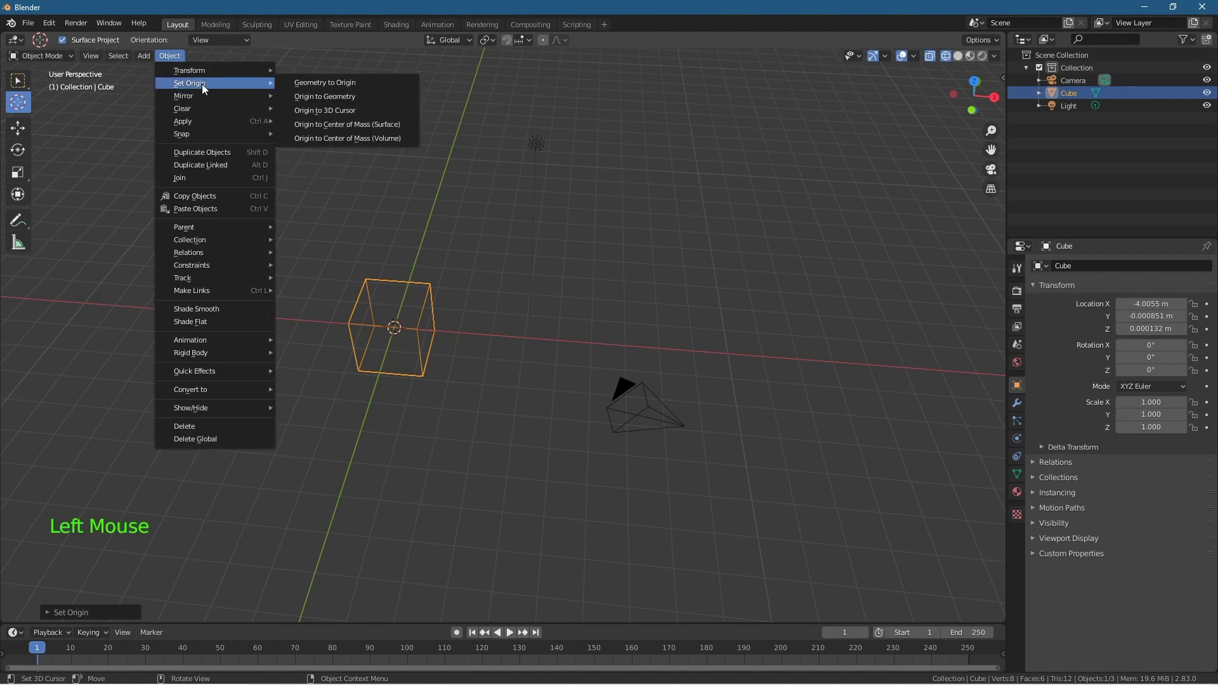
{"action": "left_click", "coordinate": [344, 111]}
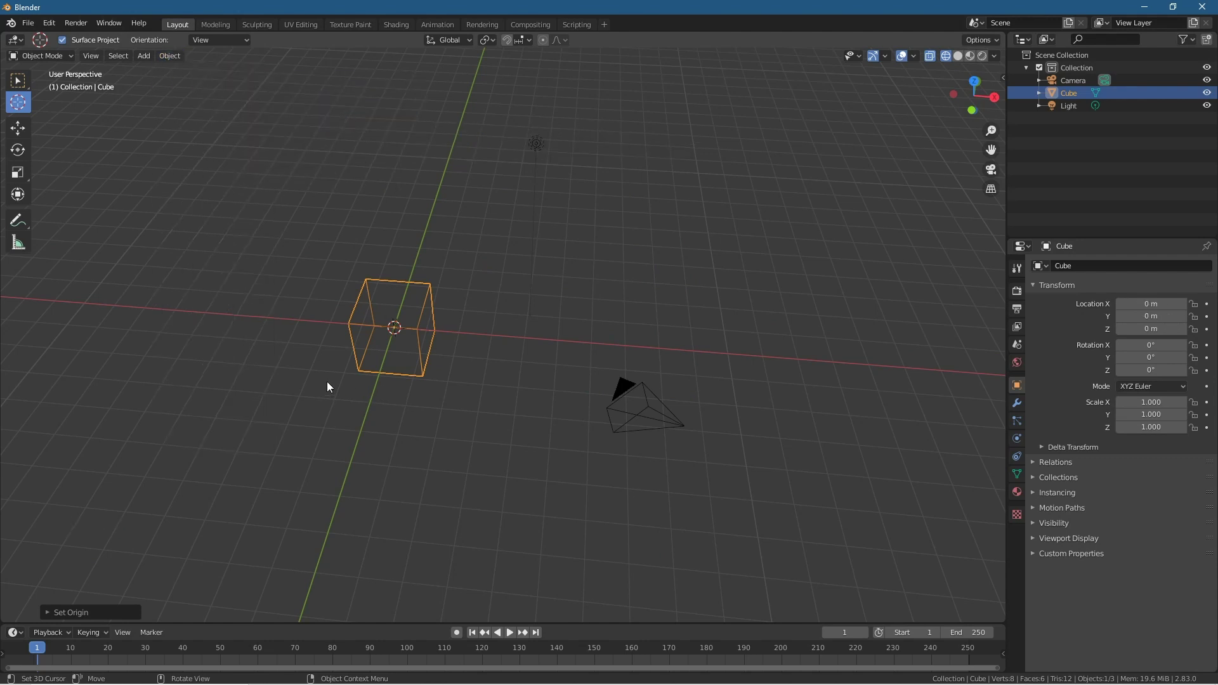
Reselect the cube with the Select Box tool and test a Z rotation, then cancel.
{"action": "left_click", "coordinate": [18, 81]}
{"action": "left_click", "coordinate": [264, 369]}
{"action": "middle_click_drag", "start_coordinate": [345, 372], "coordinate": [346, 400]}
{"action": "left_click", "coordinate": [365, 410]}
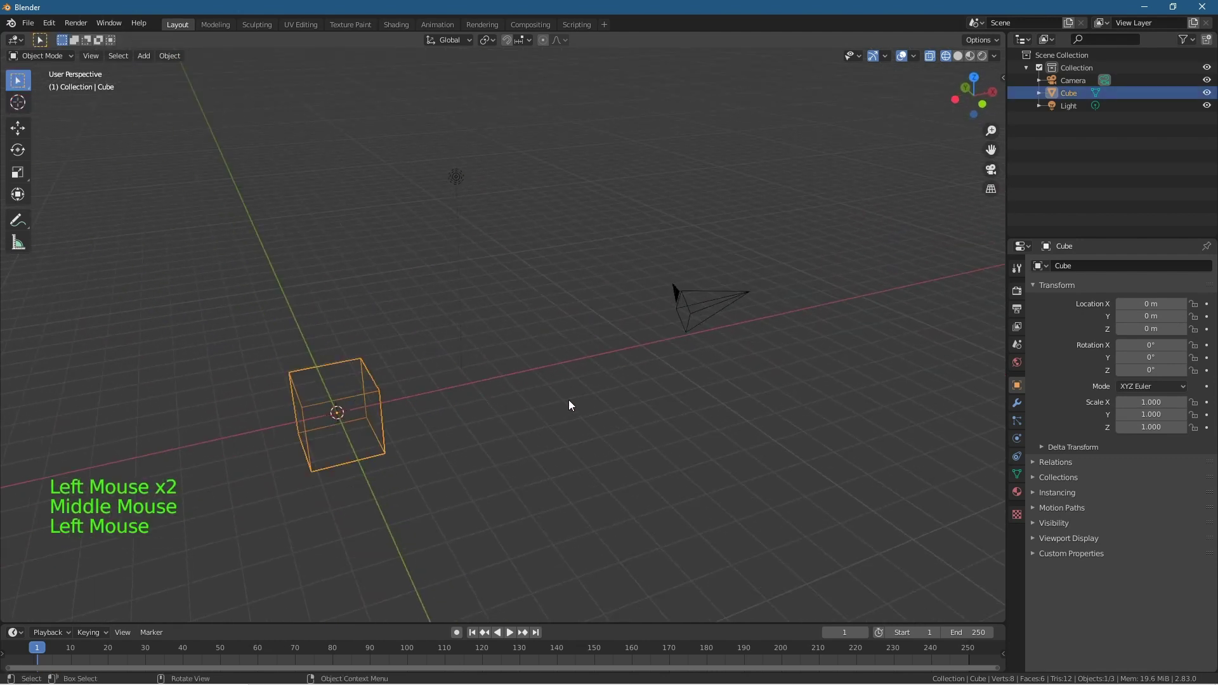
{"action": "key", "text": "r"}
{"action": "key", "text": "z"}
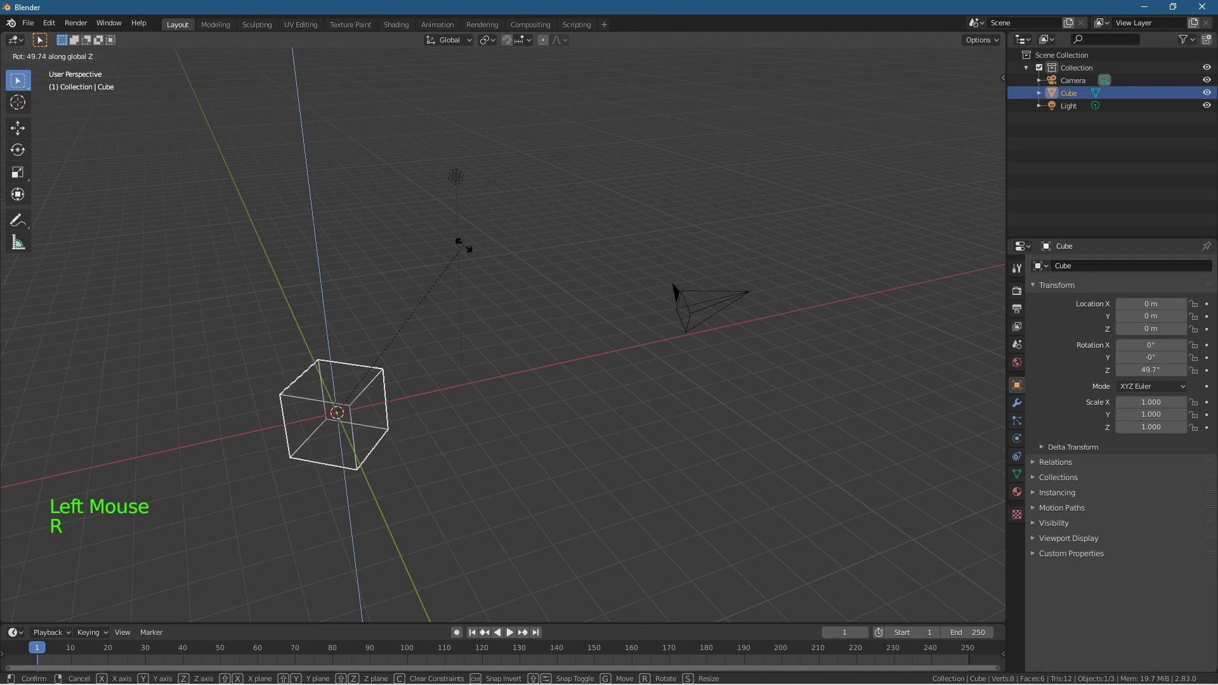
{"action": "key", "text": "Escape"}
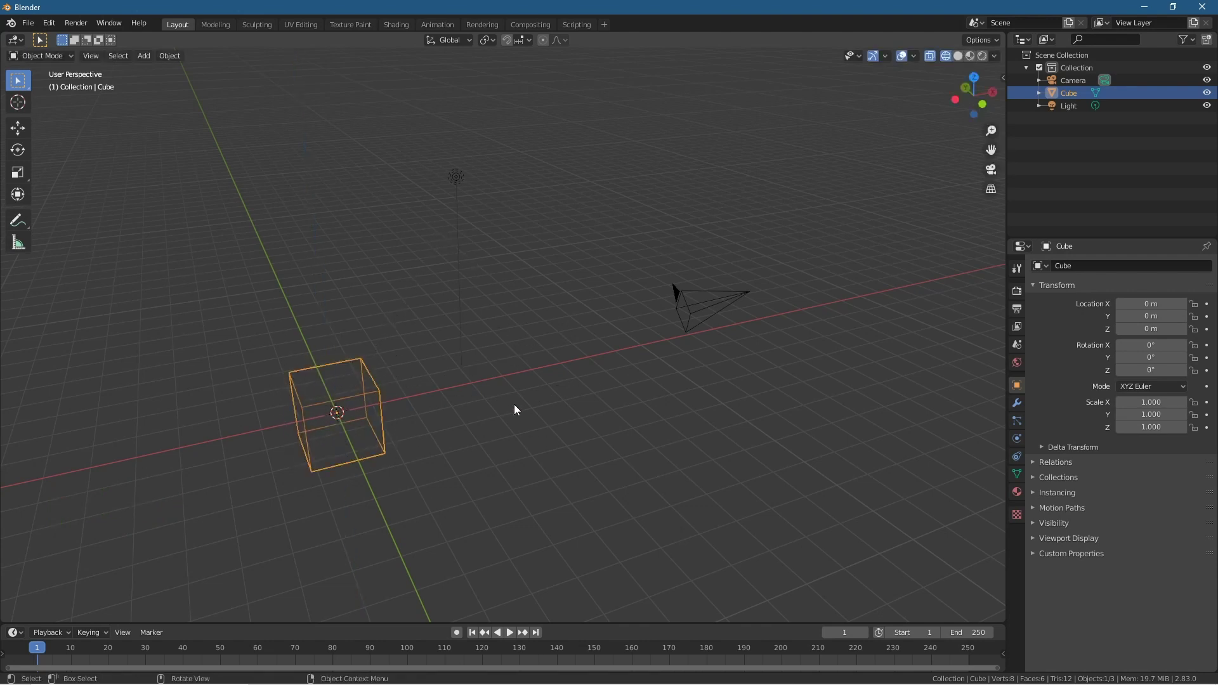
Delete the cube and add a new Text object at the origin.
{"action": "left_click", "coordinate": [456, 433]}
{"action": "middle_click_drag", "start_coordinate": [434, 534], "coordinate": [400, 446]}
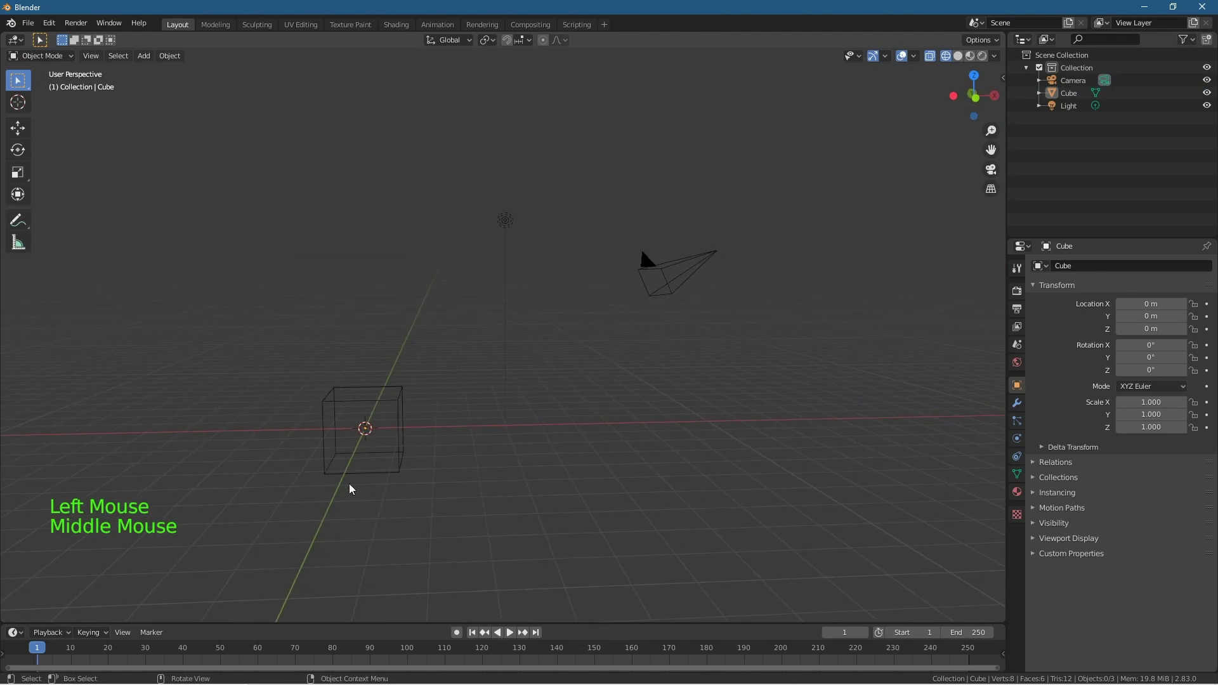
{"action": "middle_click_drag", "start_coordinate": [424, 454], "coordinate": [585, 482], "text": "shift"}
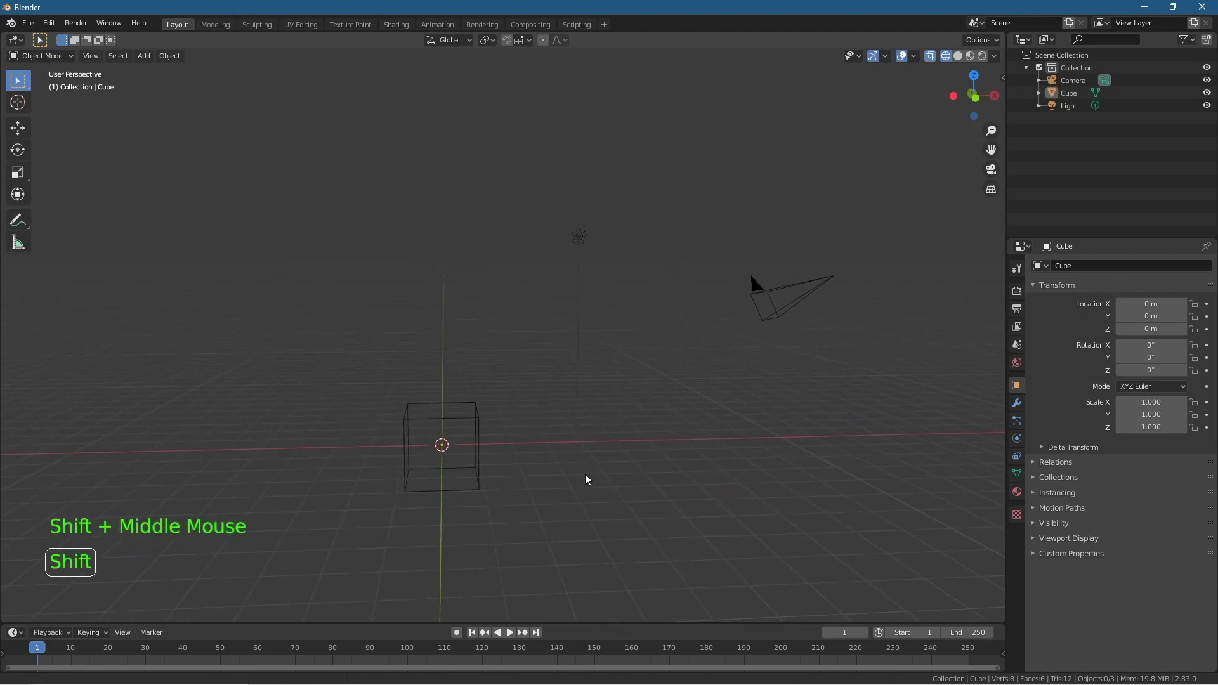
{"action": "left_click", "coordinate": [483, 429]}
{"action": "key", "text": "Delete"}
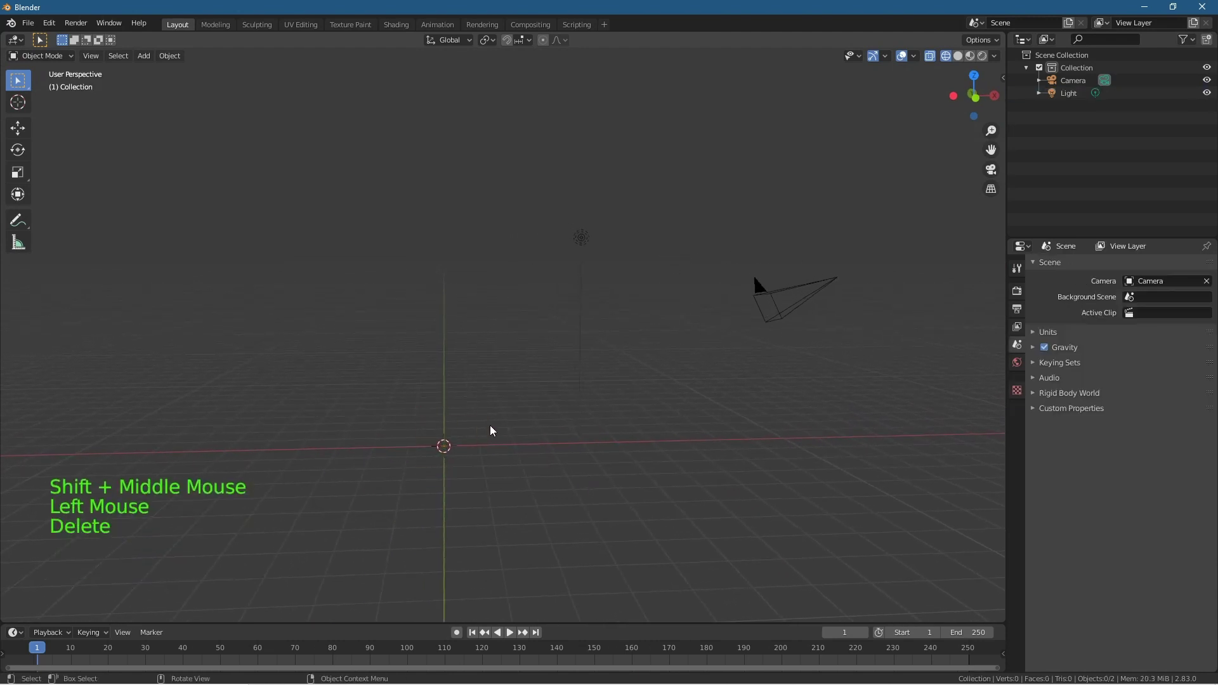
{"action": "key", "text": "shift+a"}
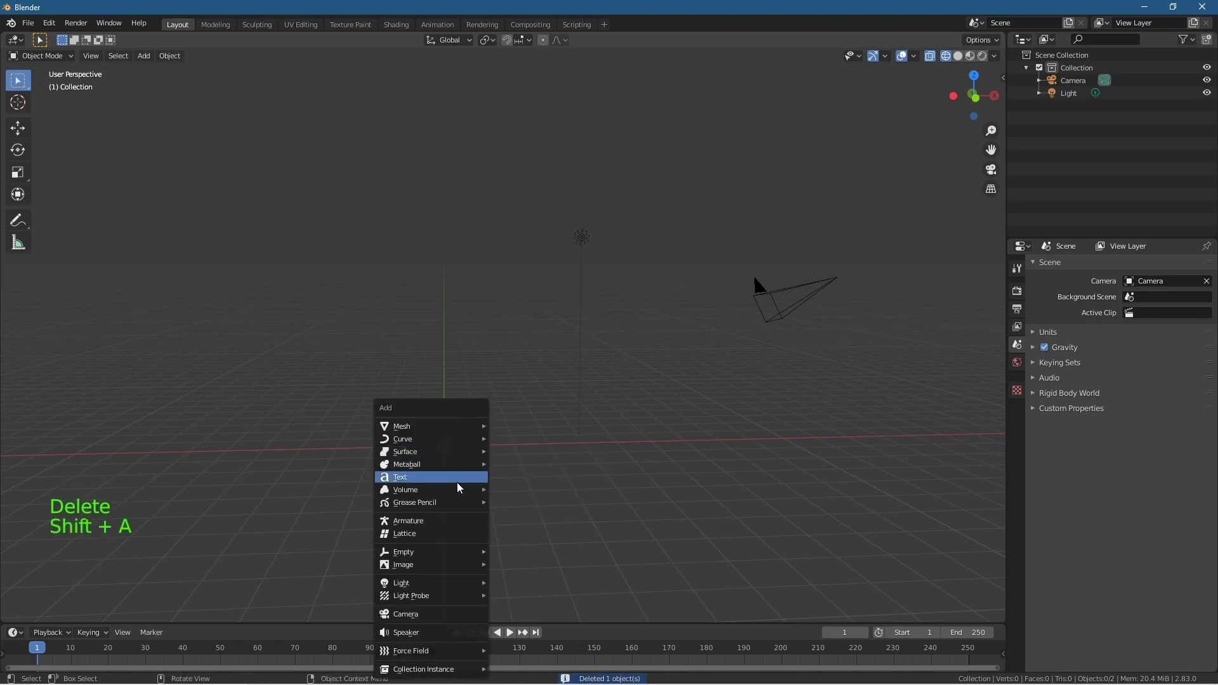
{"action": "left_click", "coordinate": [455, 483]}
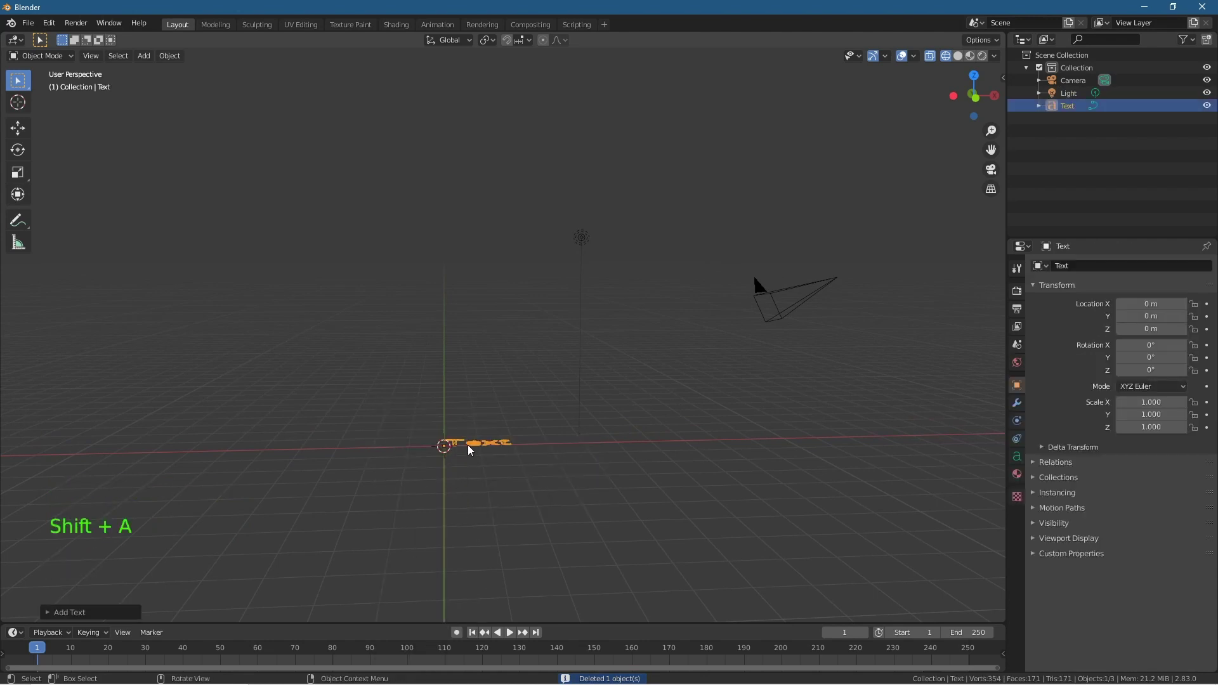
Rotate the text 90° about X so it stands upright, and frame it.
{"action": "key", "text": "r"}
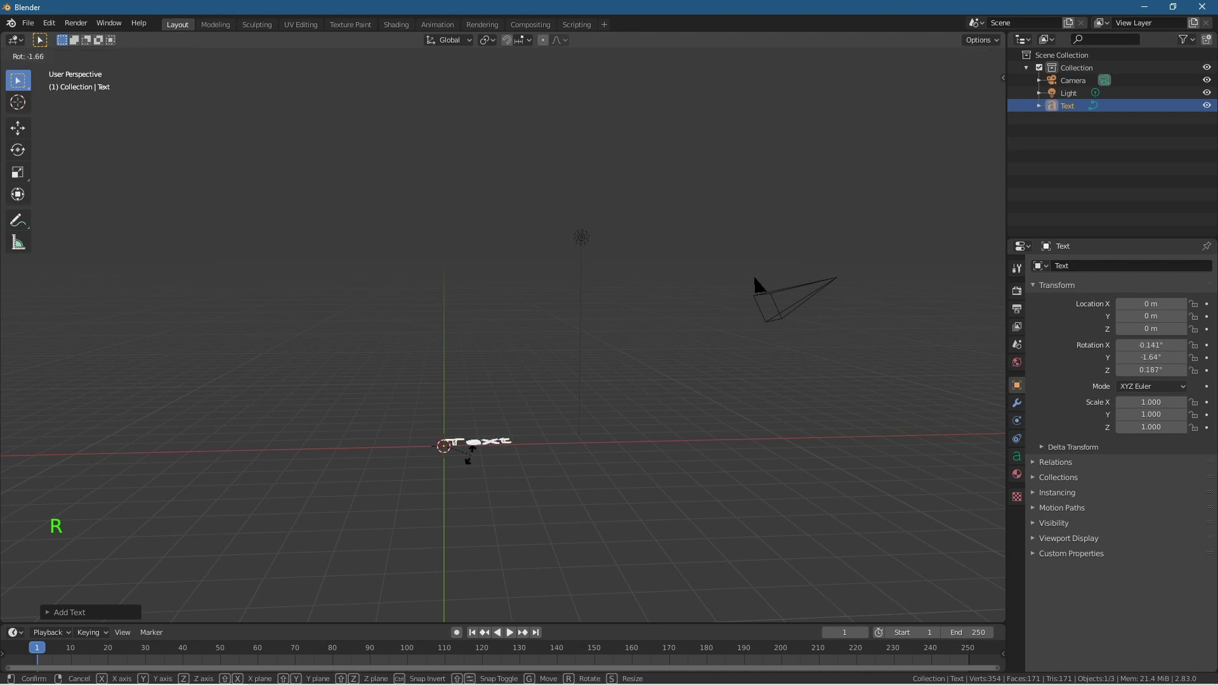
{"action": "type", "text": "x"}
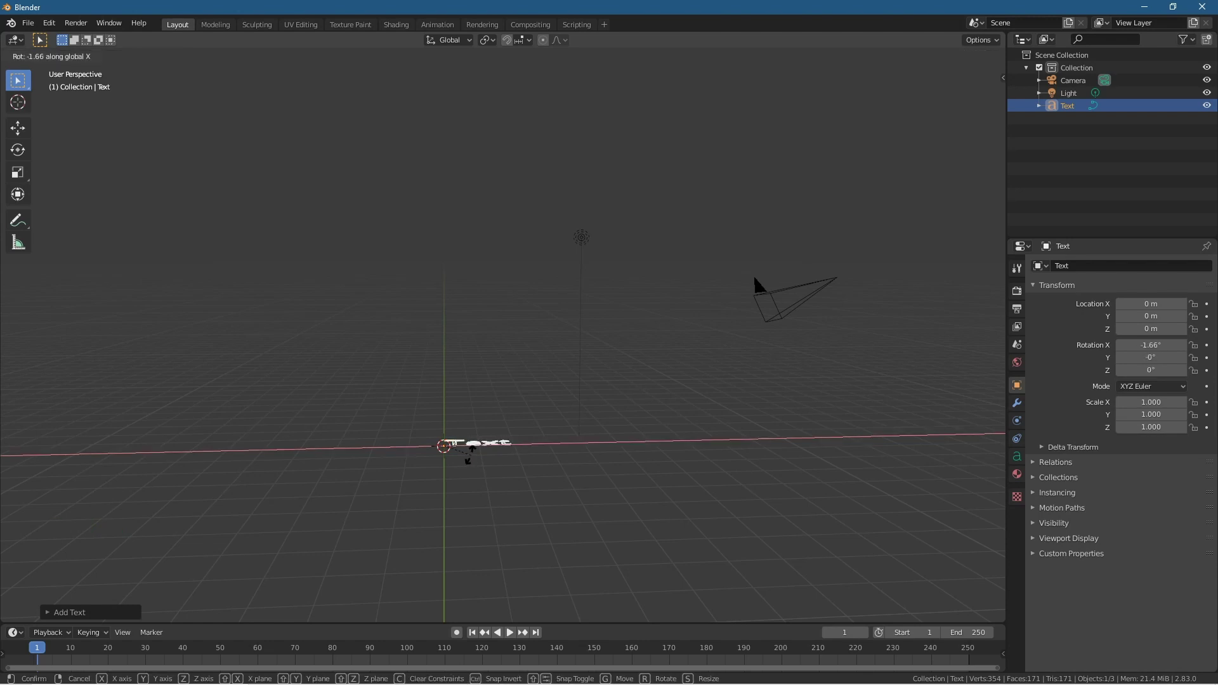
{"action": "type", "text": "90"}
{"action": "key", "text": "Return"}
{"action": "scroll", "coordinate": [467, 455], "scroll_direction": "up", "scroll_amount": 4}
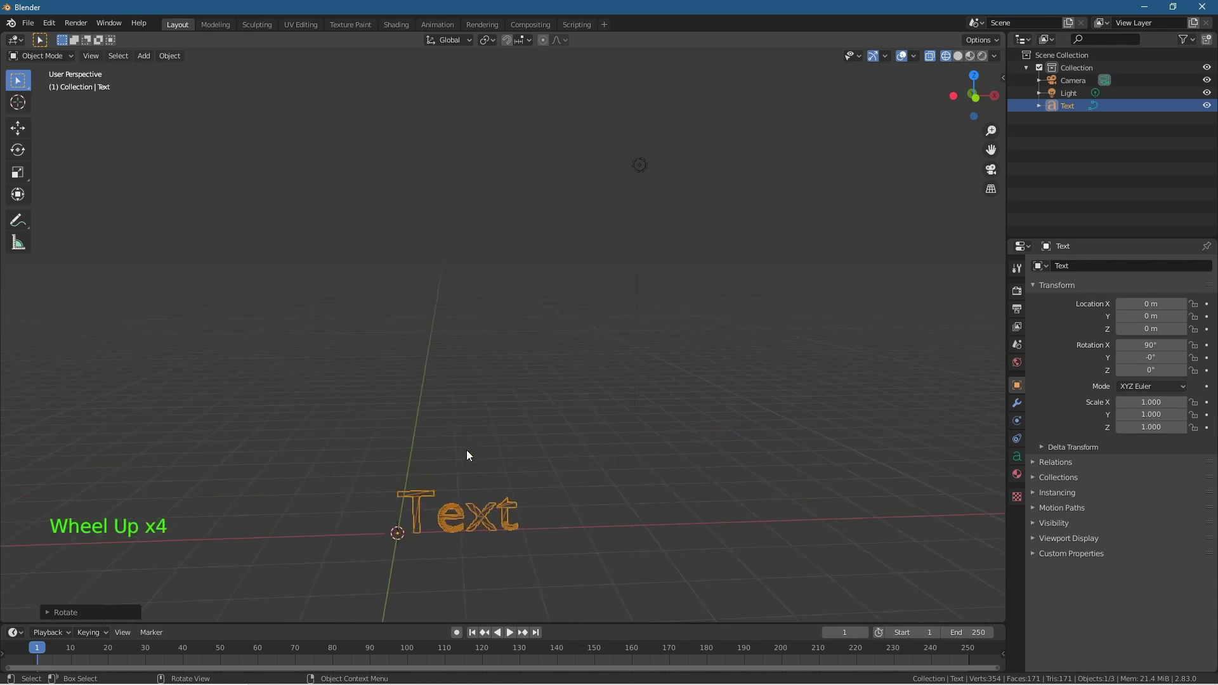
{"action": "scroll", "coordinate": [468, 455], "scroll_direction": "up", "scroll_amount": 1}
{"action": "middle_click_drag", "start_coordinate": [440, 508], "coordinate": [457, 416], "text": "shift"}
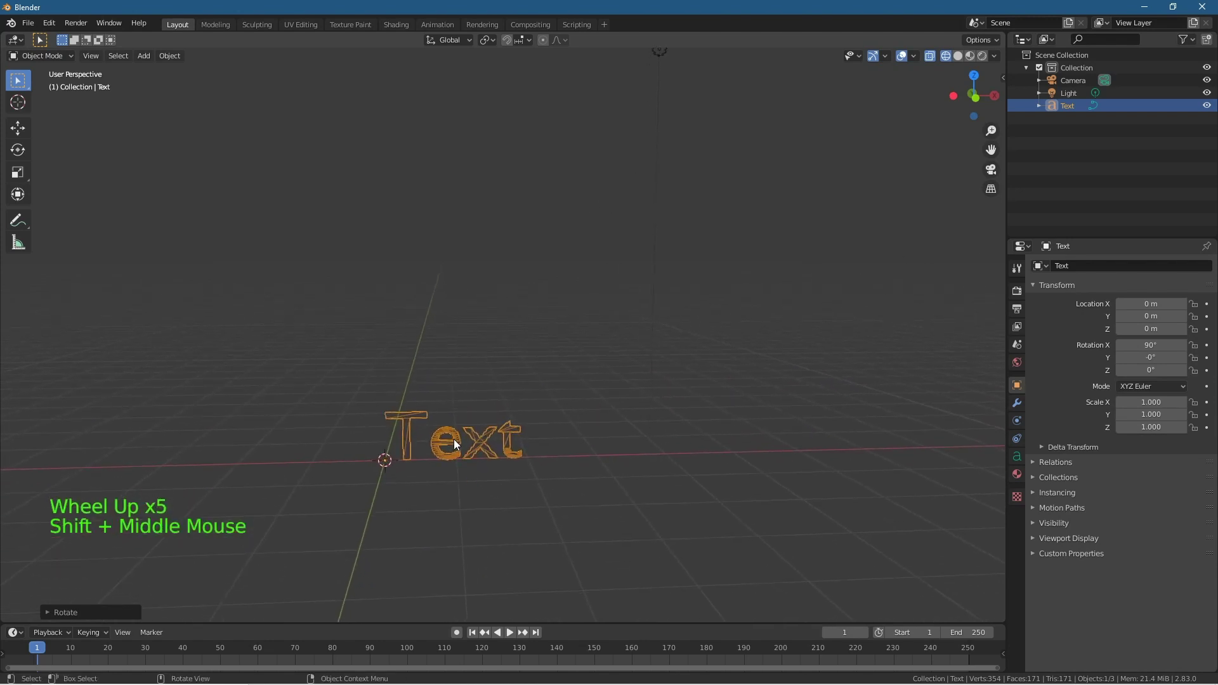
Change the text's letters from 'Text' to 'Origin'.
{"action": "left_click", "coordinate": [455, 439]}
{"action": "key", "text": "Tab"}
{"action": "key", "text": "BackSpace"}
{"action": "key", "text": "BackSpace"}
{"action": "key", "text": "BackSpace"}
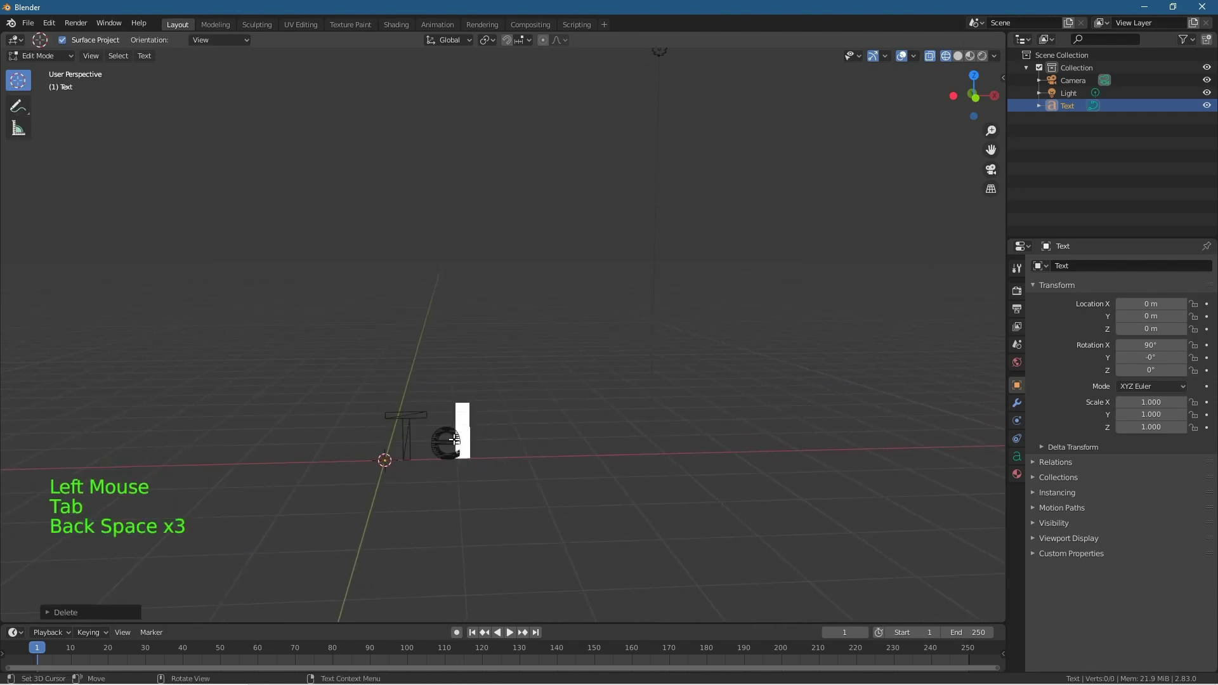
{"action": "key", "text": "BackSpace"}
{"action": "key", "text": "BackSpace"}
{"action": "key", "text": "BackSpace"}
{"action": "type", "text": "O"}
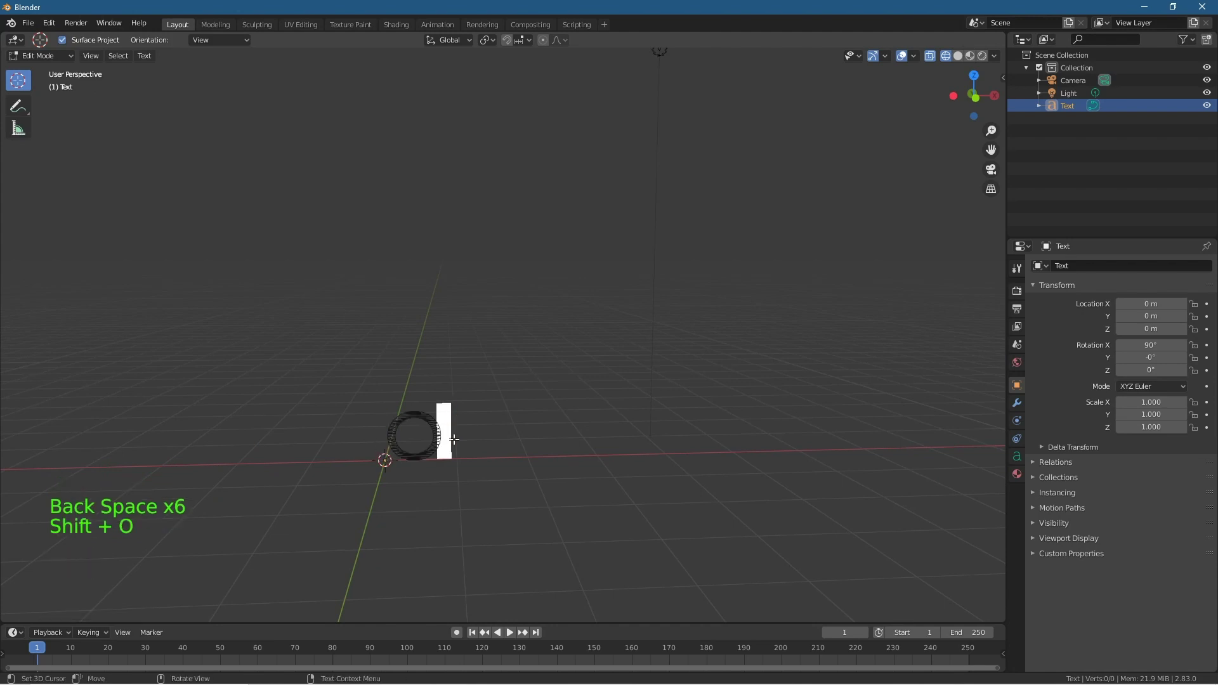
{"action": "type", "text": "rigin"}
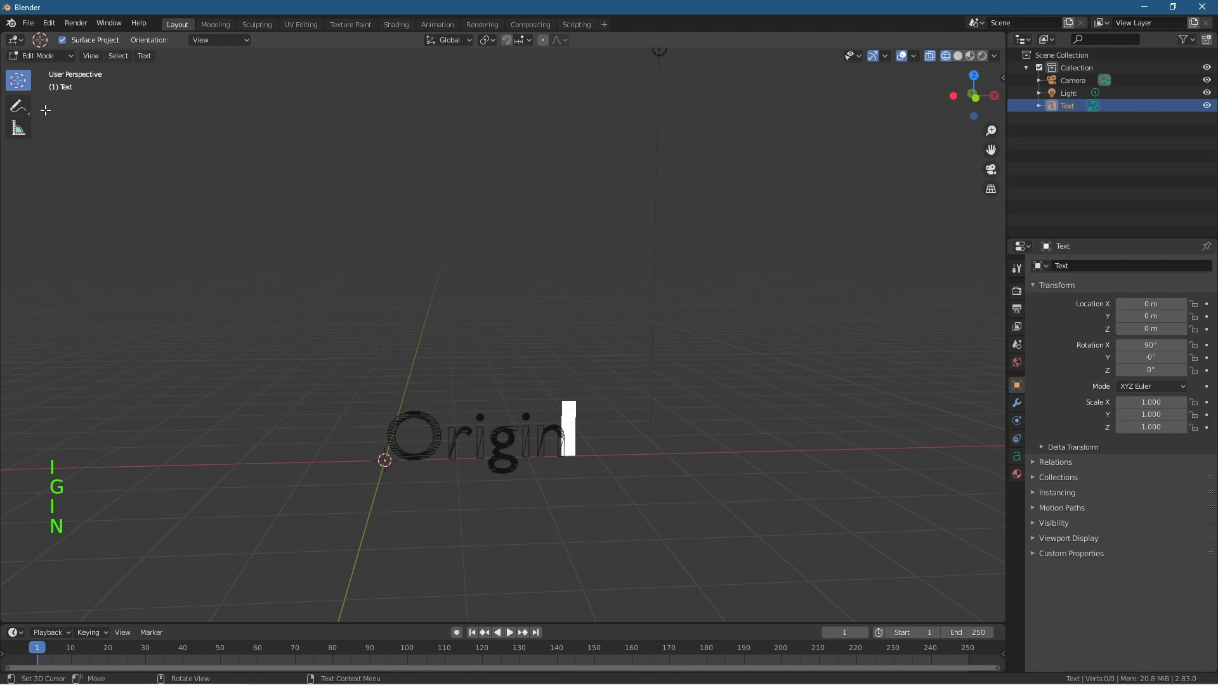
{"action": "key", "text": "Tab"}
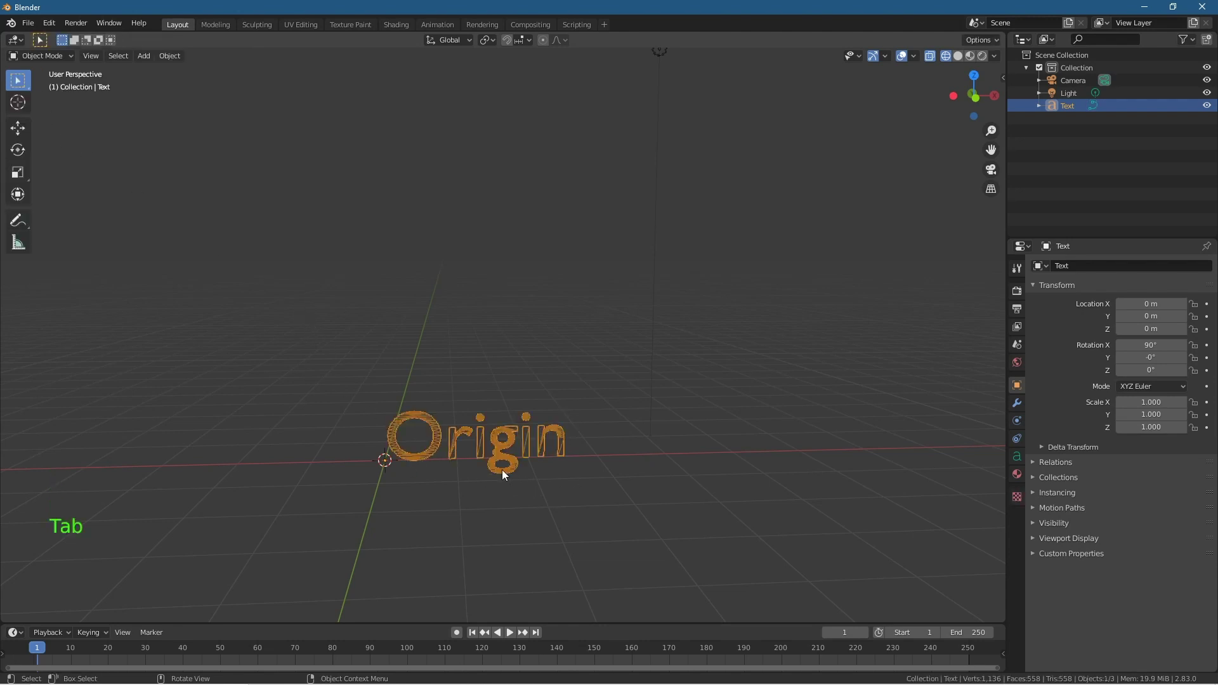
Set the text's Geometry Extrude to 0.28 m and switch the viewport to solid shading.
{"action": "left_click", "coordinate": [1017, 457]}
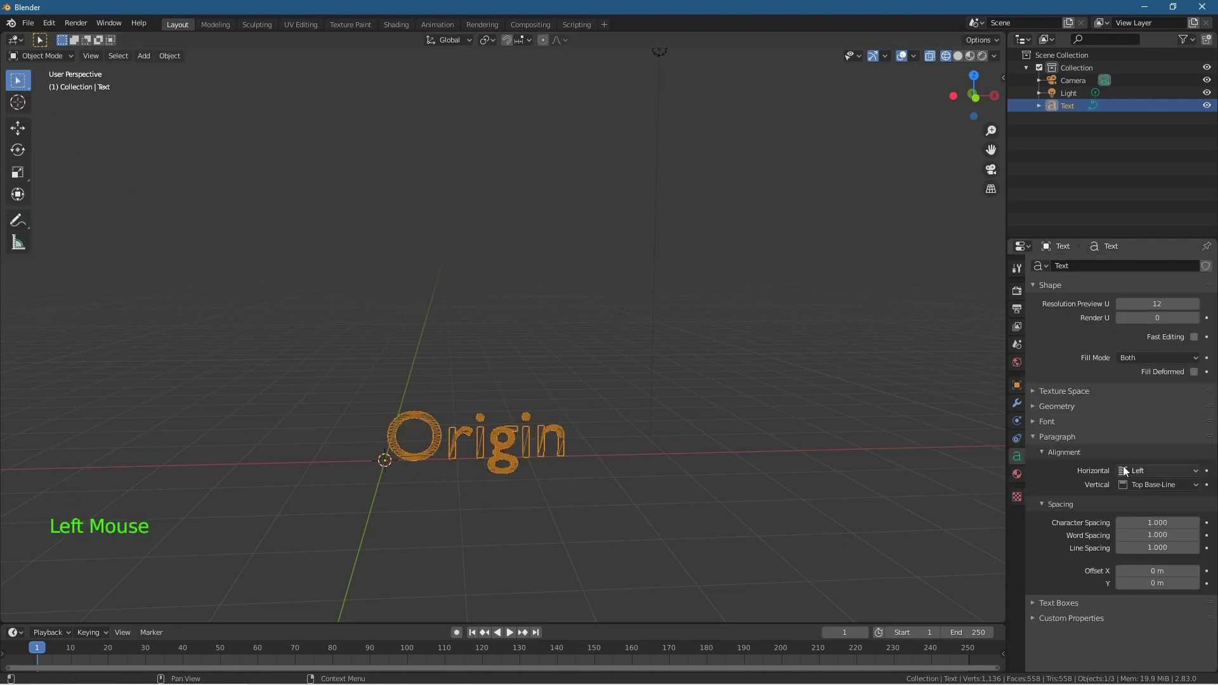
{"action": "left_click", "coordinate": [1072, 405]}
{"action": "left_click", "coordinate": [1149, 425]}
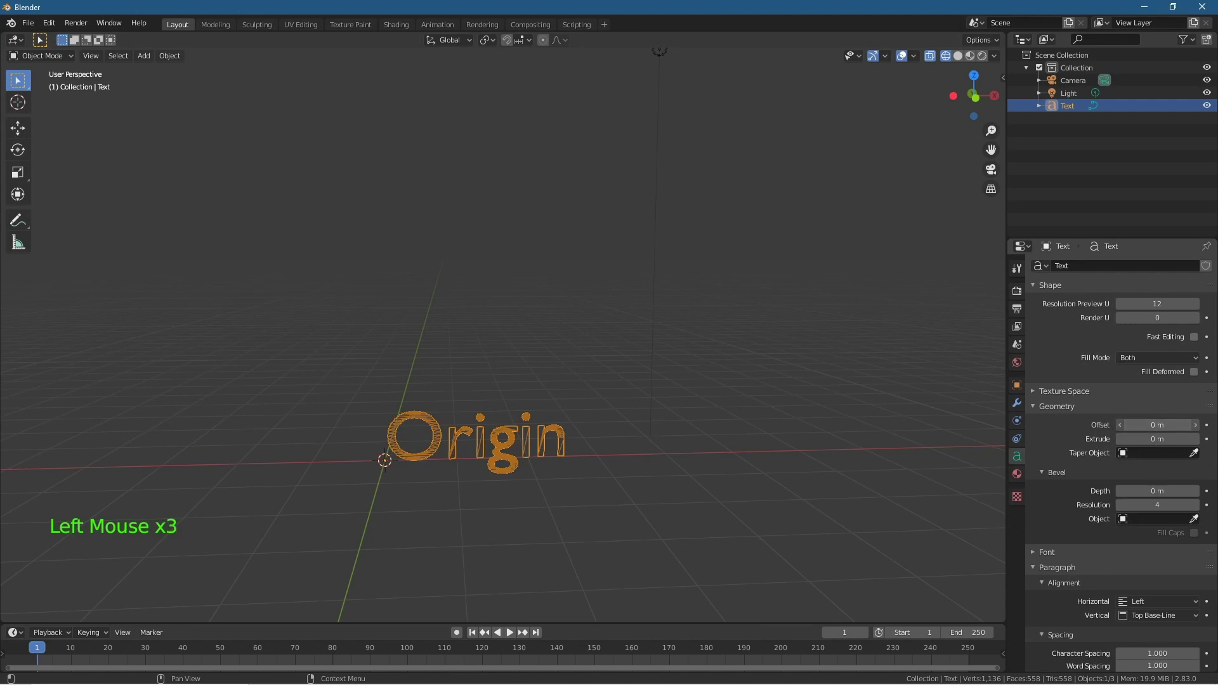
{"action": "left_click", "coordinate": [1150, 439]}
{"action": "left_click_drag", "start_coordinate": [1151, 439], "coordinate": [1180, 439]}
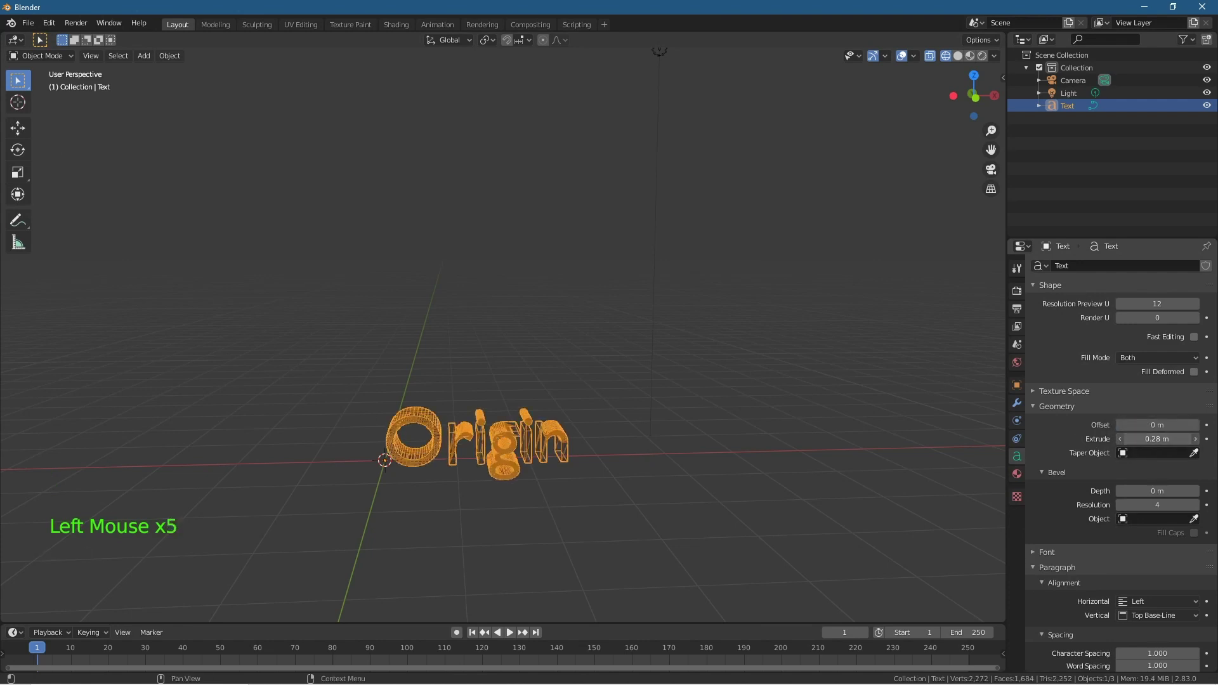
{"action": "left_click", "coordinate": [958, 55]}
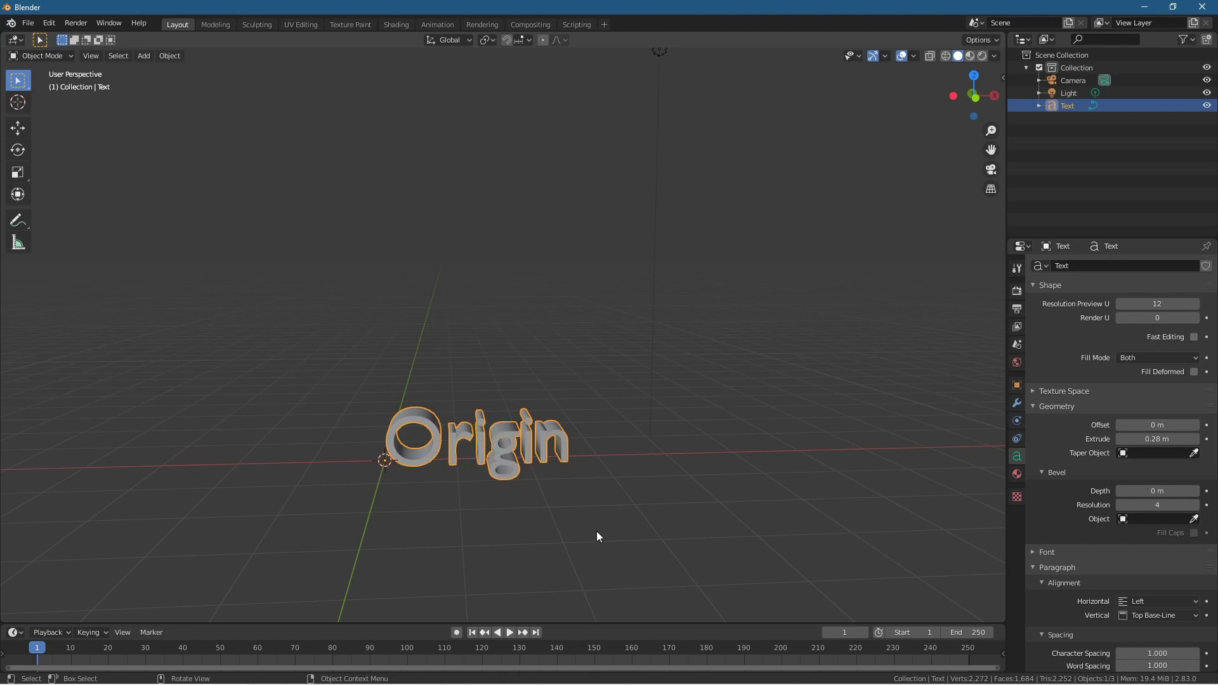
Spin the text about Z to face front, then frame it in front view.
{"action": "key", "text": "r"}
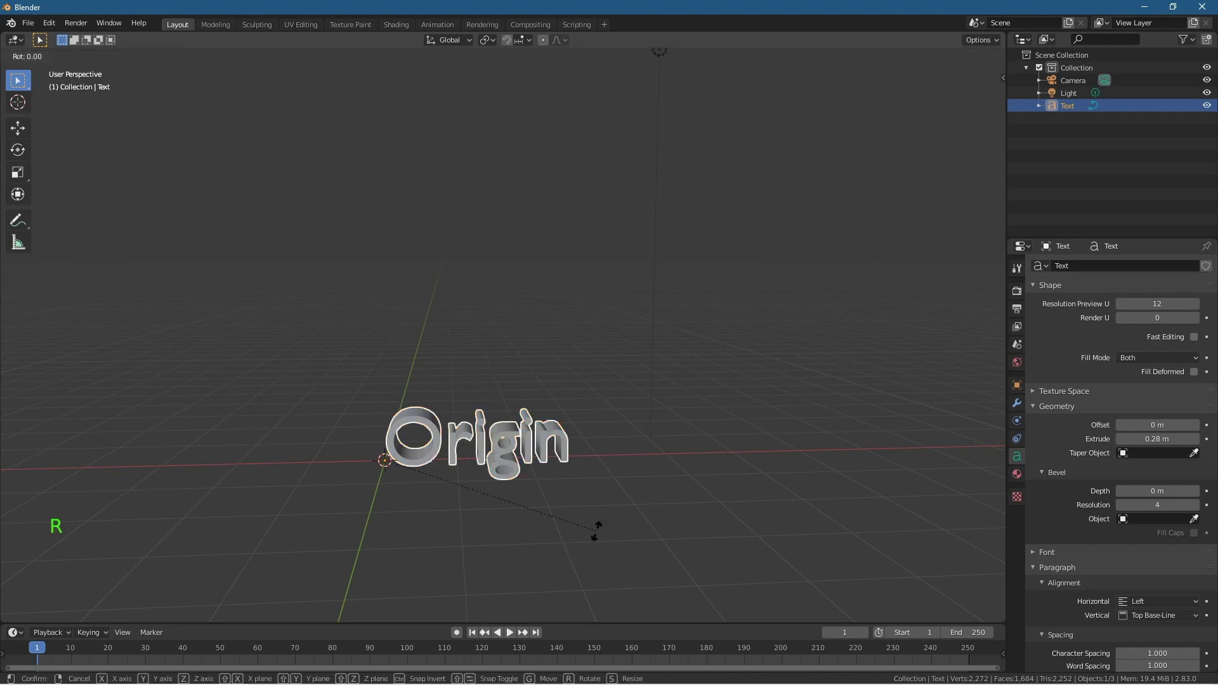
{"action": "key", "text": "z"}
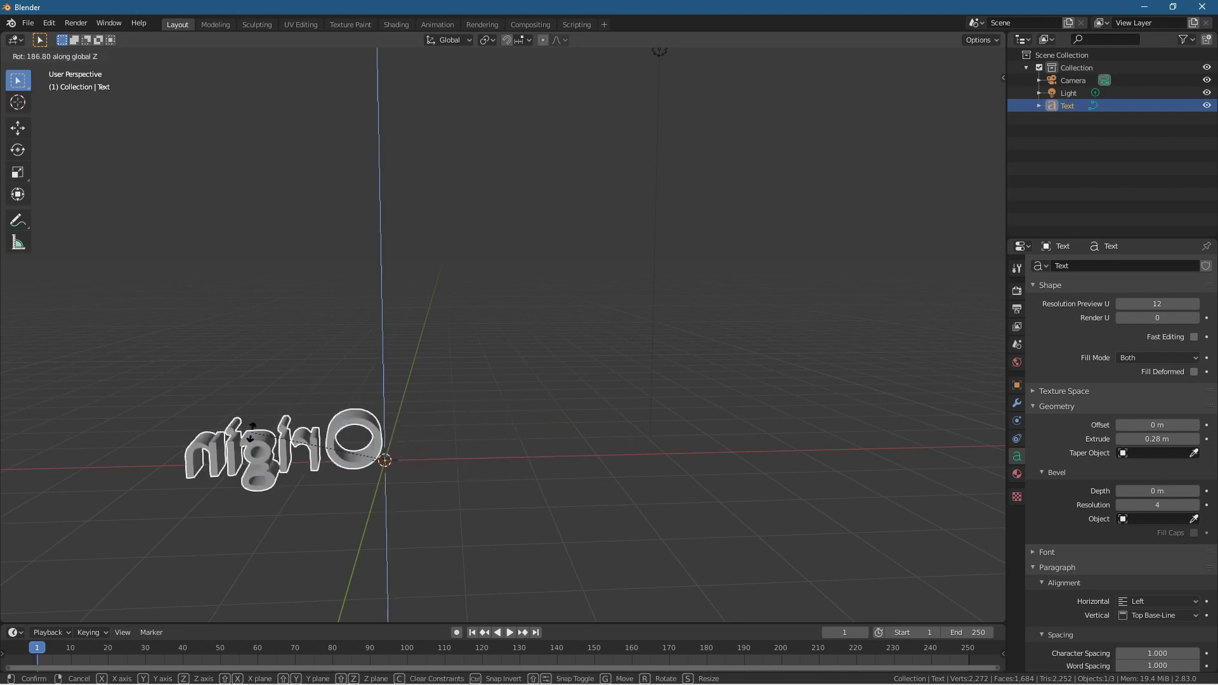
{"action": "left_click", "coordinate": [494, 444]}
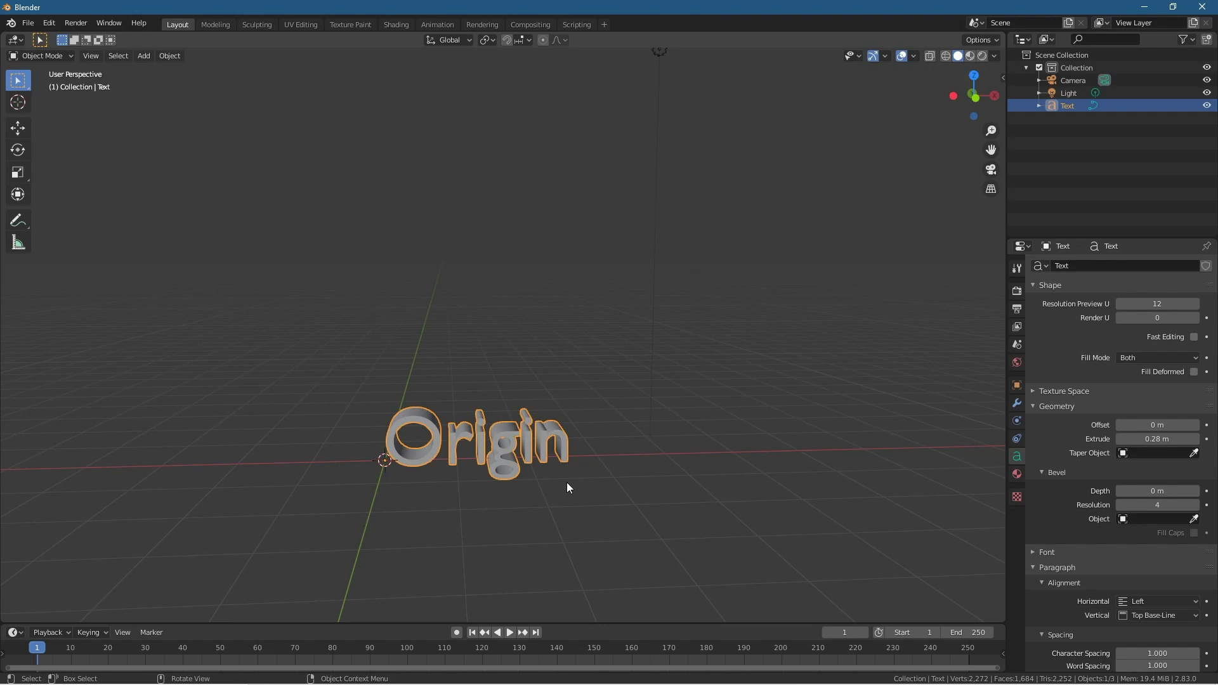
{"action": "key", "text": "KP_1"}
{"action": "middle_click_drag", "start_coordinate": [520, 522], "coordinate": [562, 340], "text": "shift"}
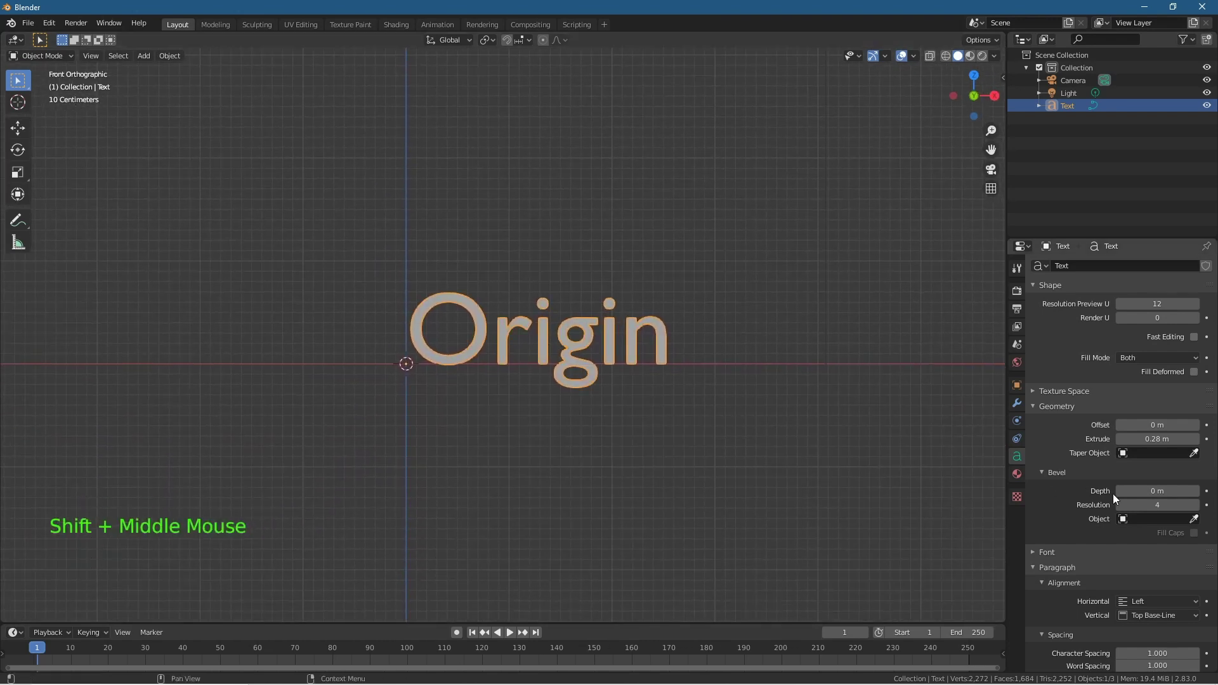
{"action": "scroll", "coordinate": [1075, 580], "scroll_direction": "down", "scroll_amount": 3}
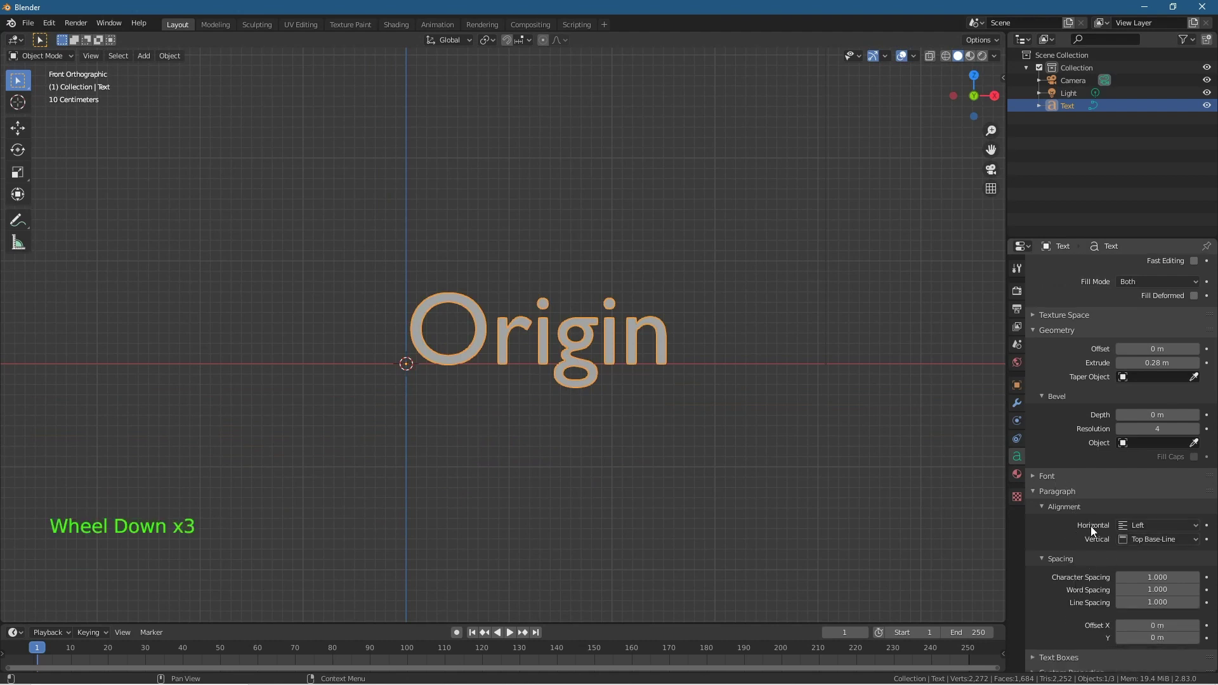
Try Center horizontal and Center vertical paragraph alignment, then undo the changes.
{"action": "left_click", "coordinate": [1147, 526]}
{"action": "left_click", "coordinate": [1142, 555]}
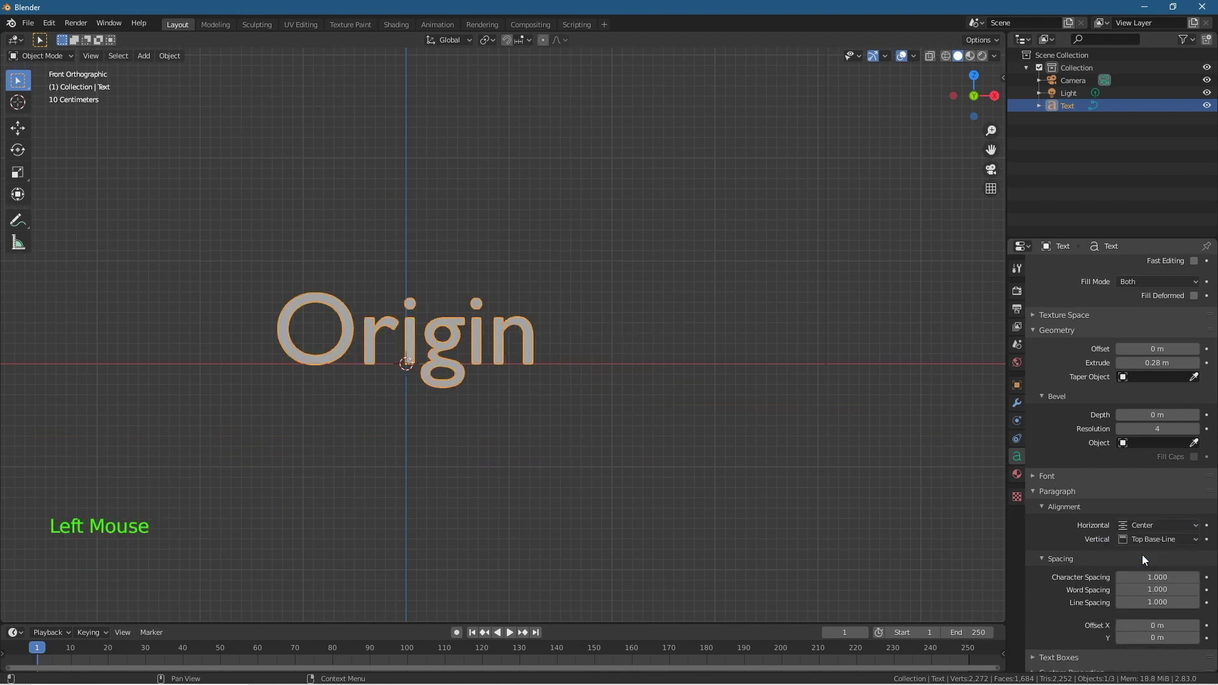
{"action": "left_click", "coordinate": [1152, 542]}
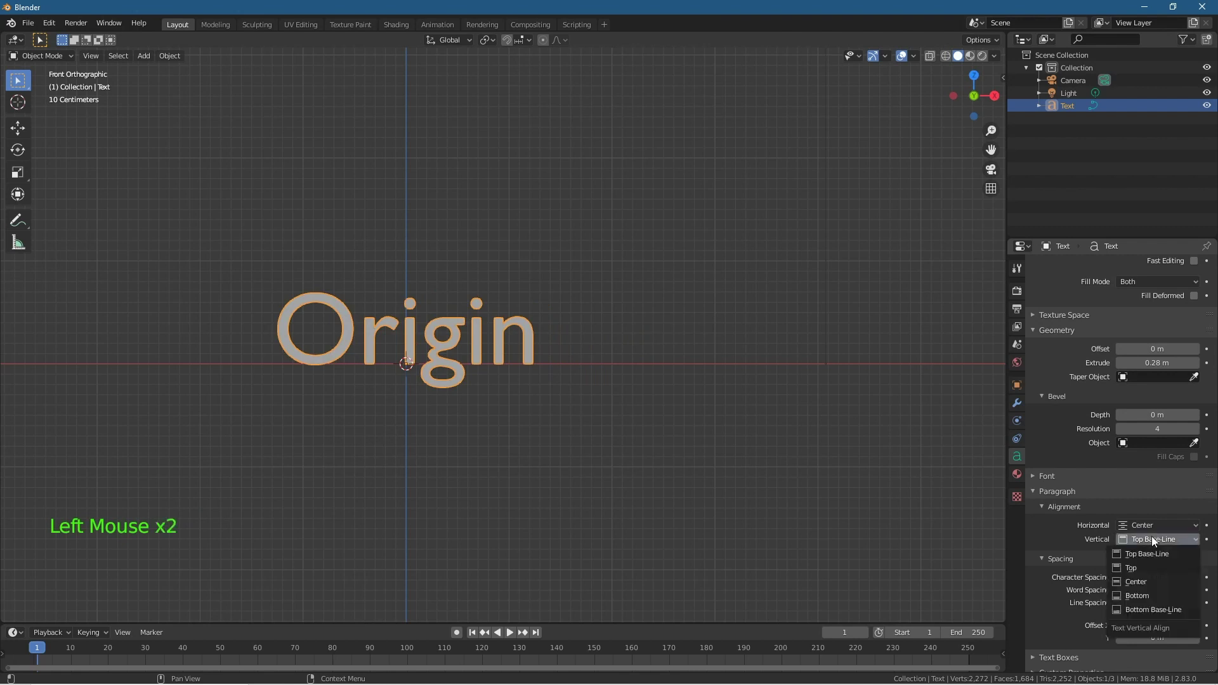
{"action": "left_click", "coordinate": [1148, 583]}
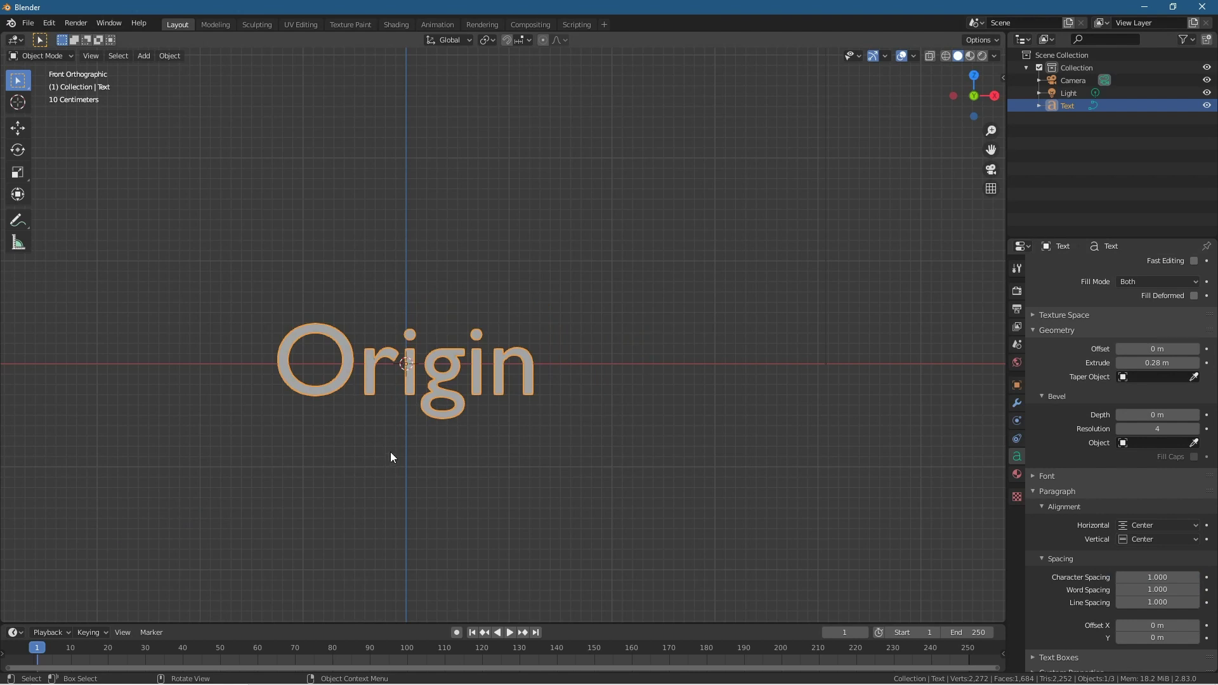
{"action": "key", "text": "ctrl+z"}
{"action": "key", "text": "ctrl+z"}
{"action": "key", "text": "ctrl+z"}
Move the text geometry onto the object origin and test a Z spin about it.
{"action": "left_click", "coordinate": [163, 55]}
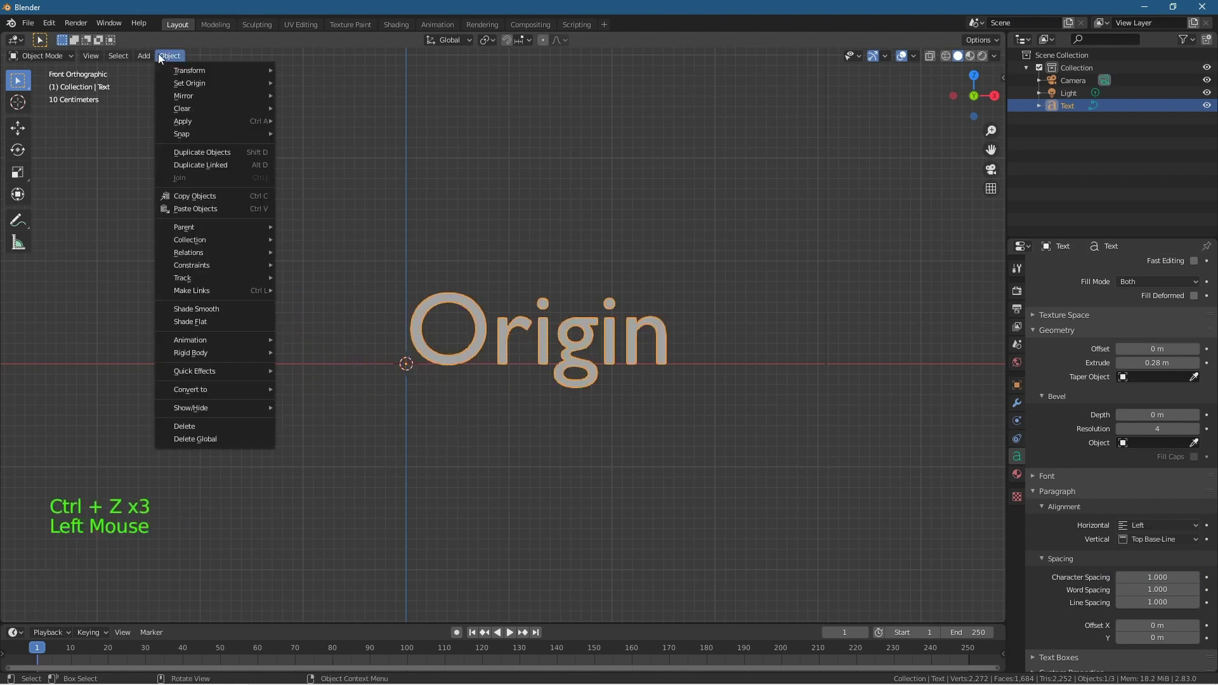
{"action": "mouse_move", "coordinate": [181, 84]}
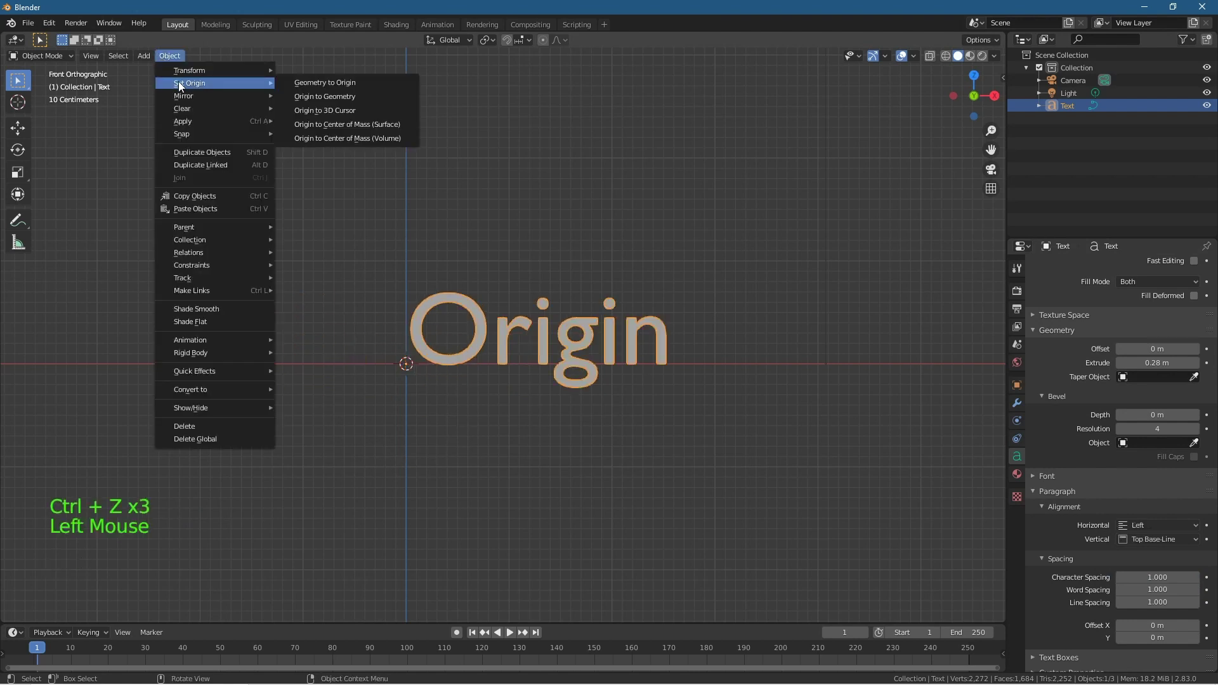
{"action": "left_click", "coordinate": [330, 83]}
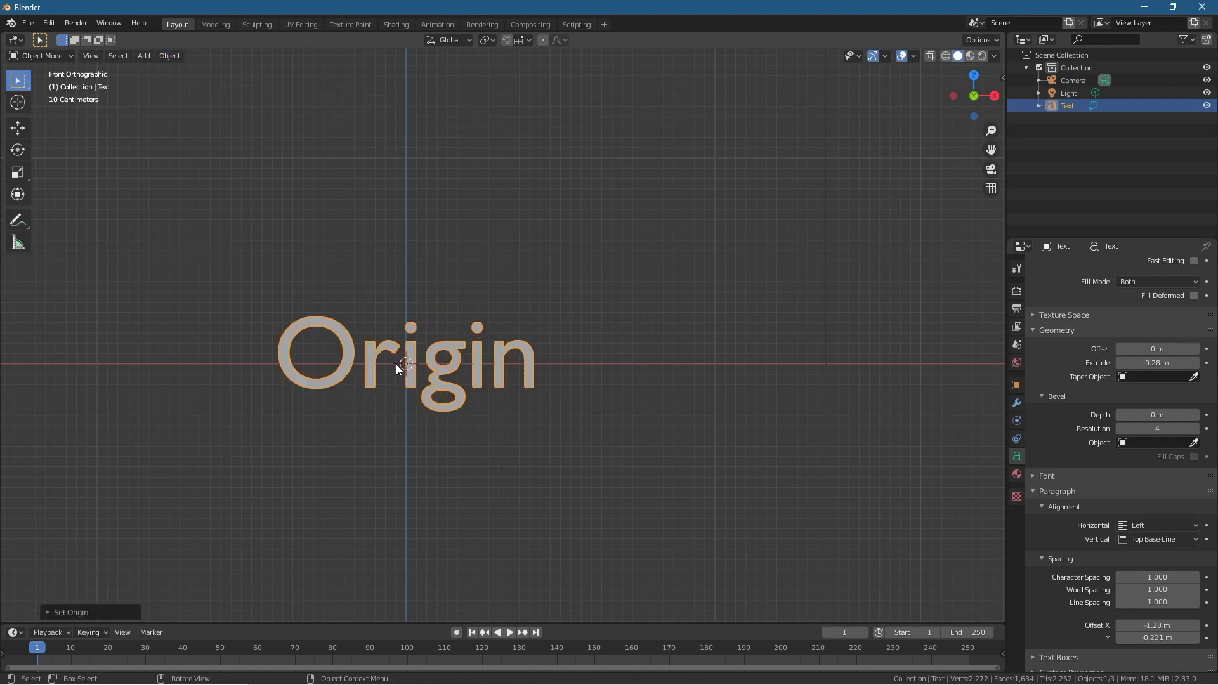
{"action": "middle_click_drag", "start_coordinate": [413, 435], "coordinate": [544, 496]}
{"action": "key", "text": "r"}
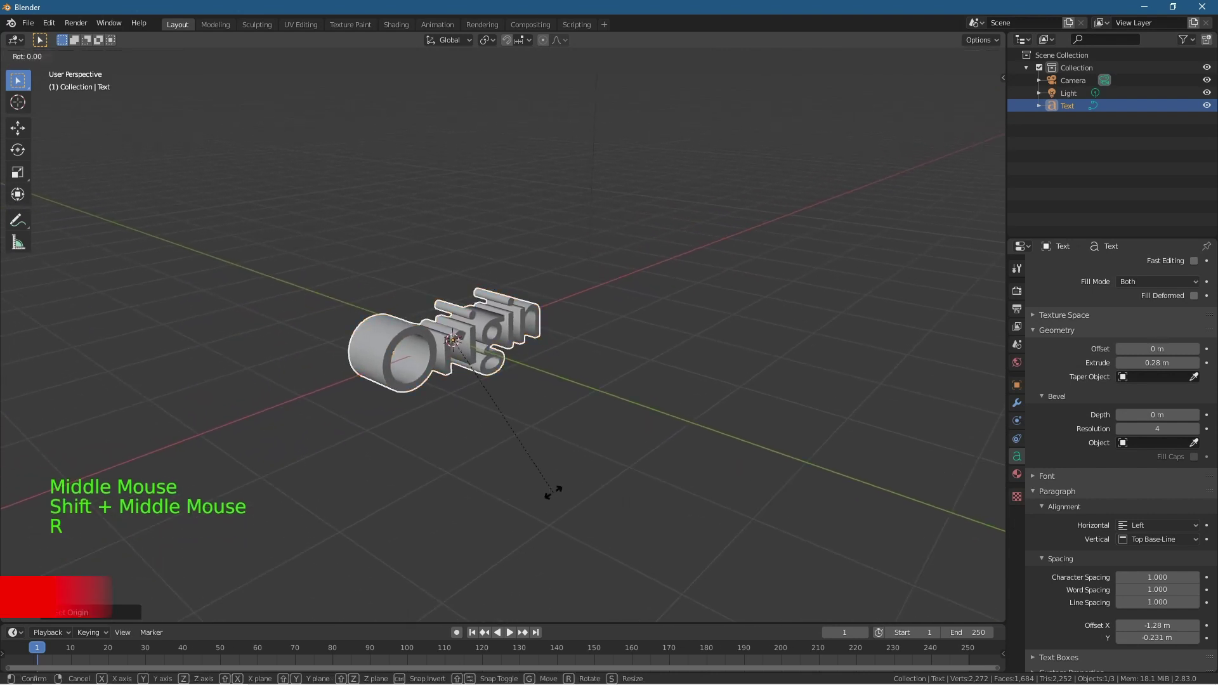
{"action": "key", "text": "z"}
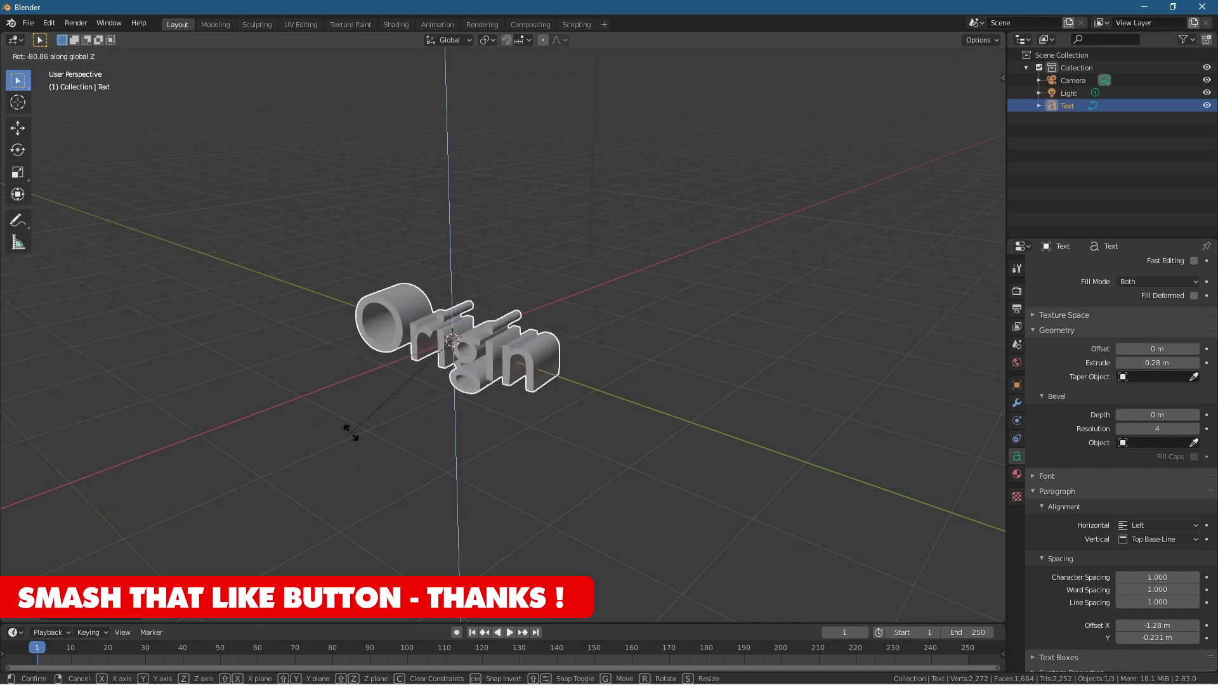
{"action": "left_click", "coordinate": [329, 422]}
Snap the object origin to the text geometry with Origin to Geometry.
{"action": "middle_click_drag", "start_coordinate": [641, 393], "coordinate": [478, 403]}
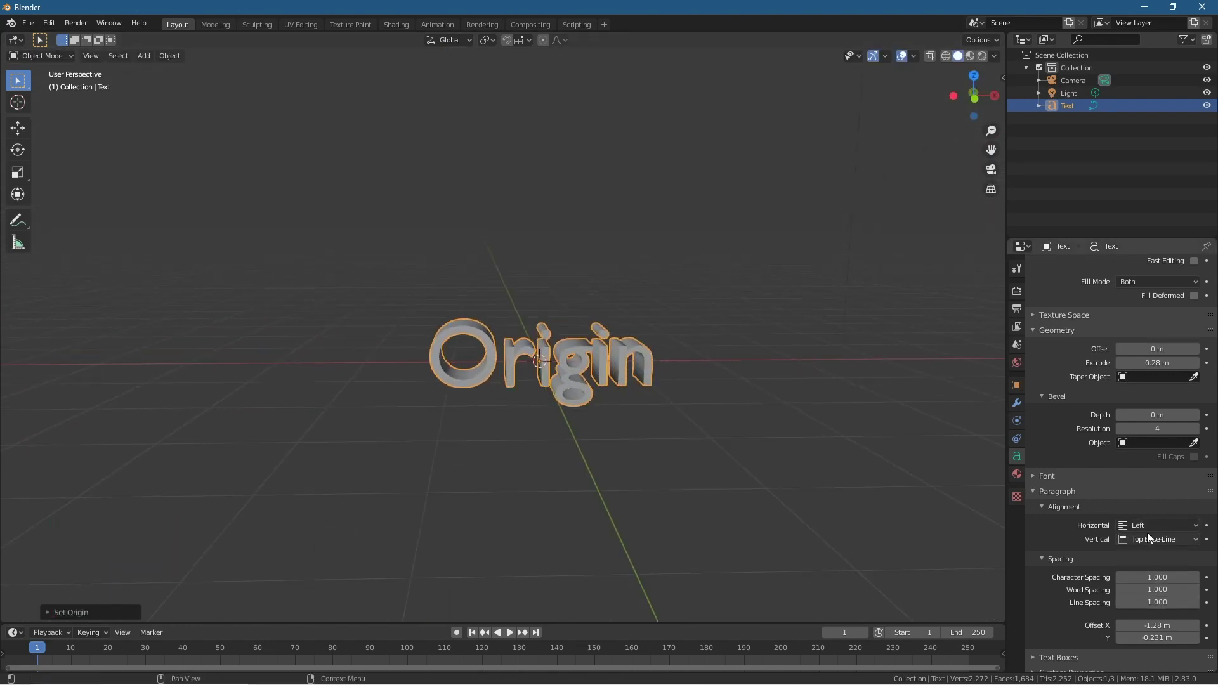
{"action": "left_click", "coordinate": [170, 56]}
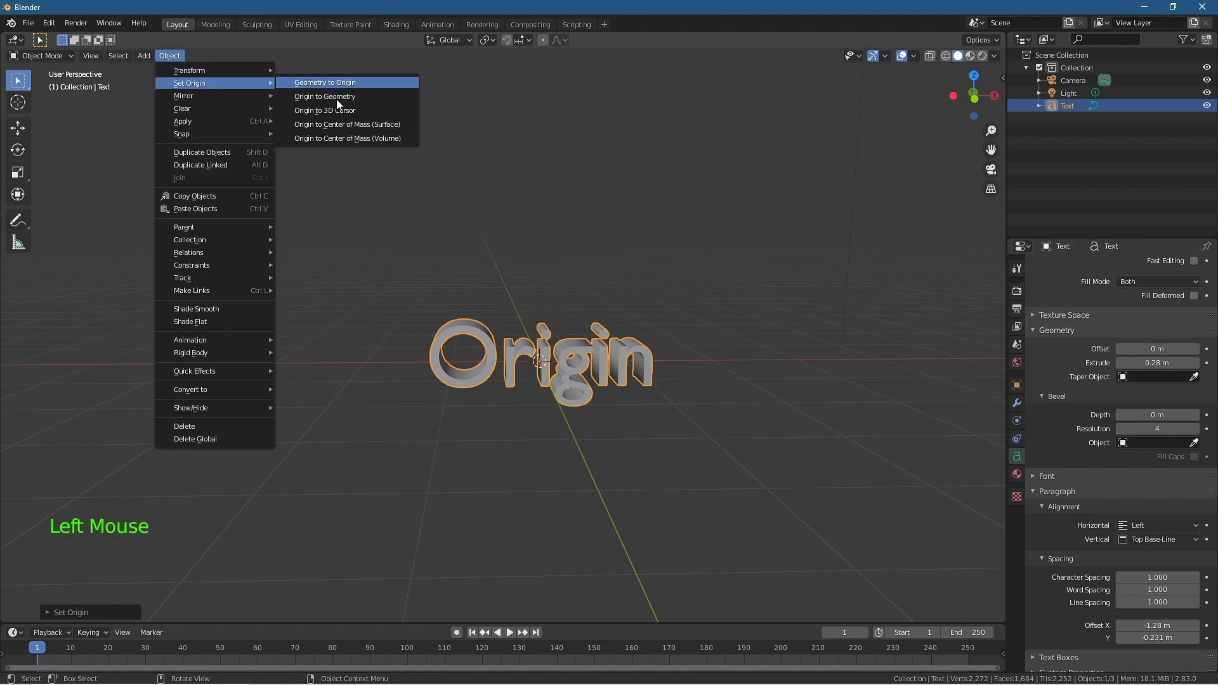
{"action": "left_click", "coordinate": [335, 96]}
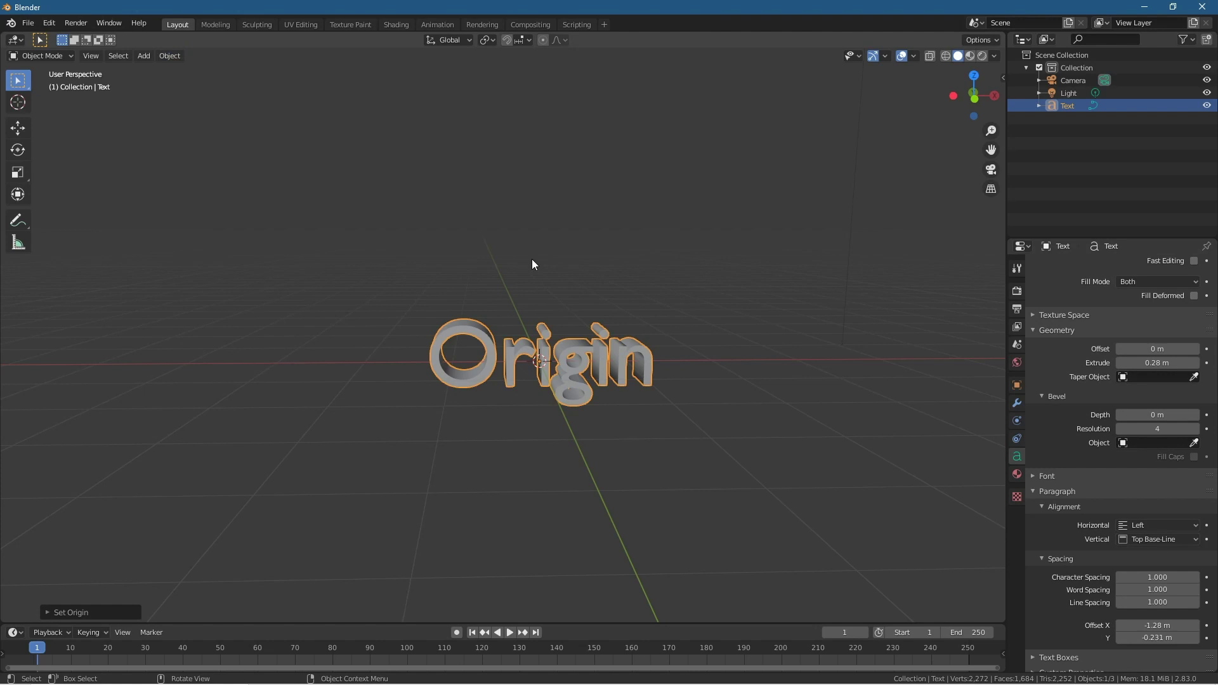